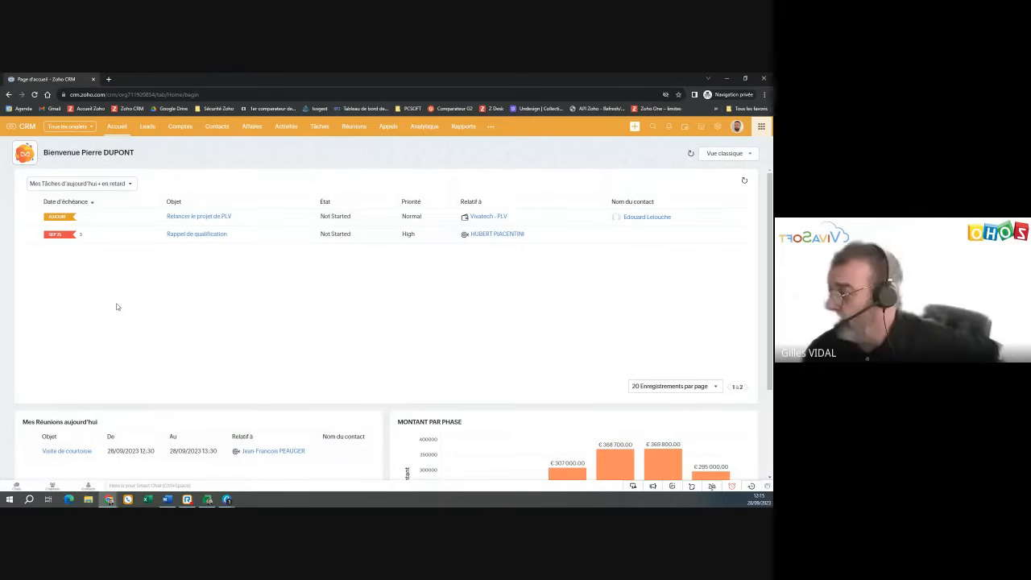
- Switch the home page to 'Accueil de Pierre DUPONT' and look through its chart widgets
click(730, 157)
click(714, 179)
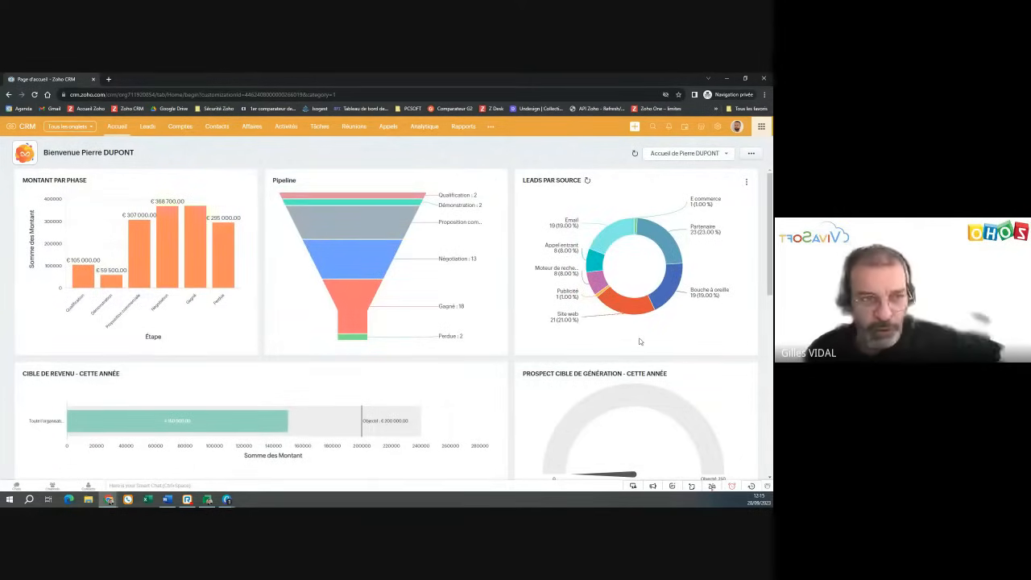
scroll(640, 342, down, 3)
scroll(640, 342, down, 3)
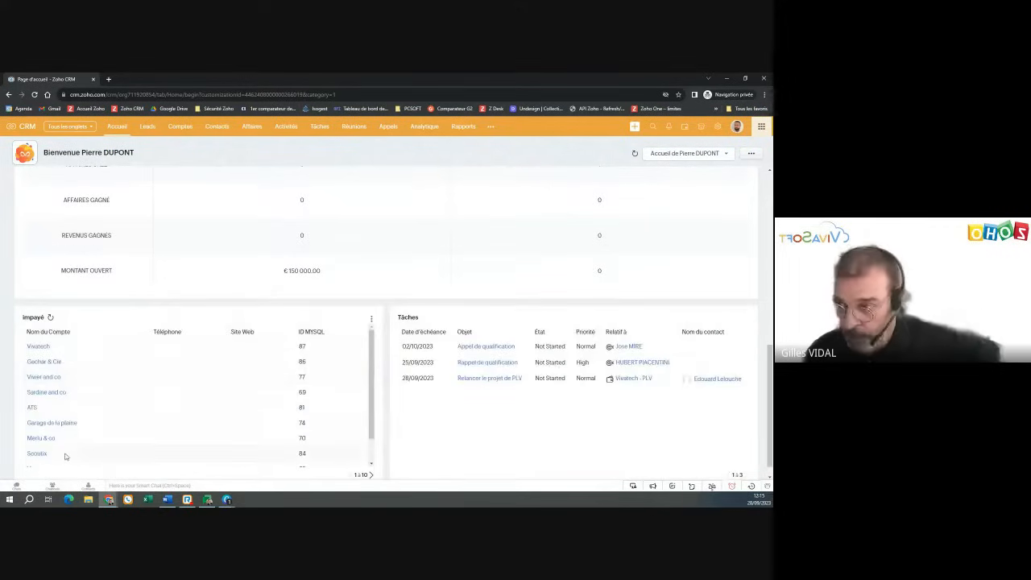
scroll(446, 405, down, 1)
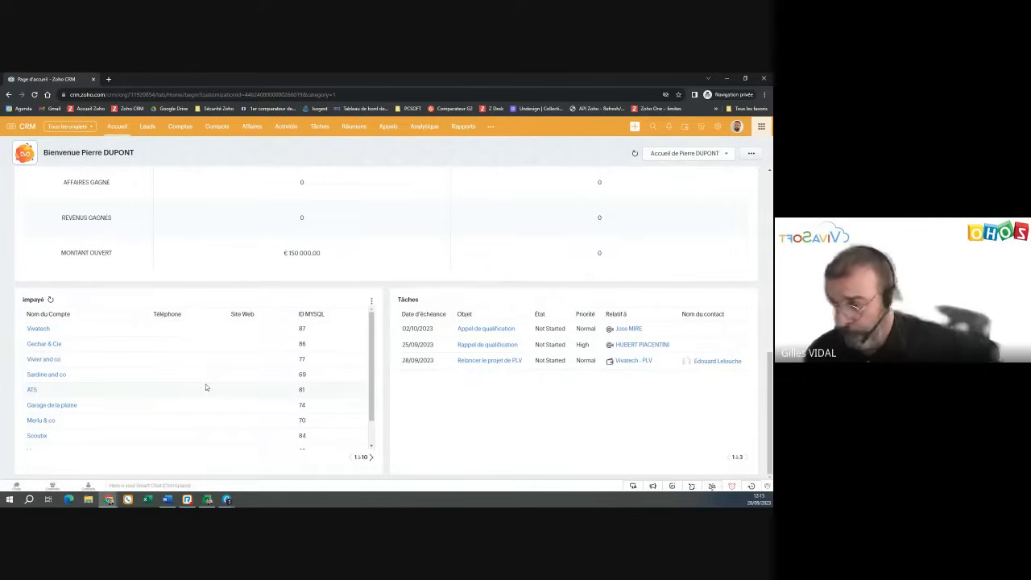
scroll(242, 288, up, 10)
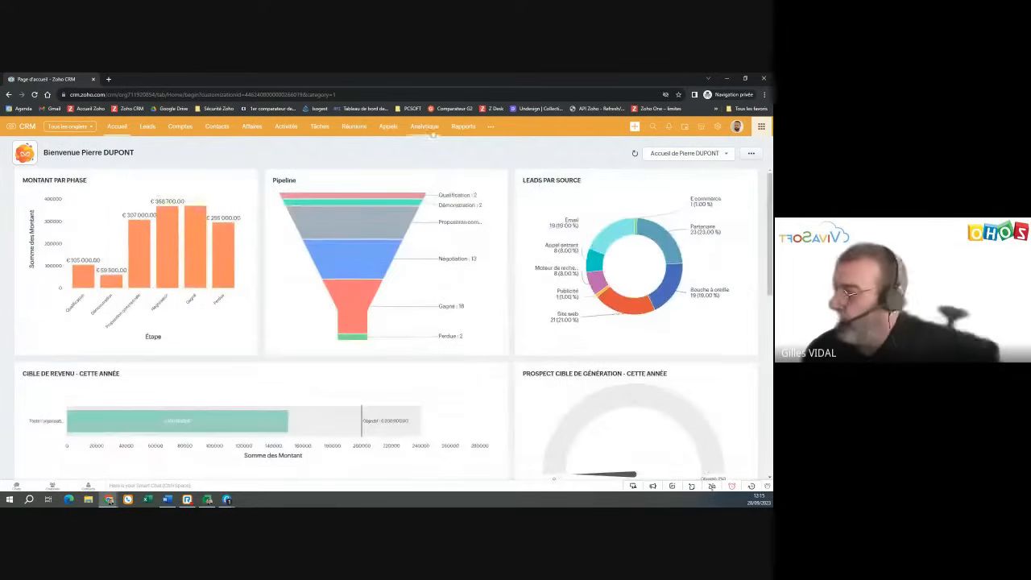
click(702, 154)
- Set the home page back to 'Vue classique'
click(682, 168)
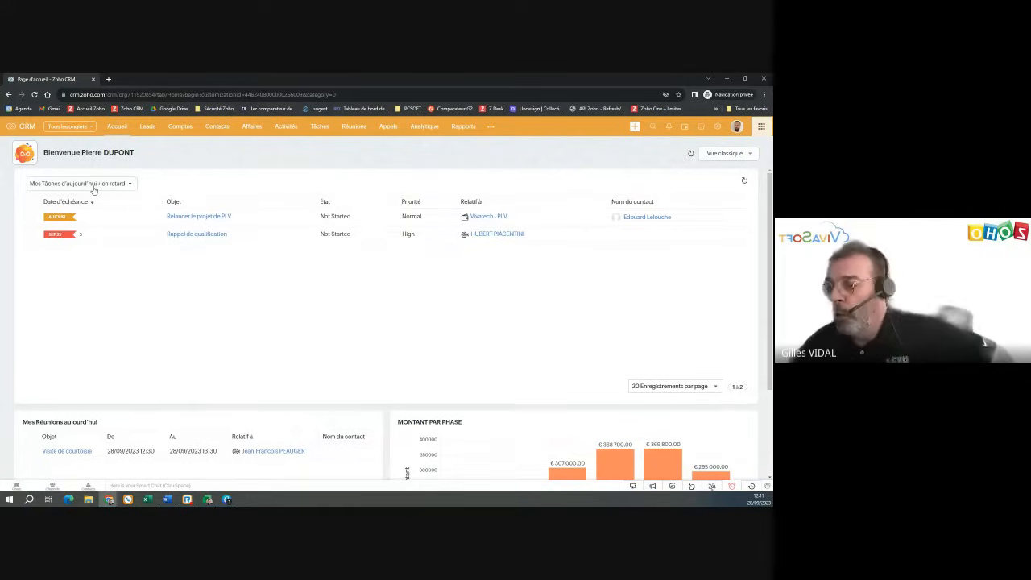
click(101, 184)
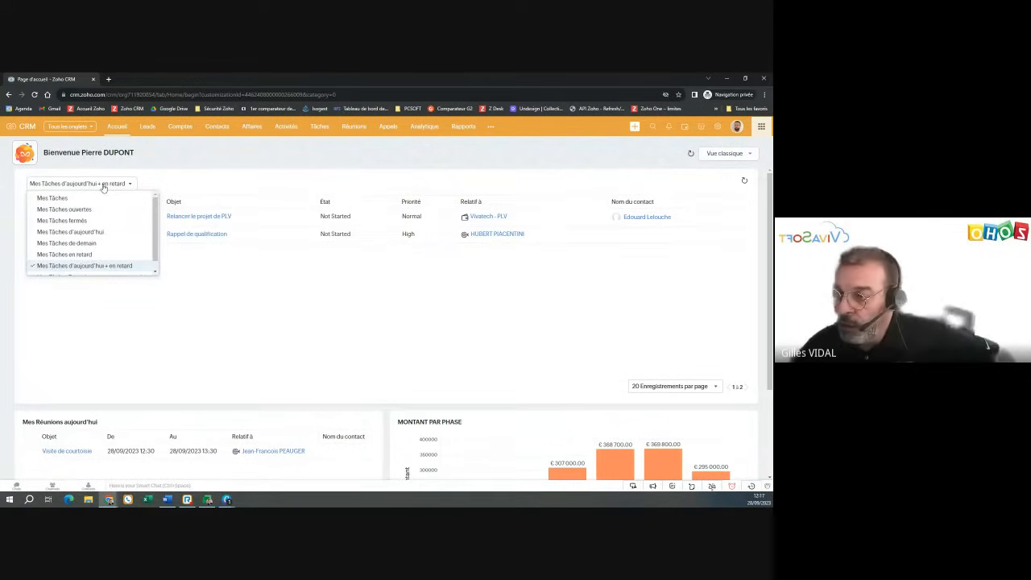
click(132, 269)
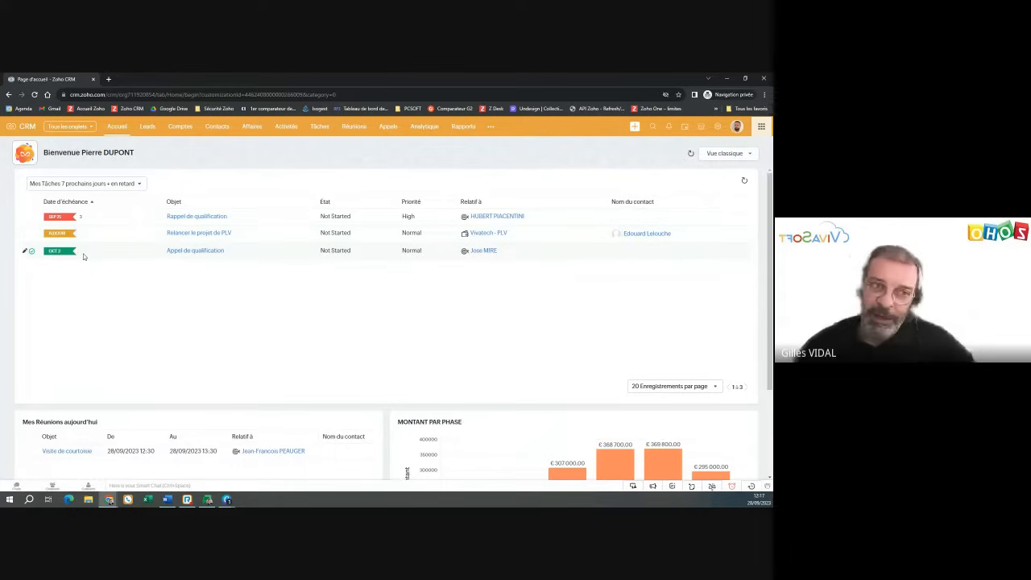
click(102, 185)
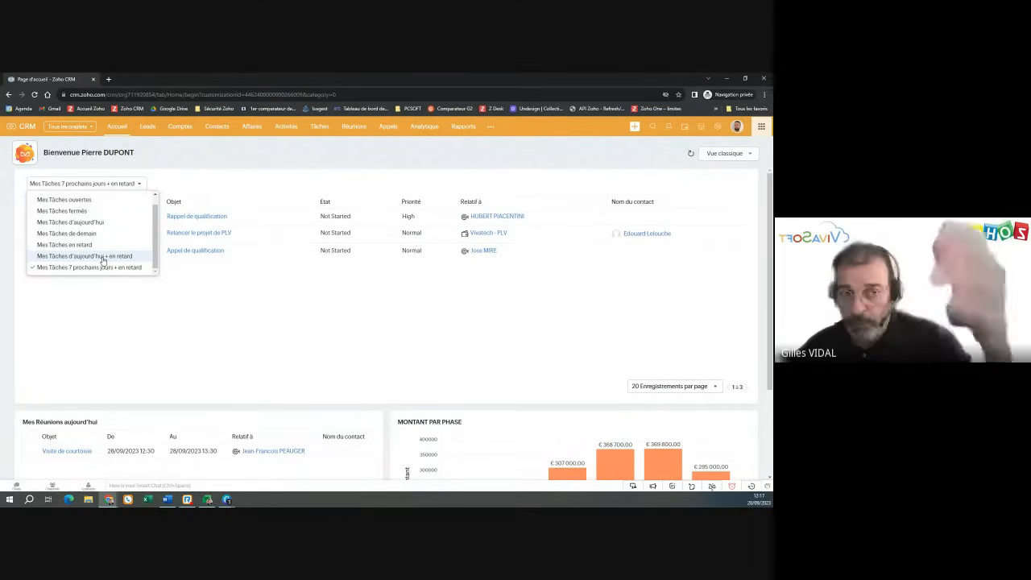
click(103, 256)
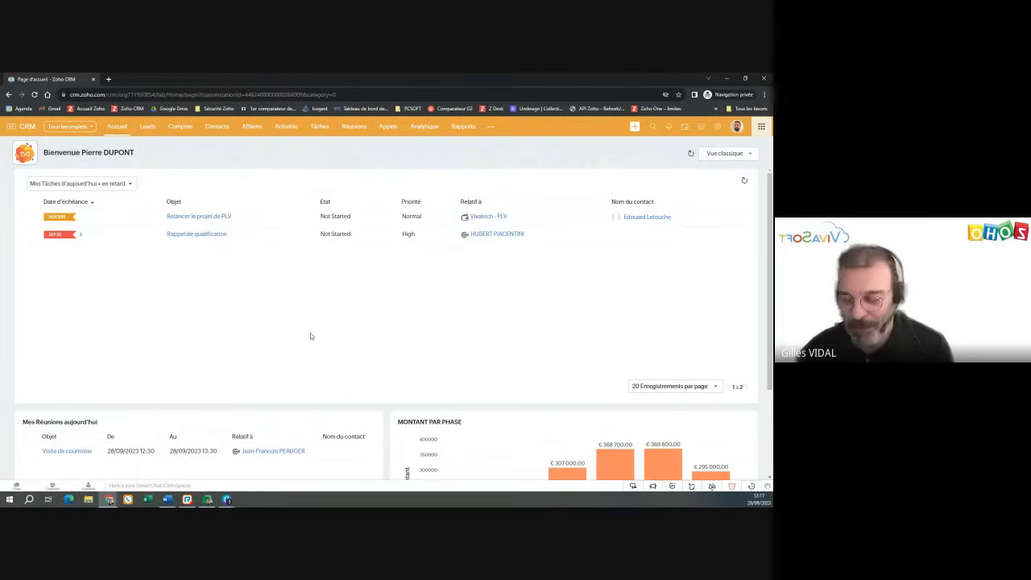
scroll(310, 336, down, 2)
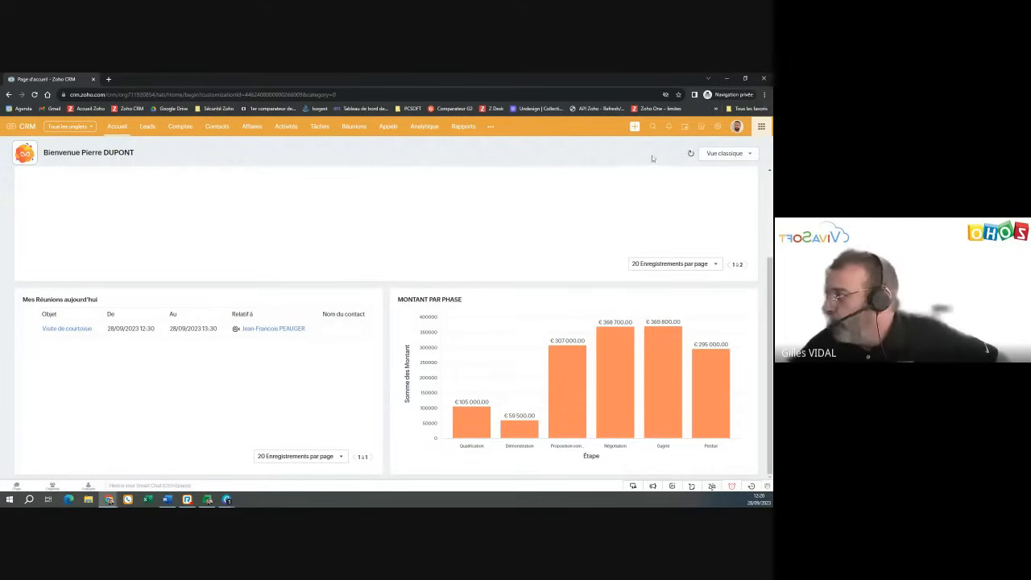
click(730, 154)
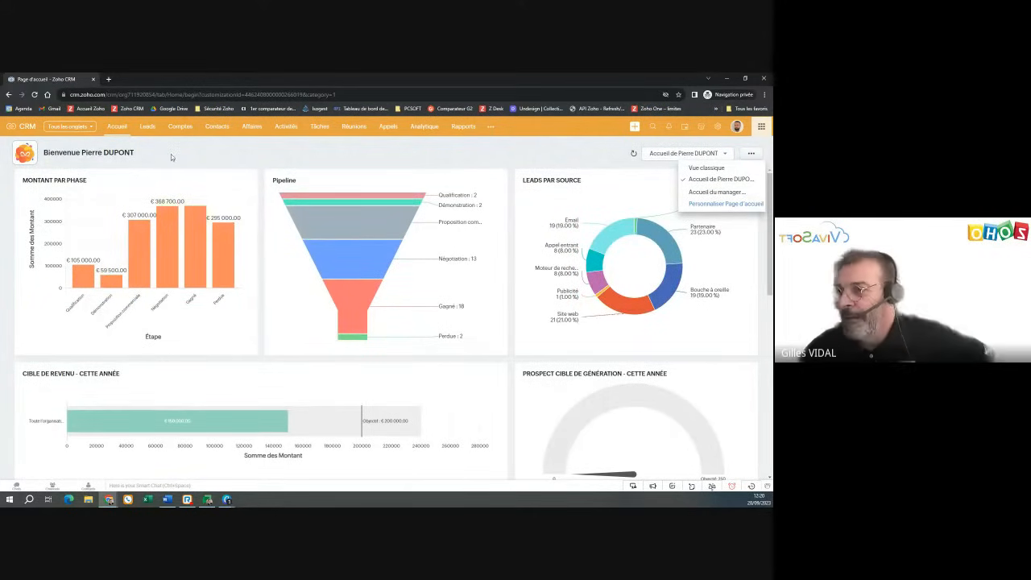
click(115, 127)
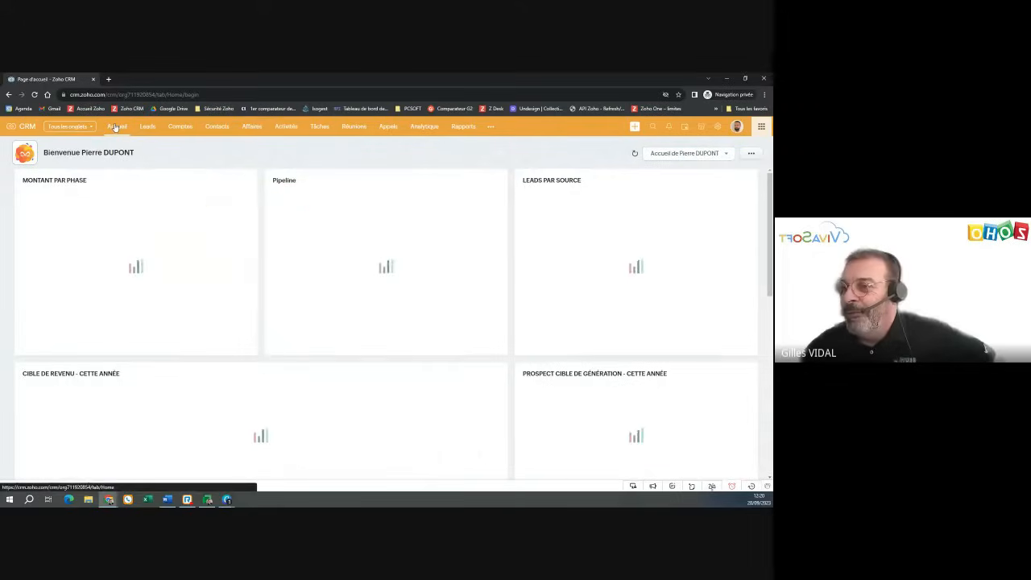
click(700, 153)
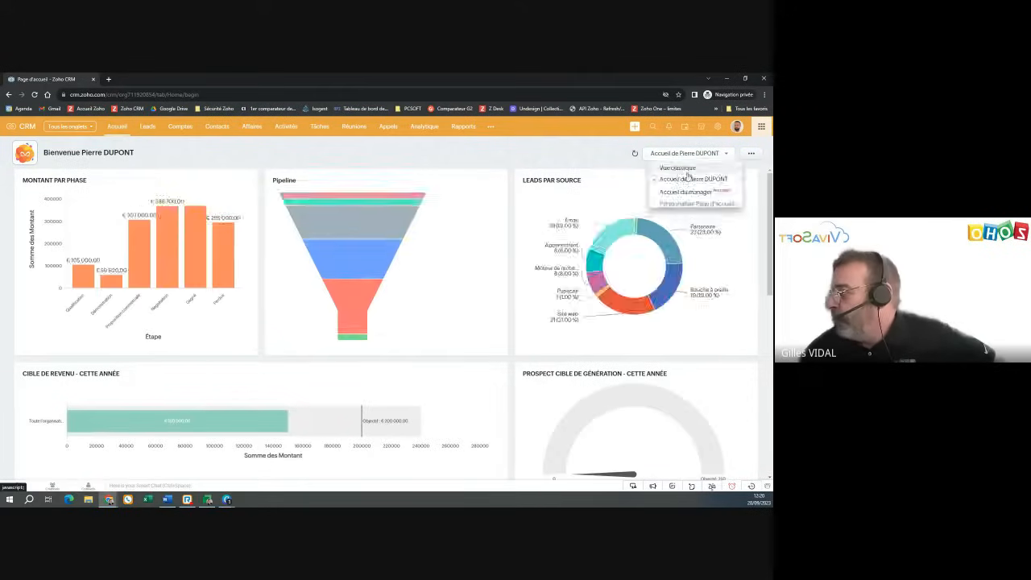
click(681, 153)
click(677, 167)
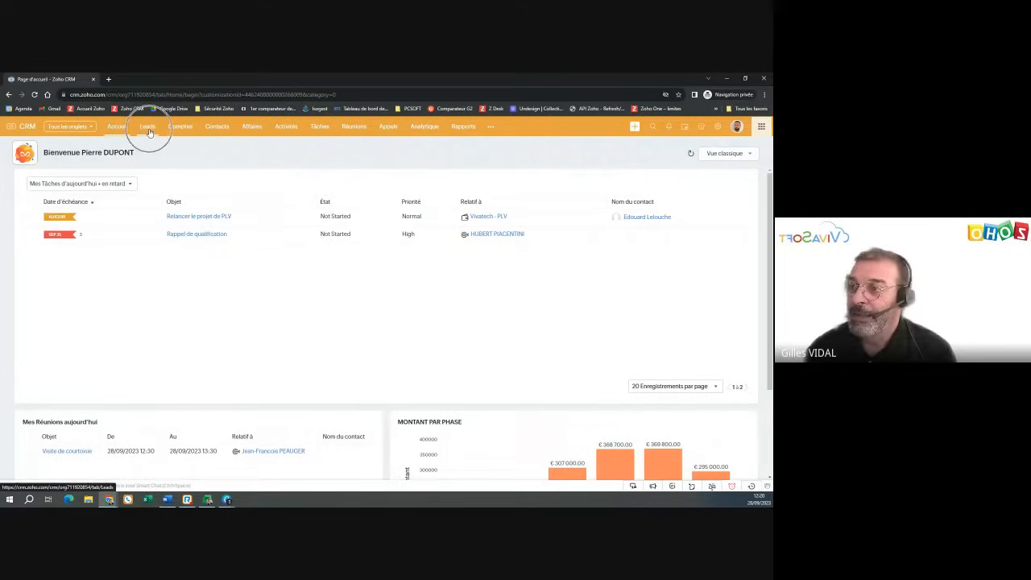
- Look over the top navigation modules, then go to the Leads list of 100 records
click(216, 129)
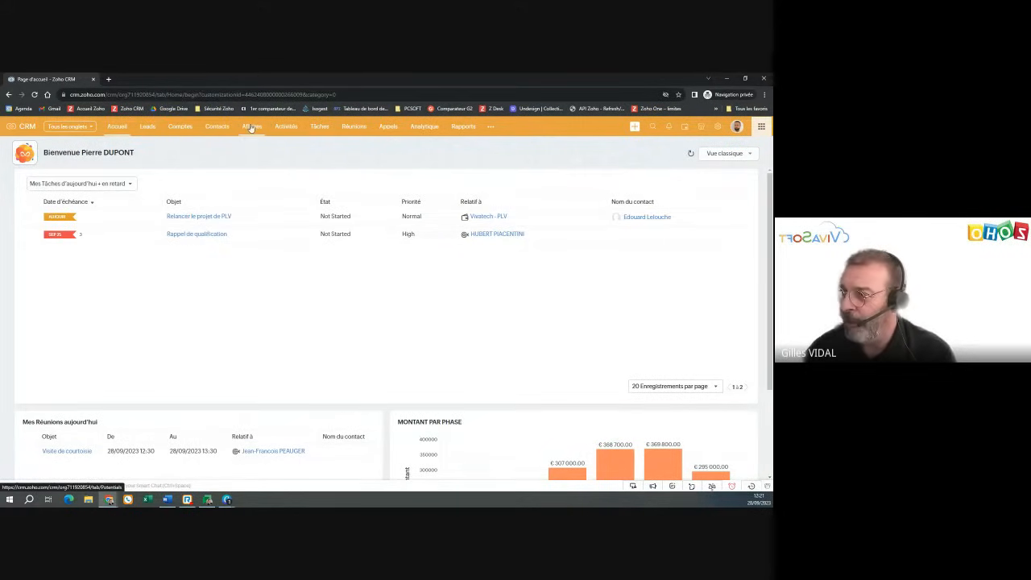
click(251, 129)
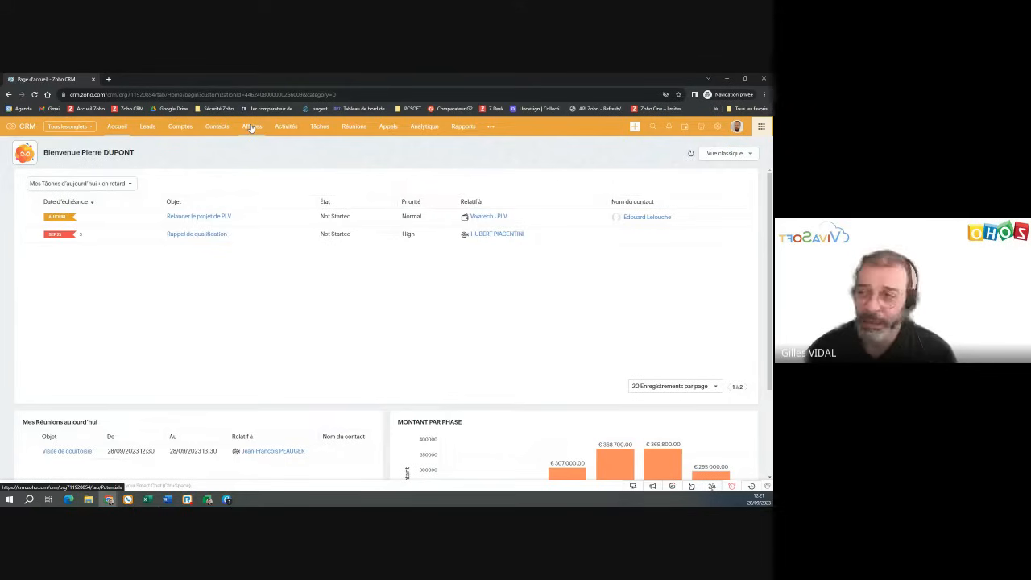
click(294, 129)
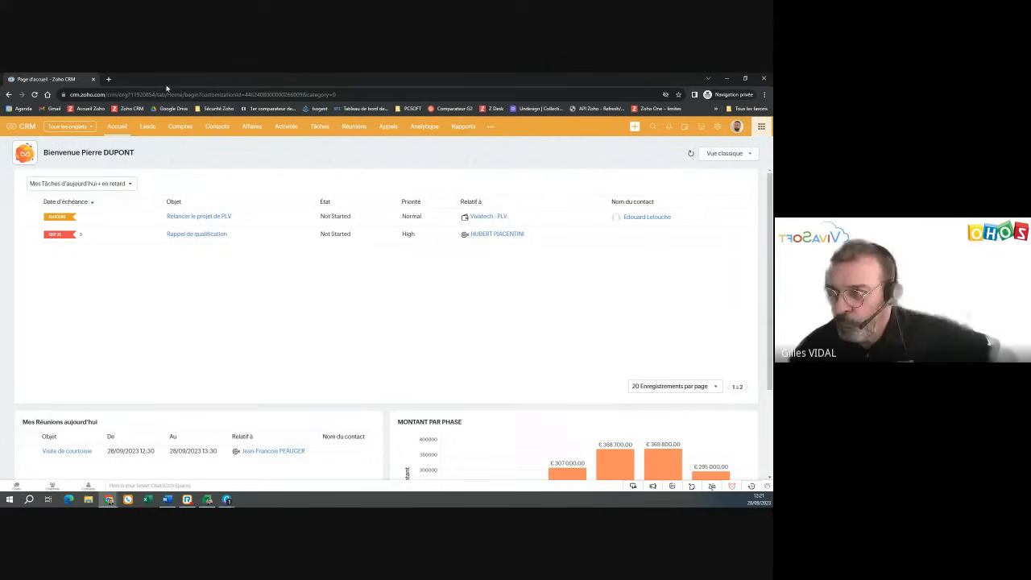
click(148, 127)
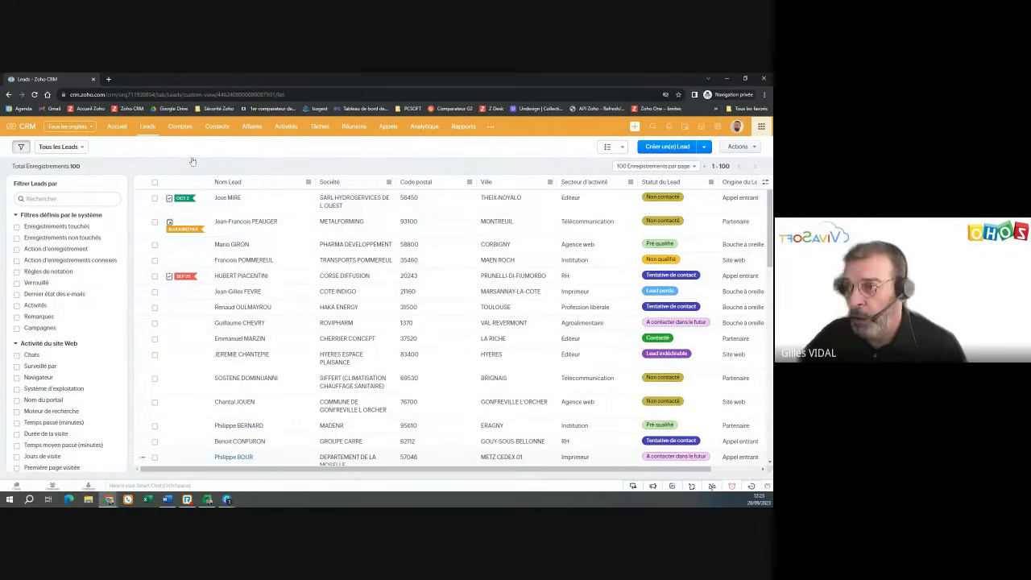
- Bring up the display layout choices for the 100-lead list
click(610, 147)
- Show leads as a 'Vue Fiche' card board, then return to 'Affichage Liste'
click(614, 177)
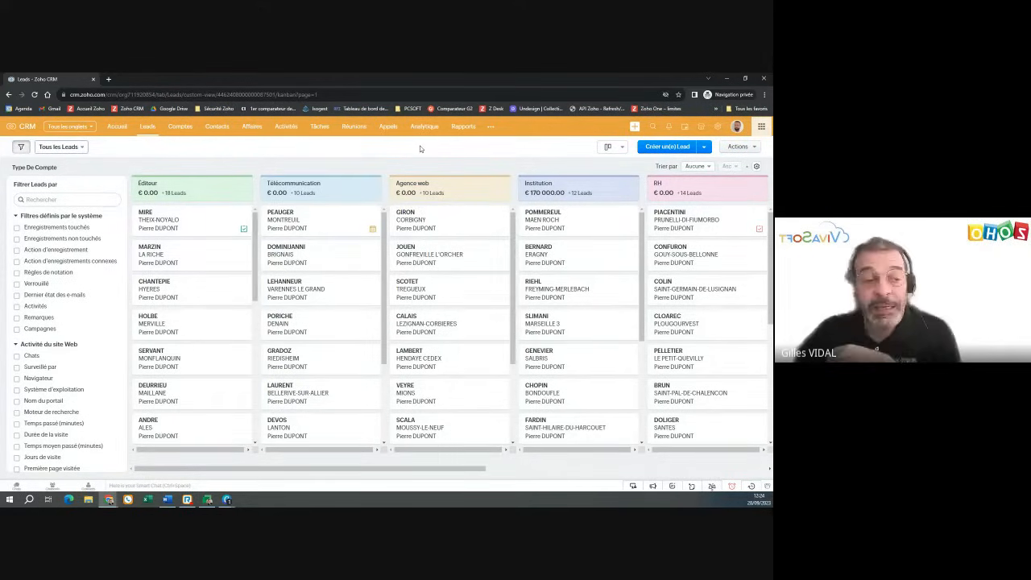
click(621, 147)
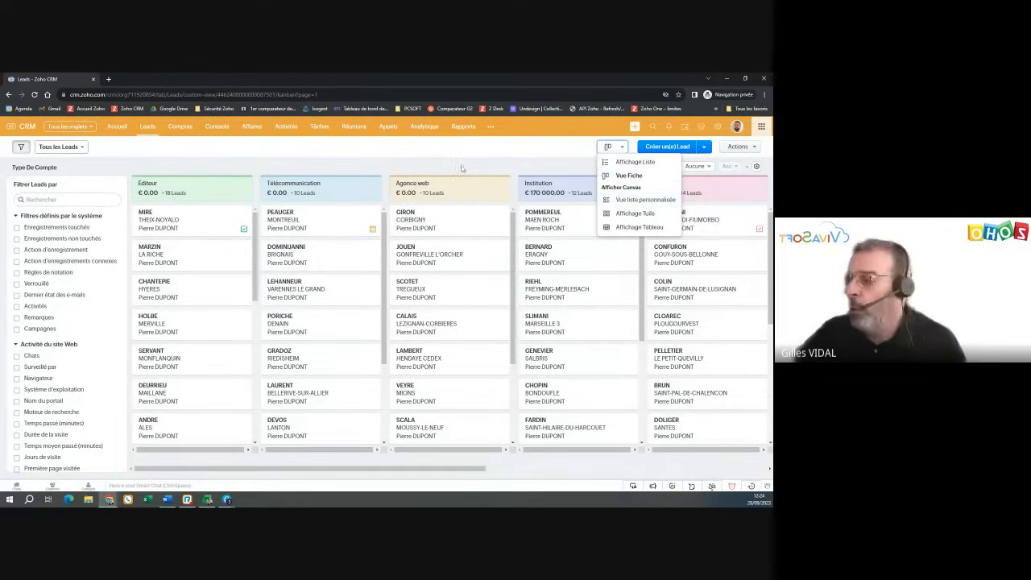
click(339, 149)
click(615, 147)
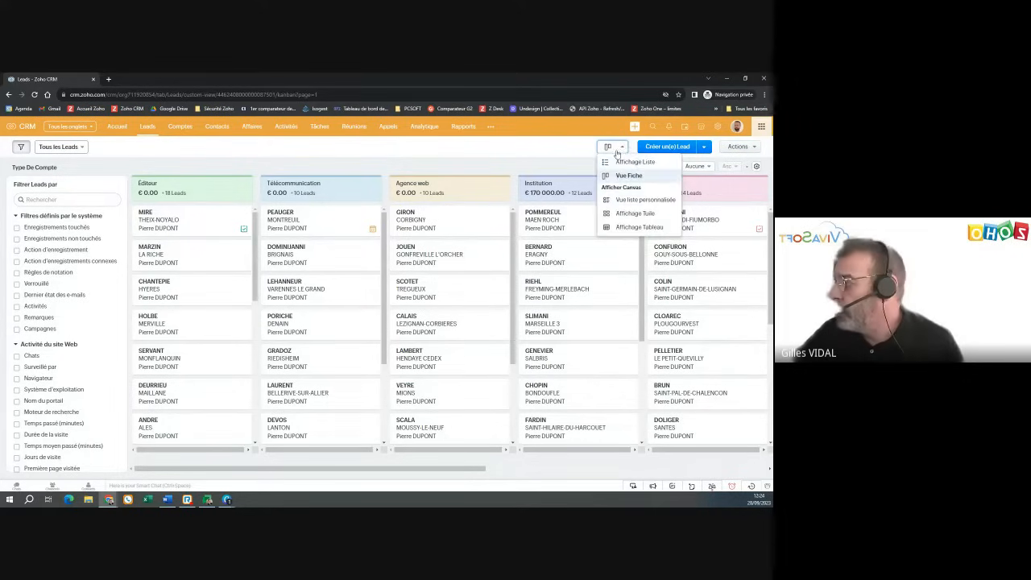
click(620, 161)
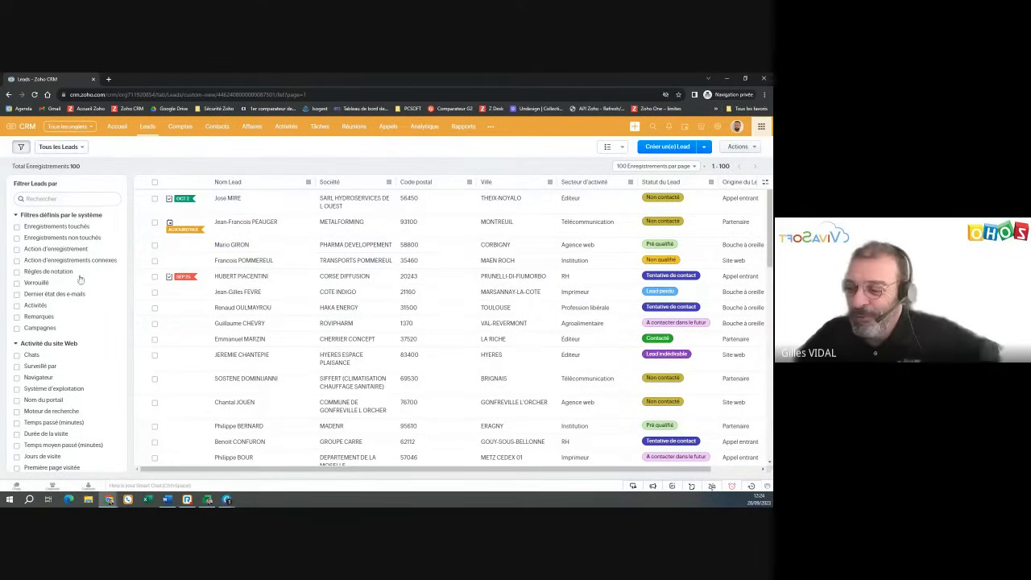
- Review the Leads filter panel, then go to the Comptes module with 102 accounts
scroll(80, 301, down, 2)
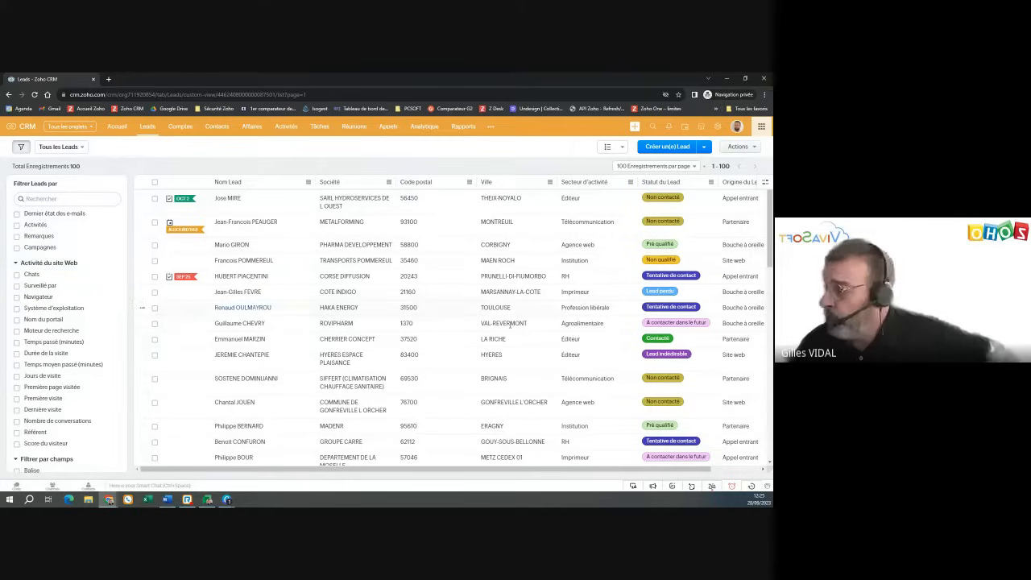
click(184, 130)
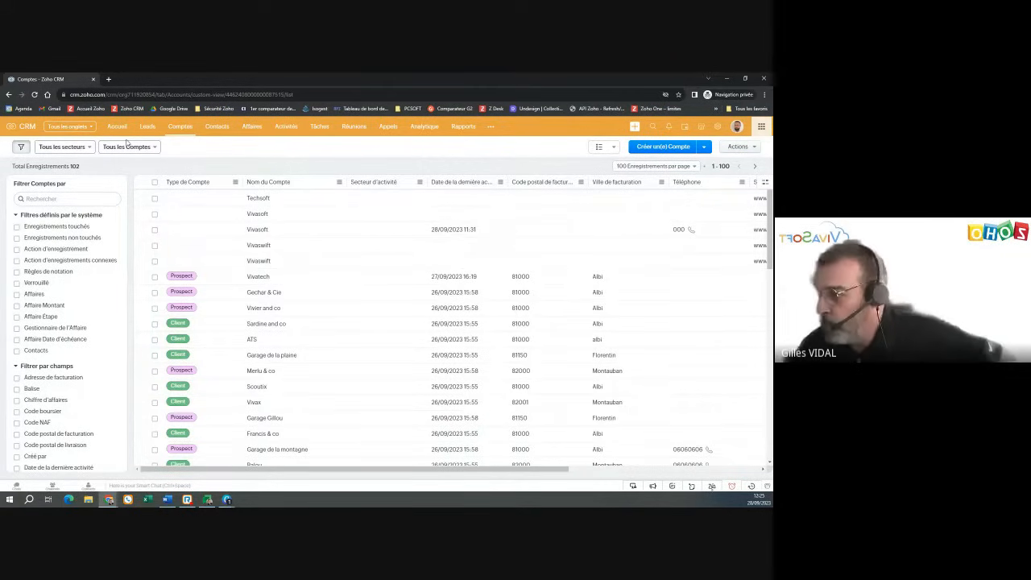
- Go to the Contacts module listing 113 contacts
click(218, 129)
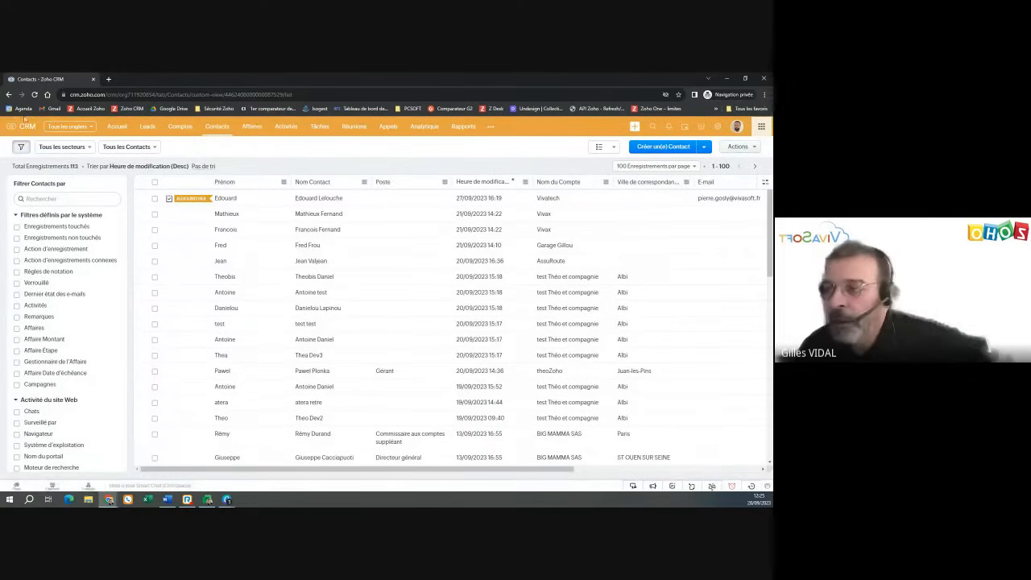
- Return to the Leads list showing all 100 leads
click(149, 129)
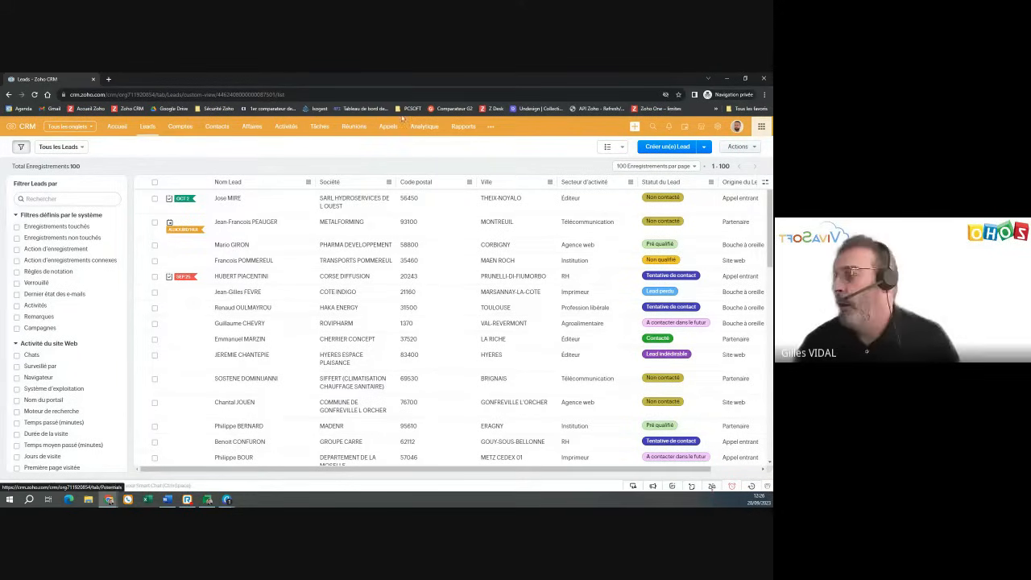
click(669, 148)
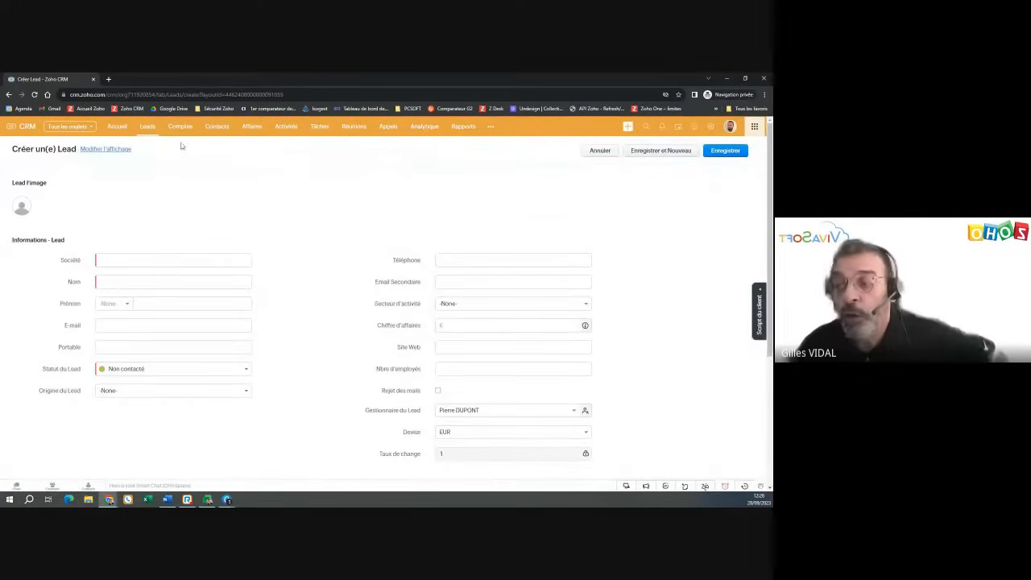
scroll(315, 279, down, 1)
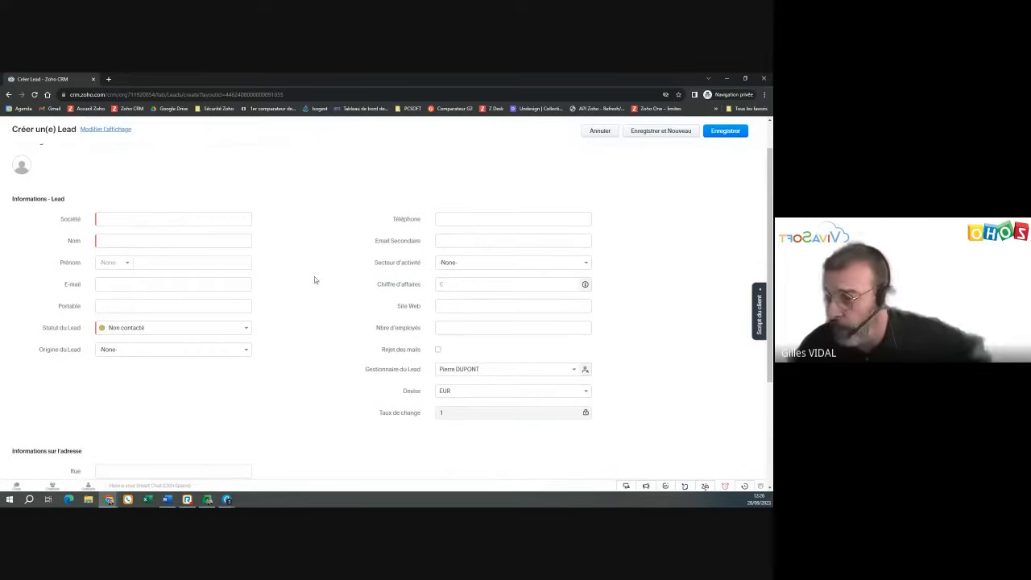
click(128, 219)
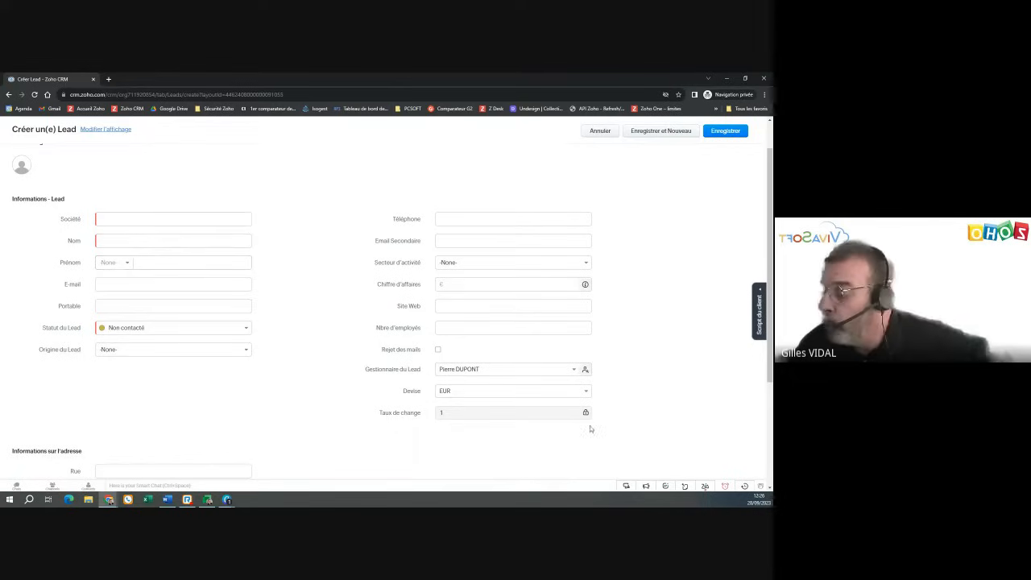
scroll(303, 435, down, 2)
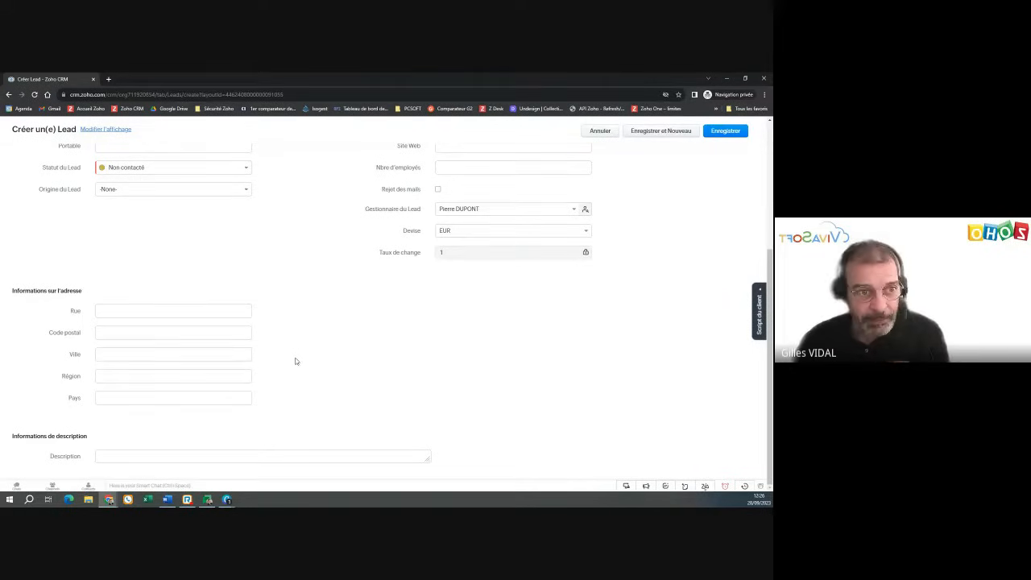
scroll(291, 361, up, 2)
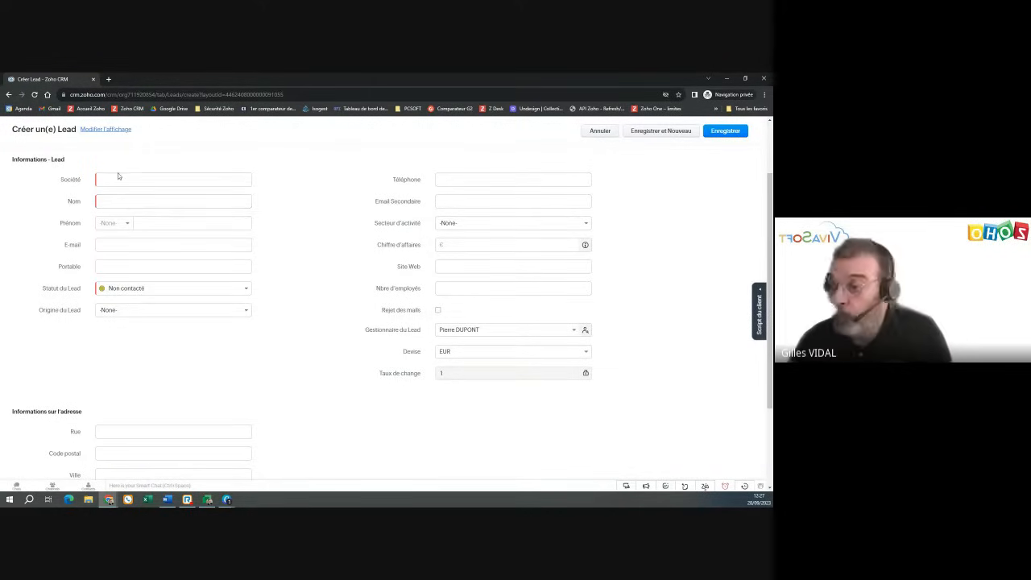
click(117, 179)
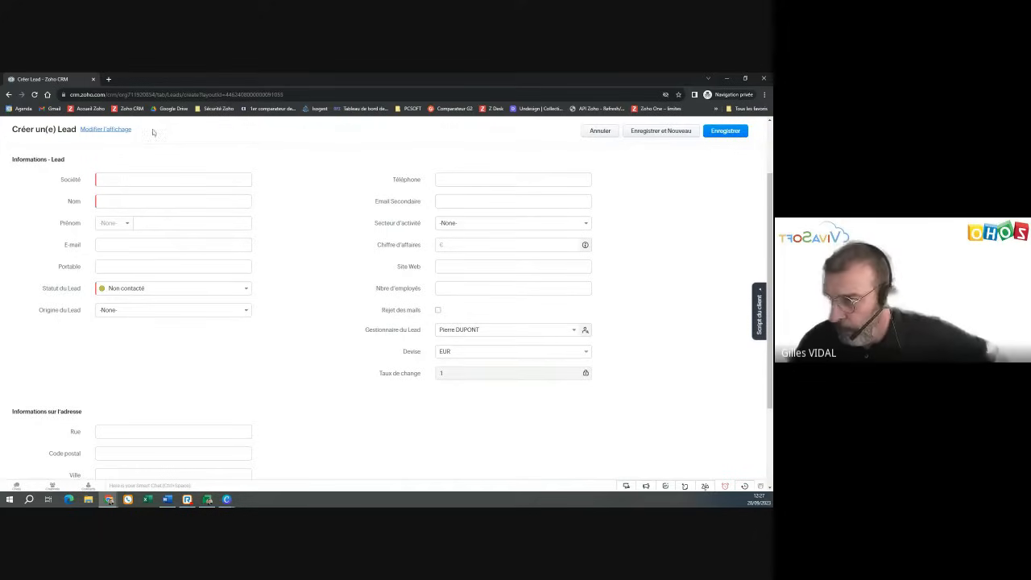
scroll(153, 132, up, 1)
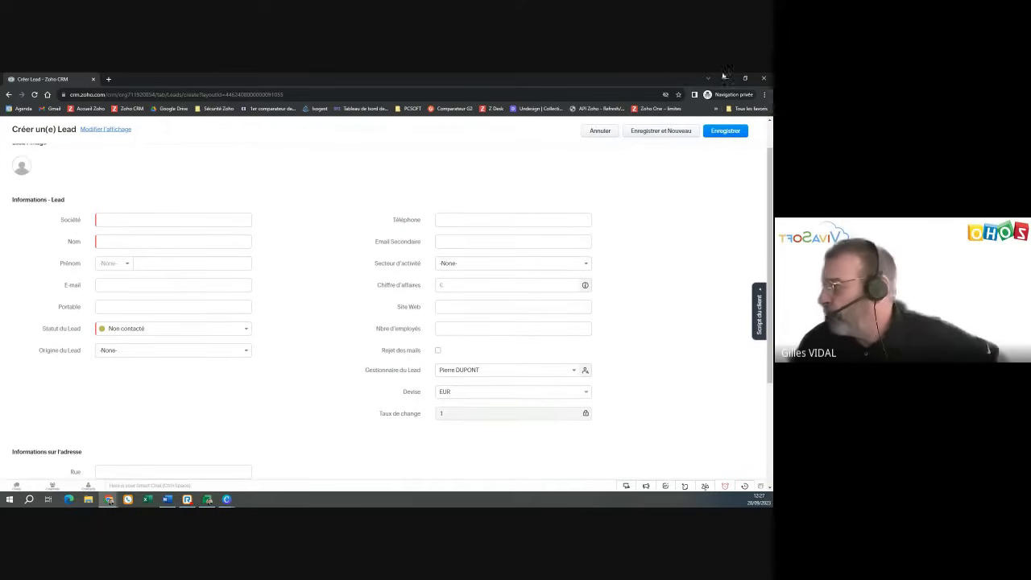
click(596, 132)
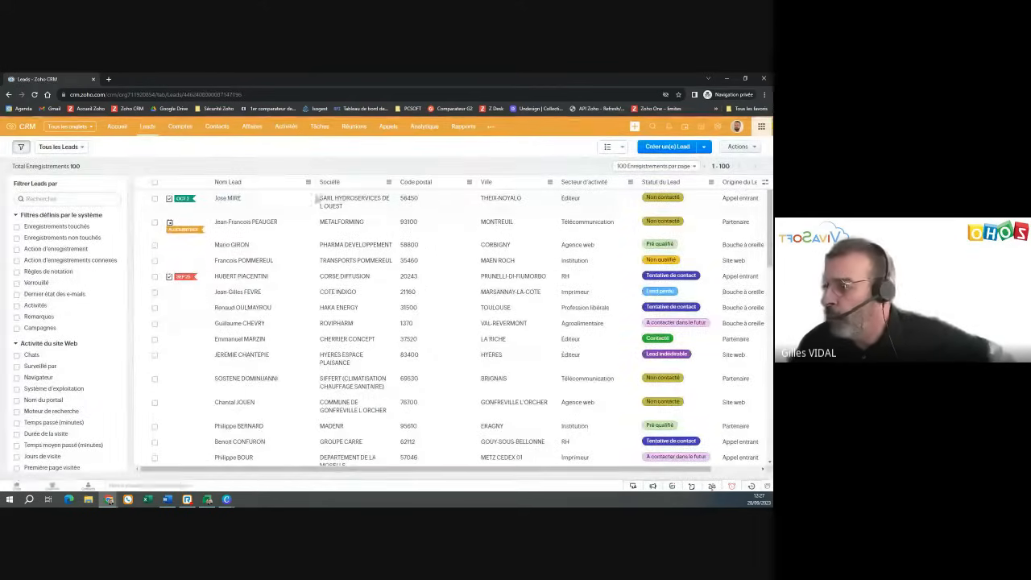
- View the SARL HYDROSERVICES DE L OUEST lead record and its details further down
click(316, 199)
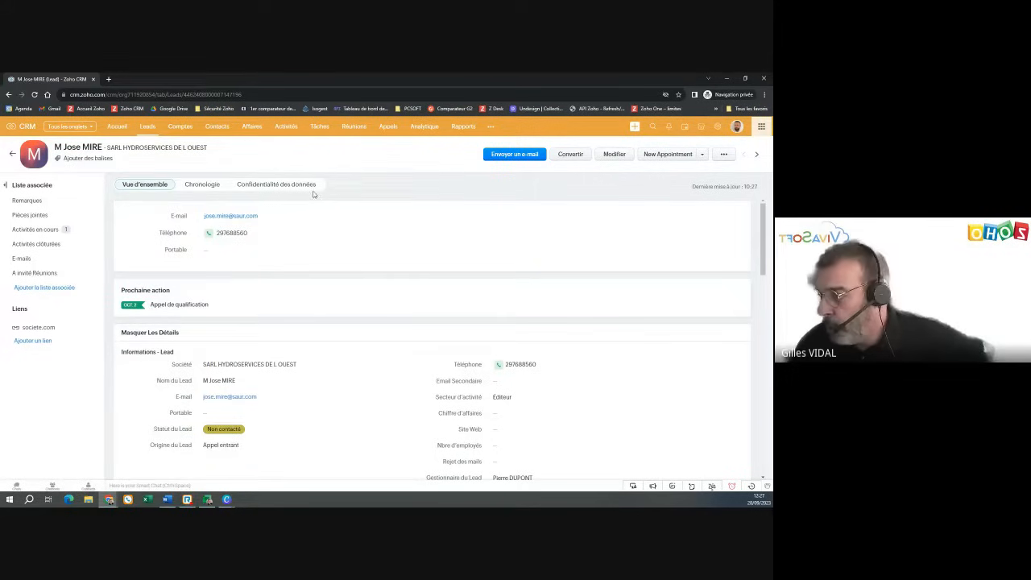
scroll(184, 348, down, 3)
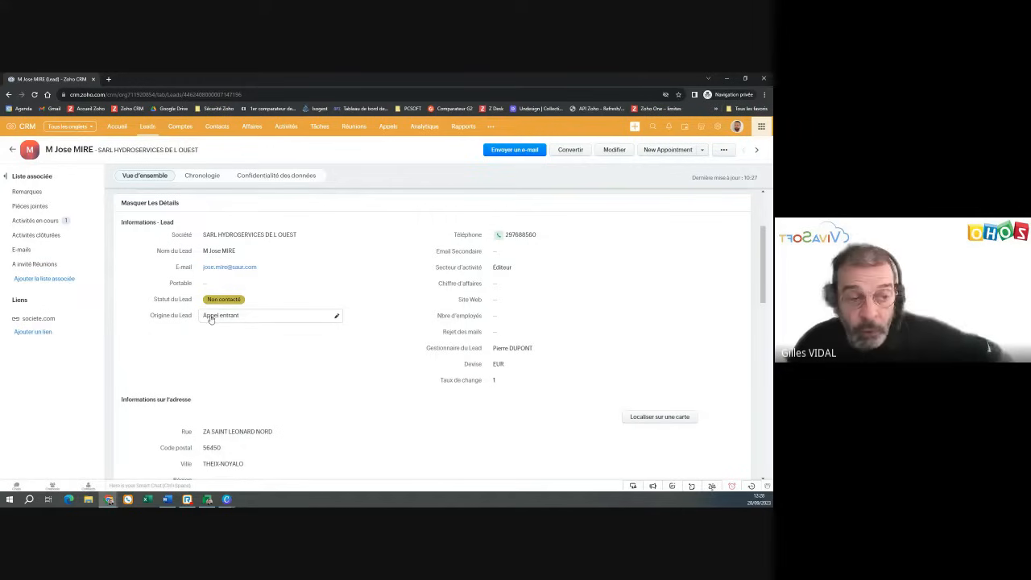
click(248, 322)
click(248, 320)
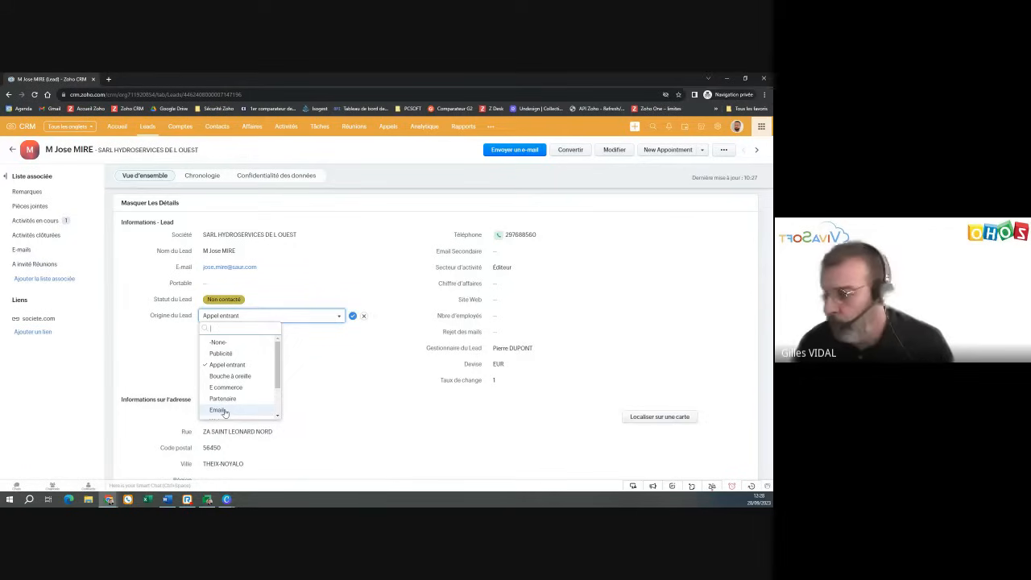
click(365, 320)
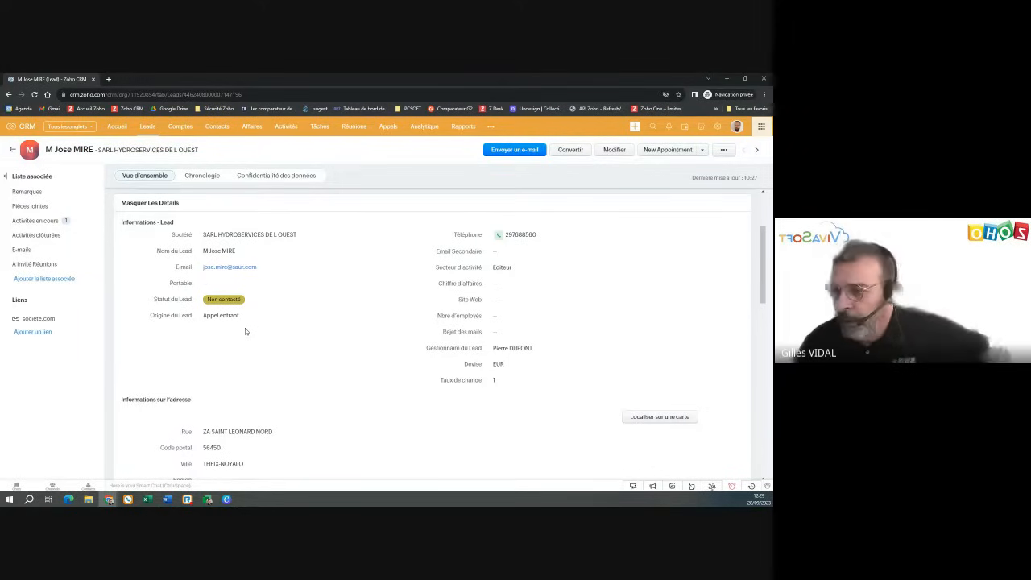
- Start a blank note in the lead's Remarques section via 'Ajouter une note'
scroll(299, 278, down, 2)
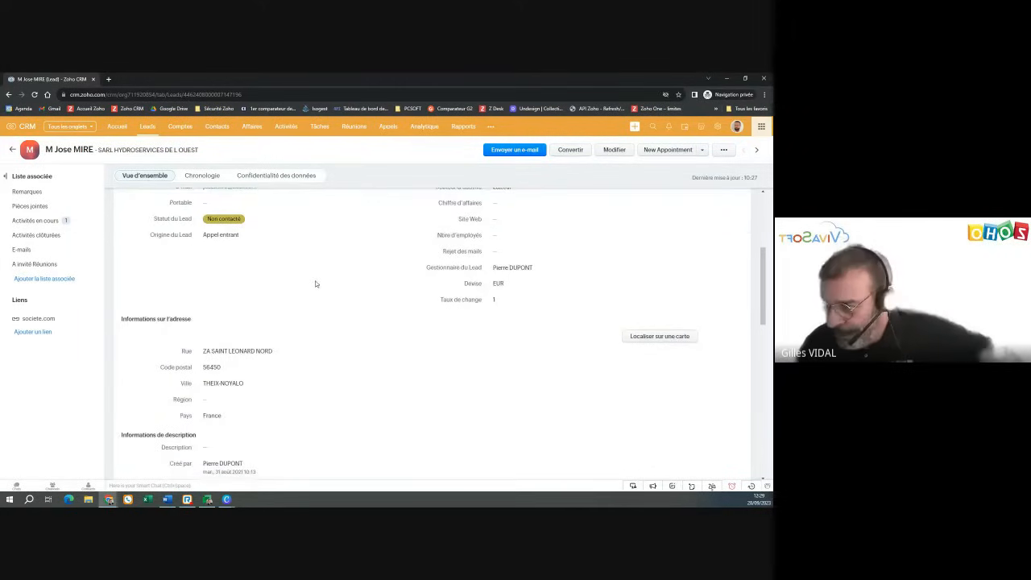
scroll(315, 280, down, 2)
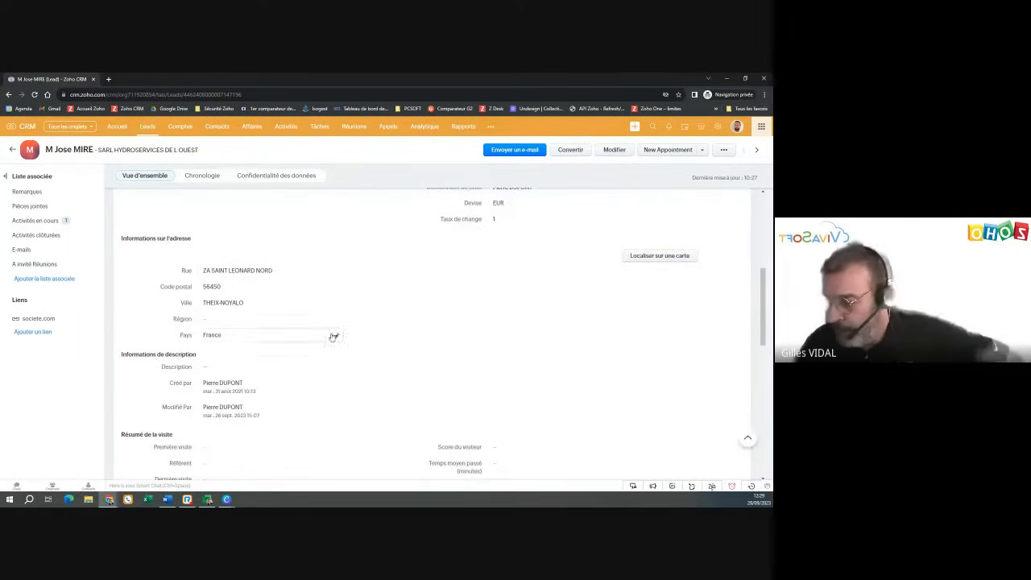
scroll(330, 336, down, 6)
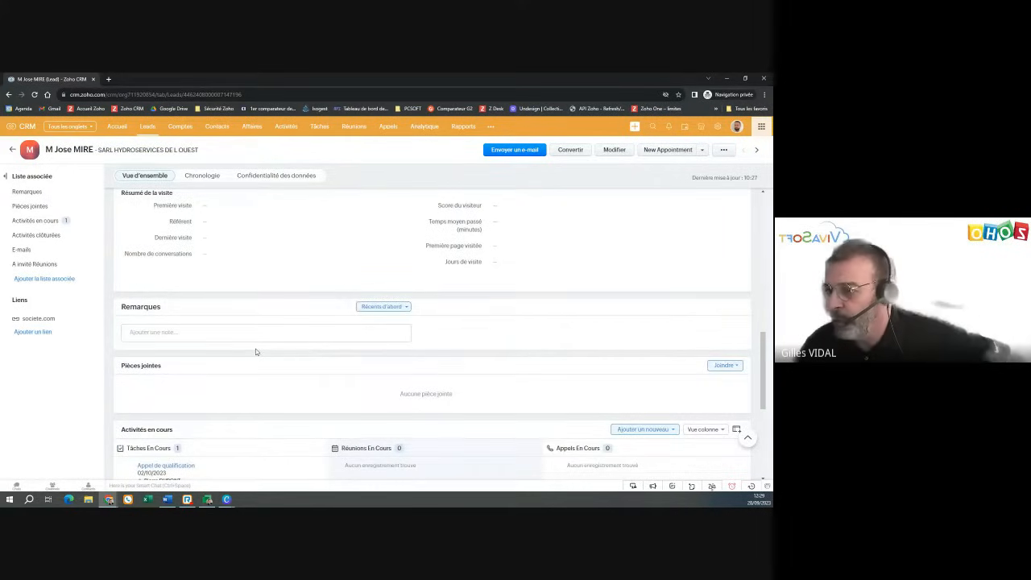
scroll(258, 351, down, 1)
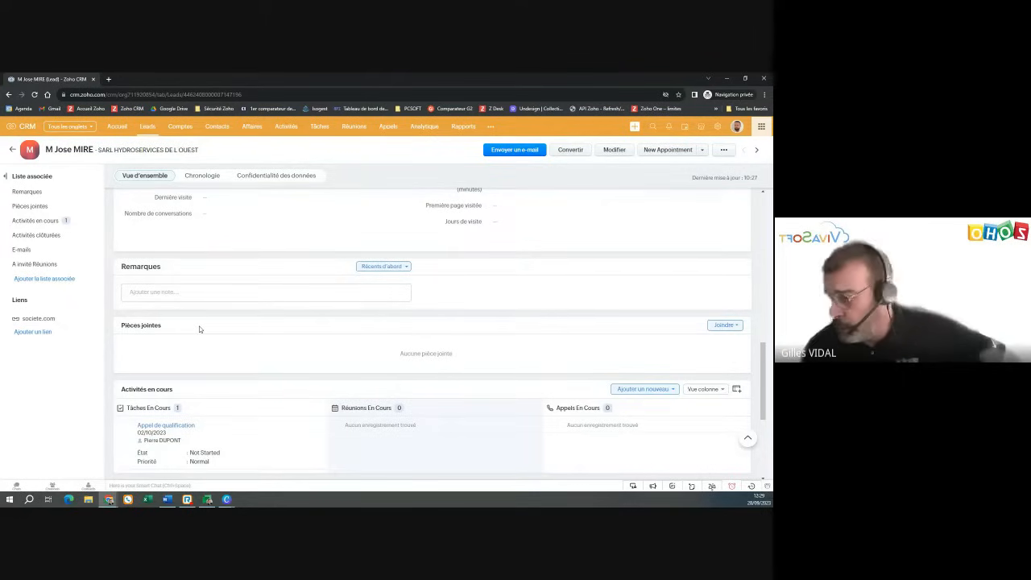
click(171, 292)
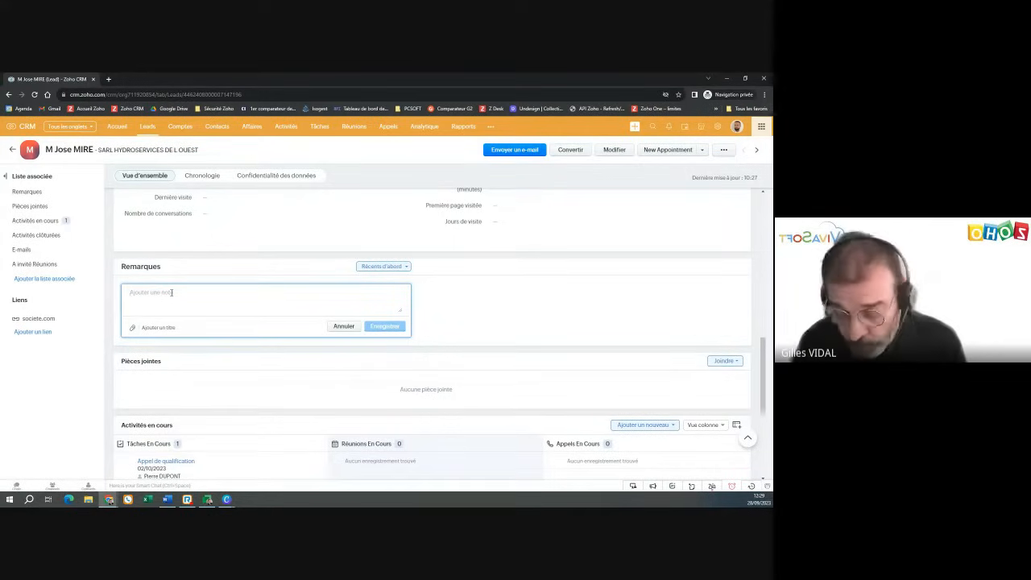
text(S)
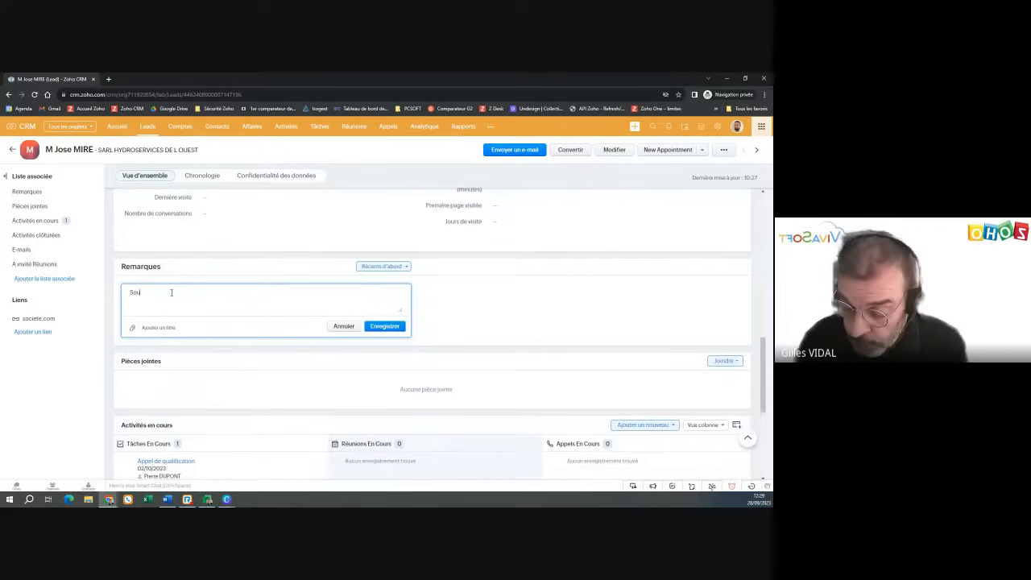
text(ou)
key(BackSpace)
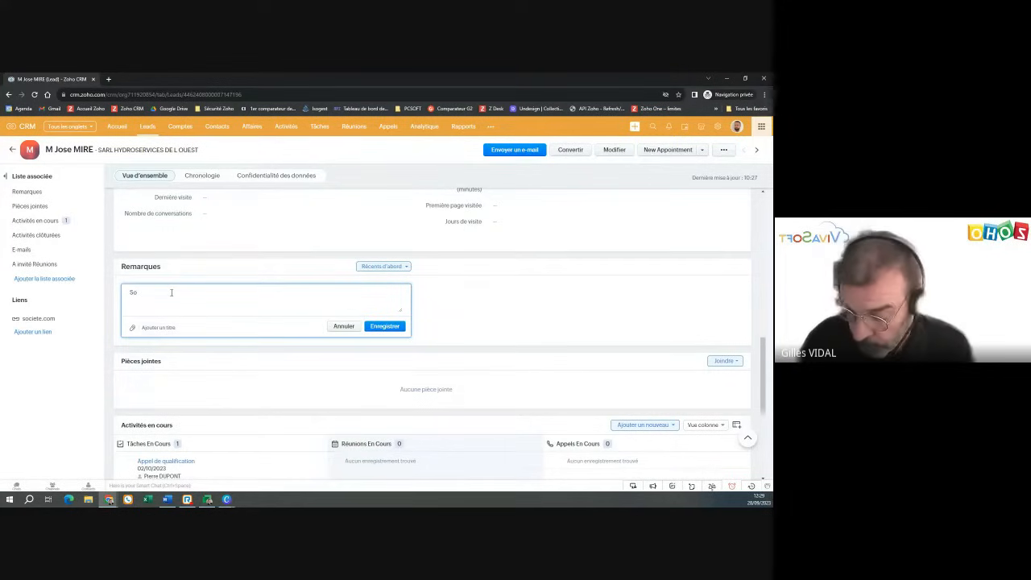
text(ulaite)
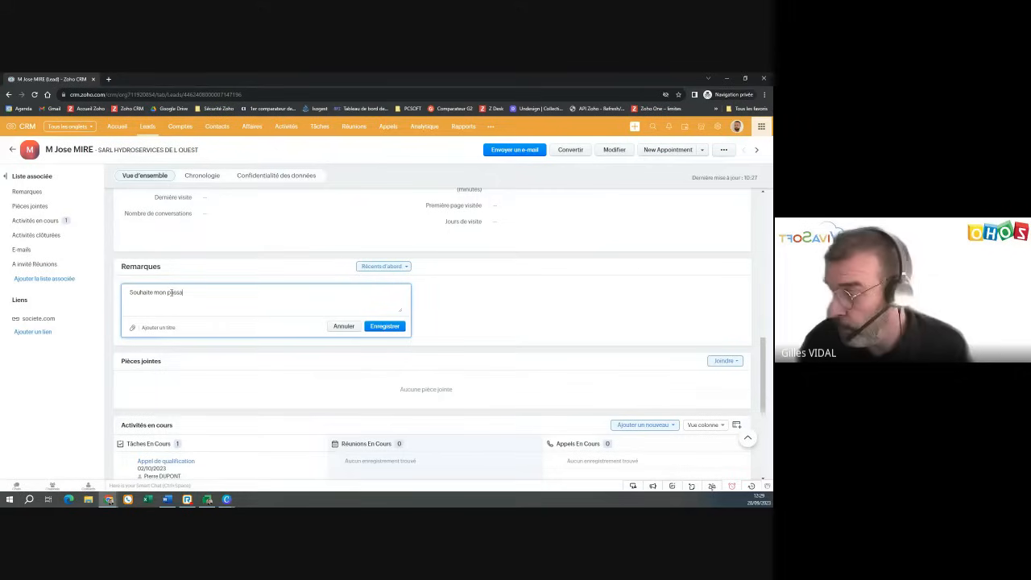
text( mon passage)
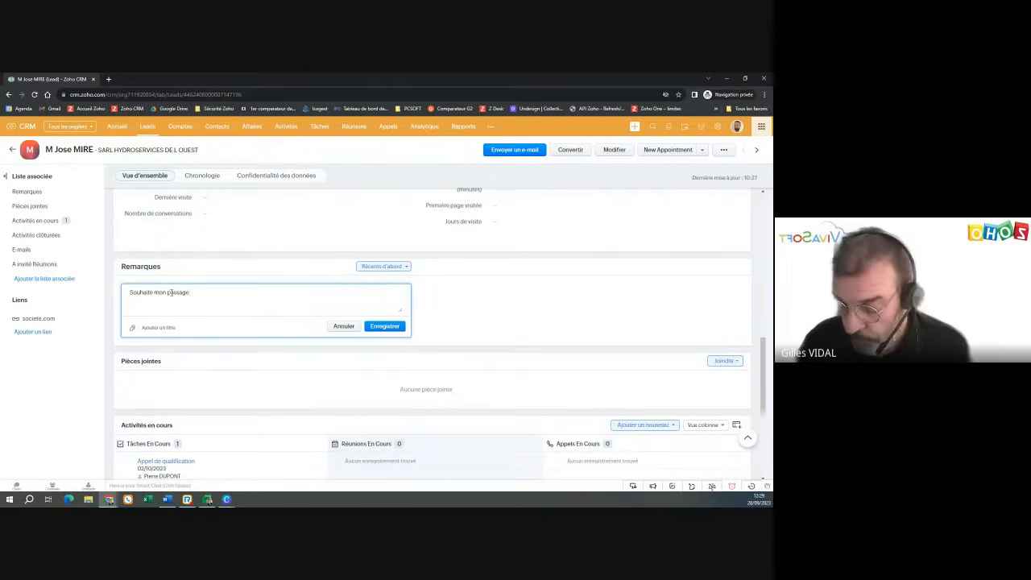
text( lers de u)
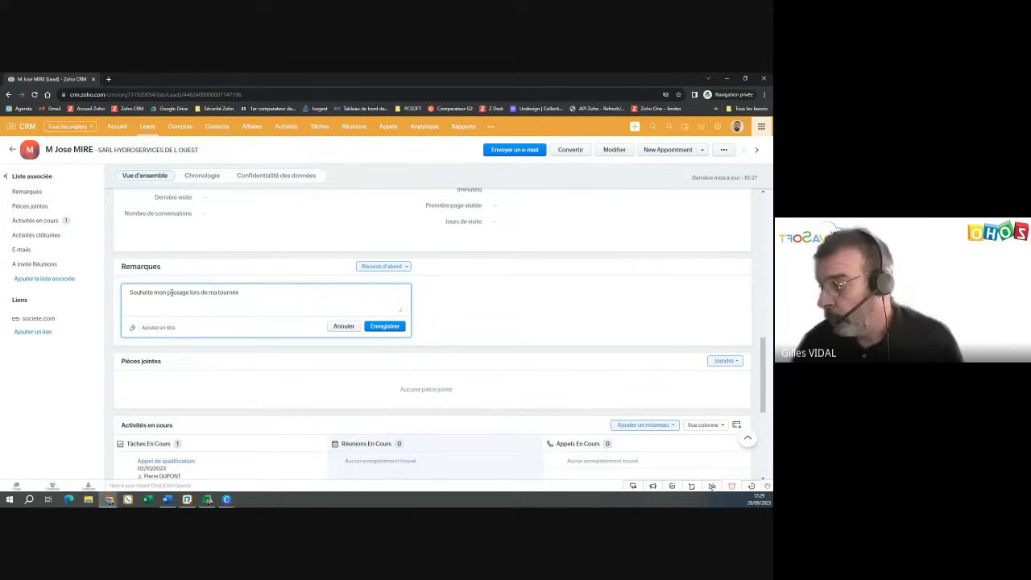
click(386, 327)
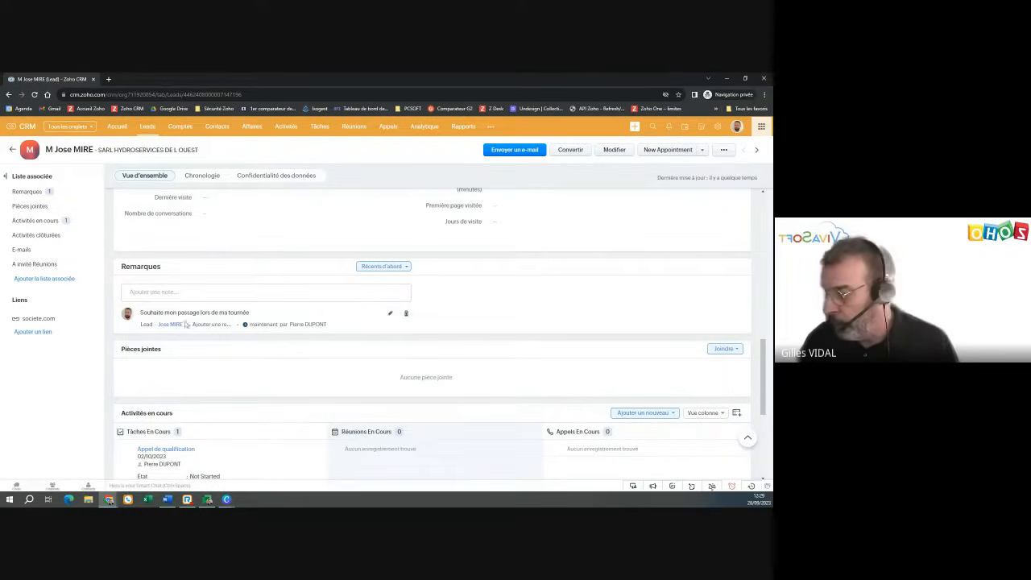
mouse_move(267, 324)
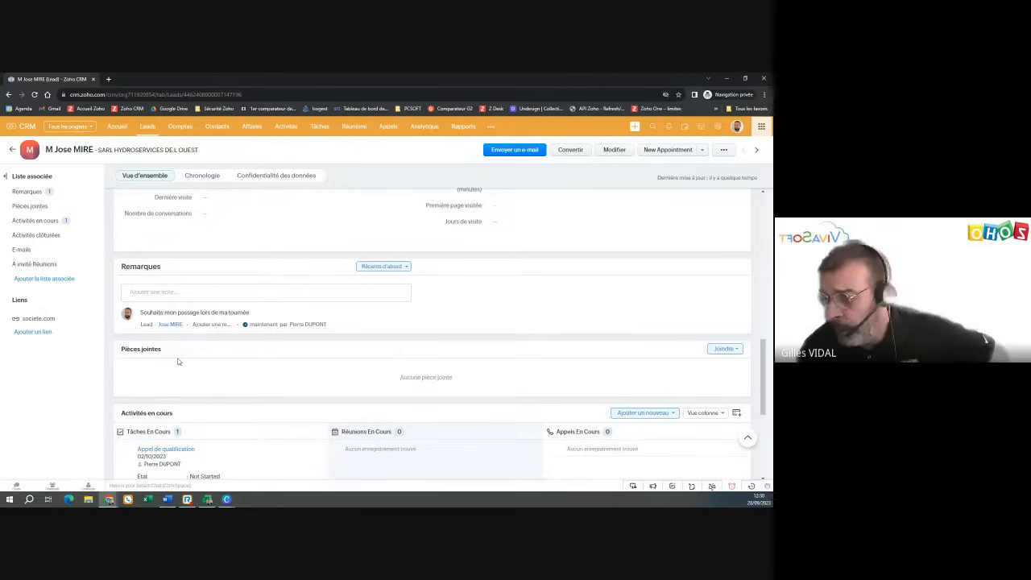
scroll(178, 362, down, 1)
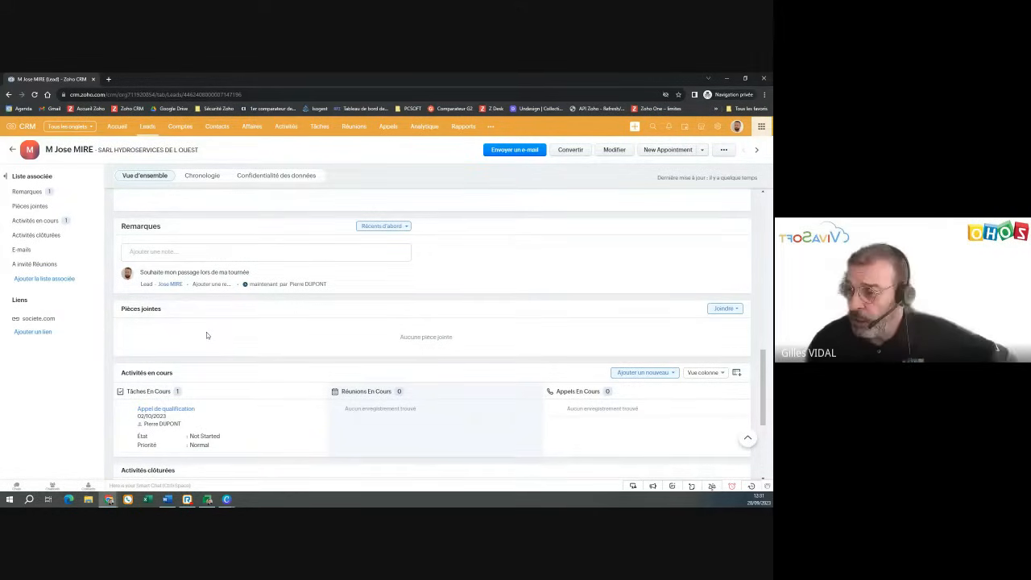
scroll(206, 336, up, 5)
scroll(207, 337, up, 5)
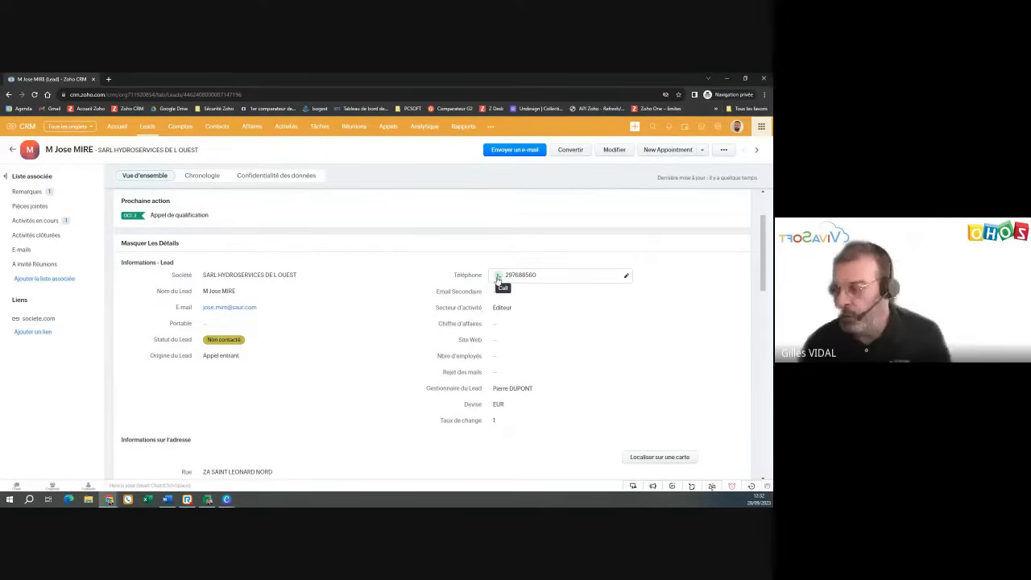
click(497, 278)
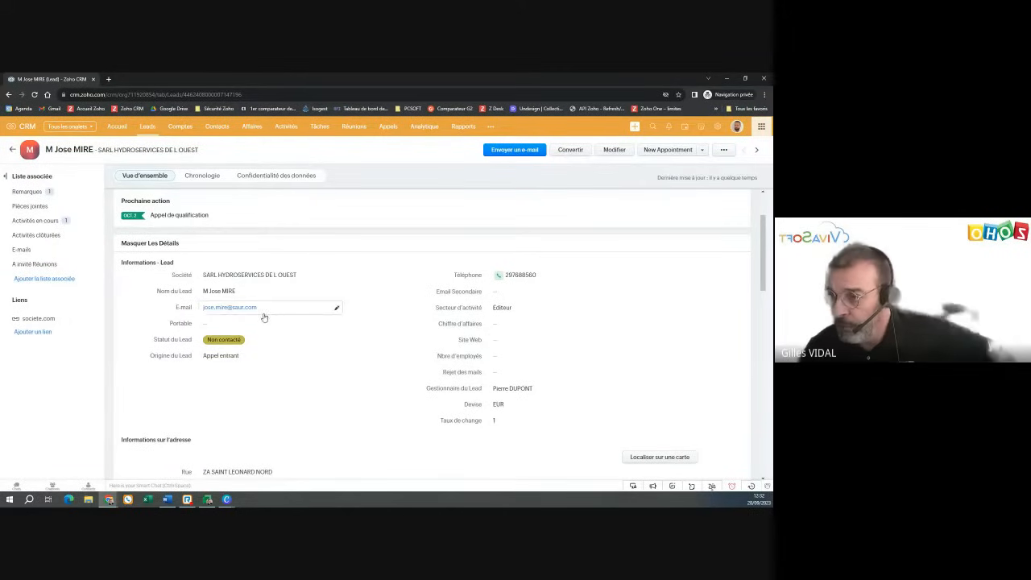
scroll(270, 305, down, 5)
scroll(270, 303, down, 10)
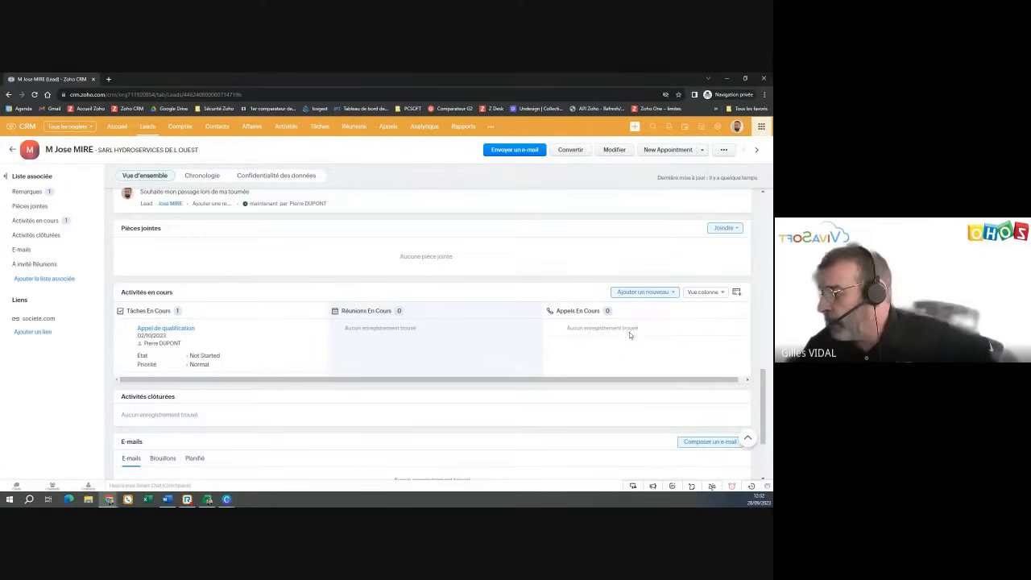
drag(171, 293, 121, 294)
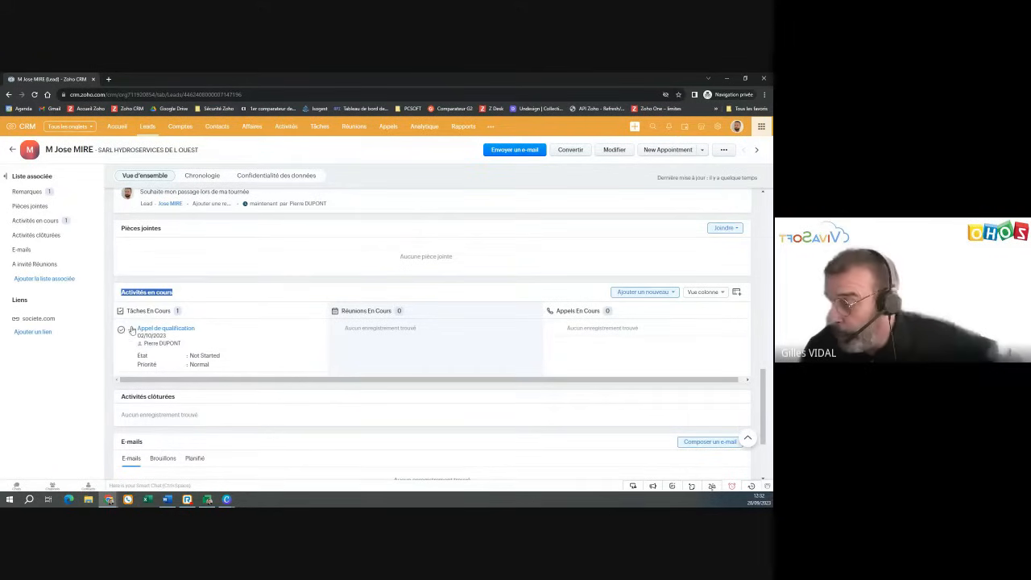
drag(139, 335, 168, 338)
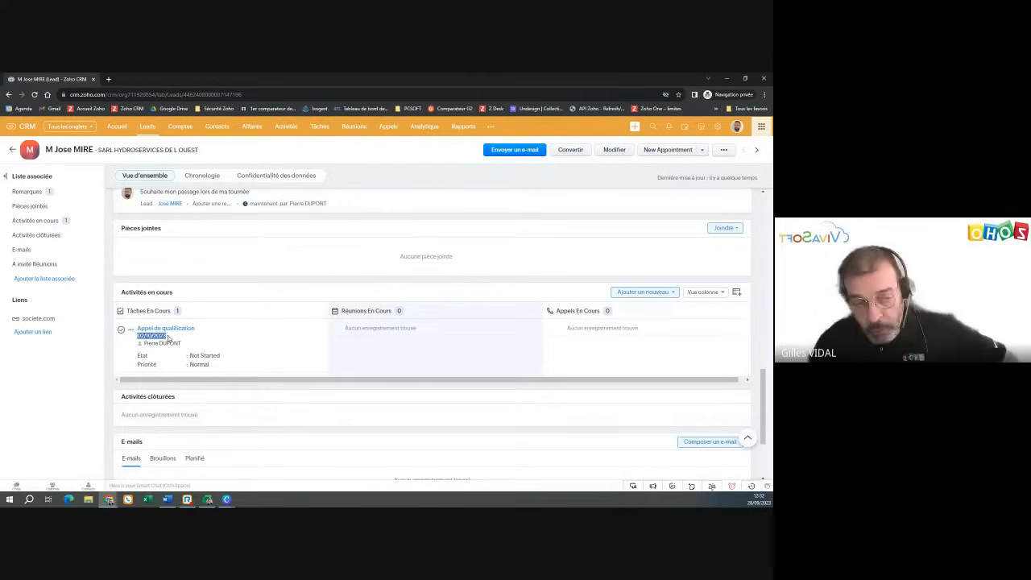
scroll(168, 337, down, 1)
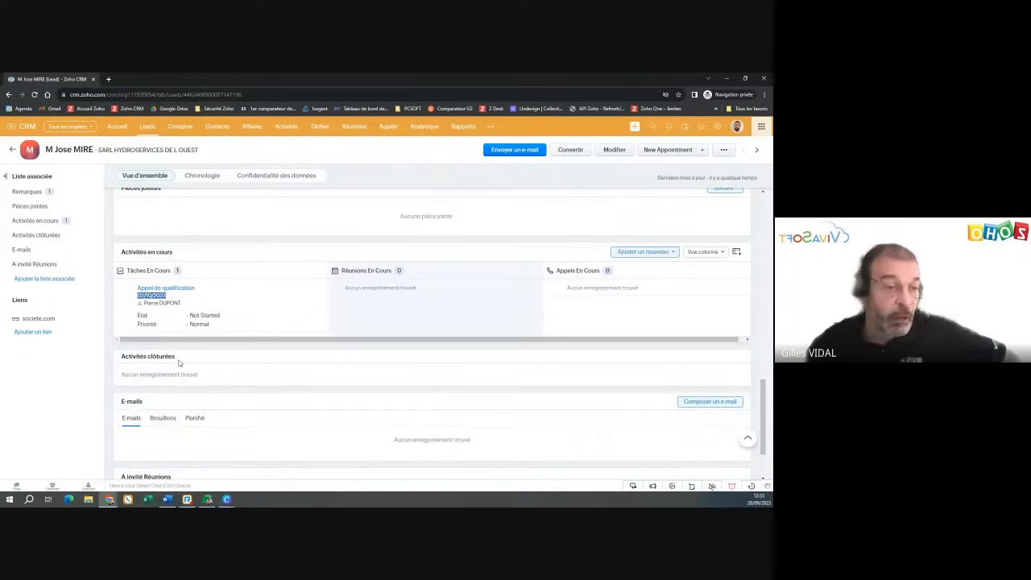
scroll(179, 364, down, 1)
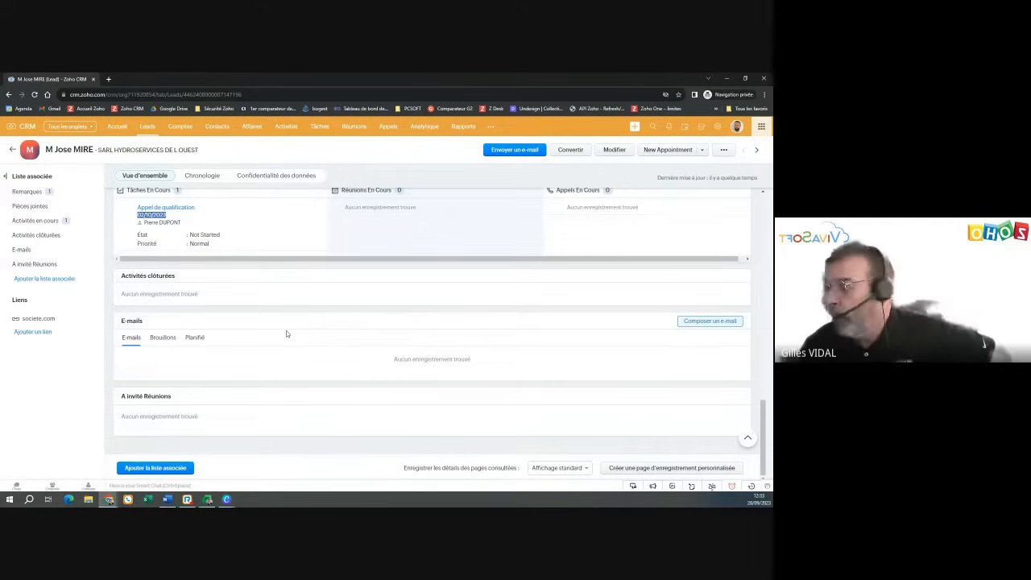
click(502, 153)
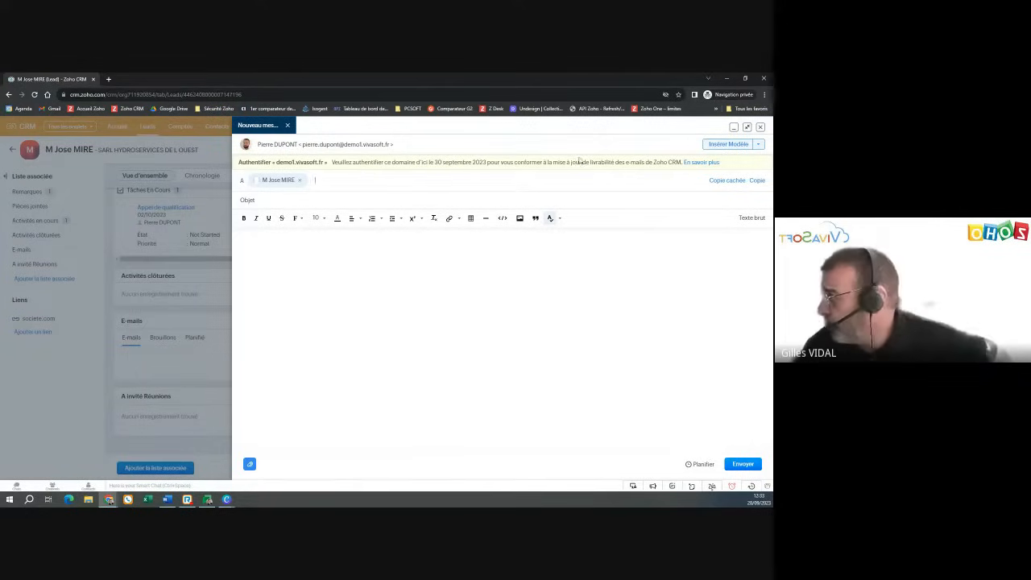
click(761, 127)
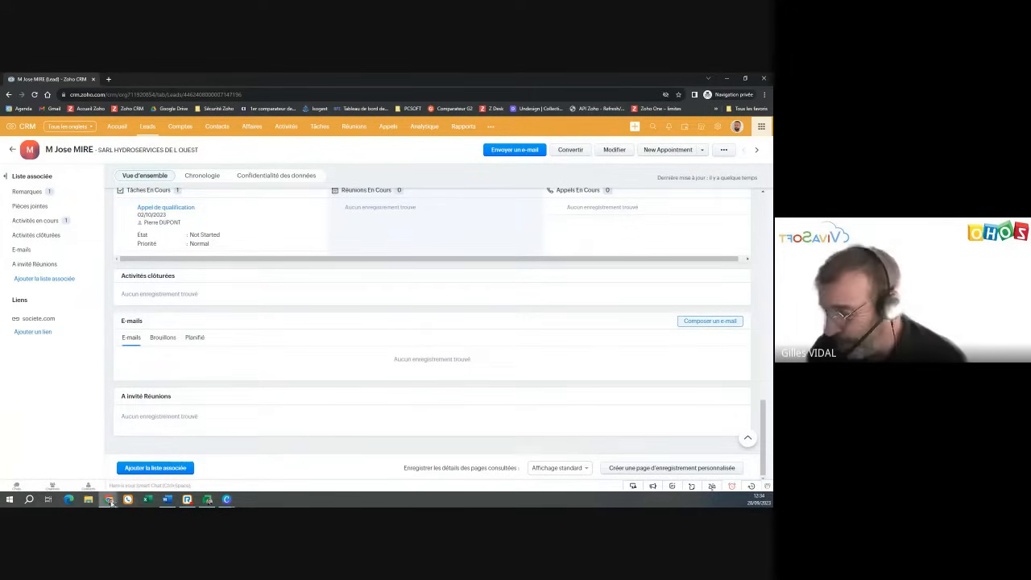
- Return to the webinar survey session, reload it, and start the poll on Q1 'Je souhaite'
mouse_move(110, 501)
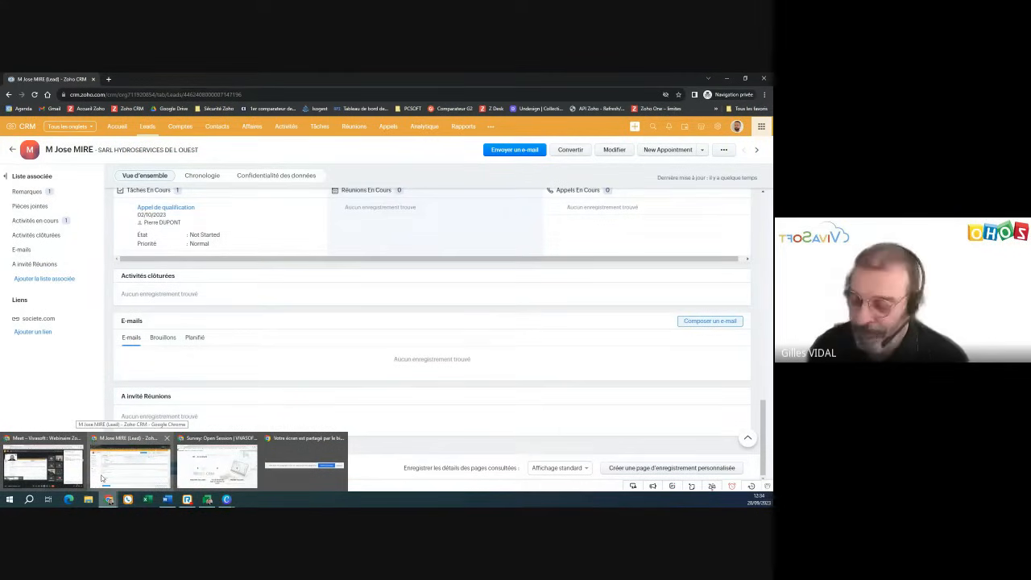
click(217, 466)
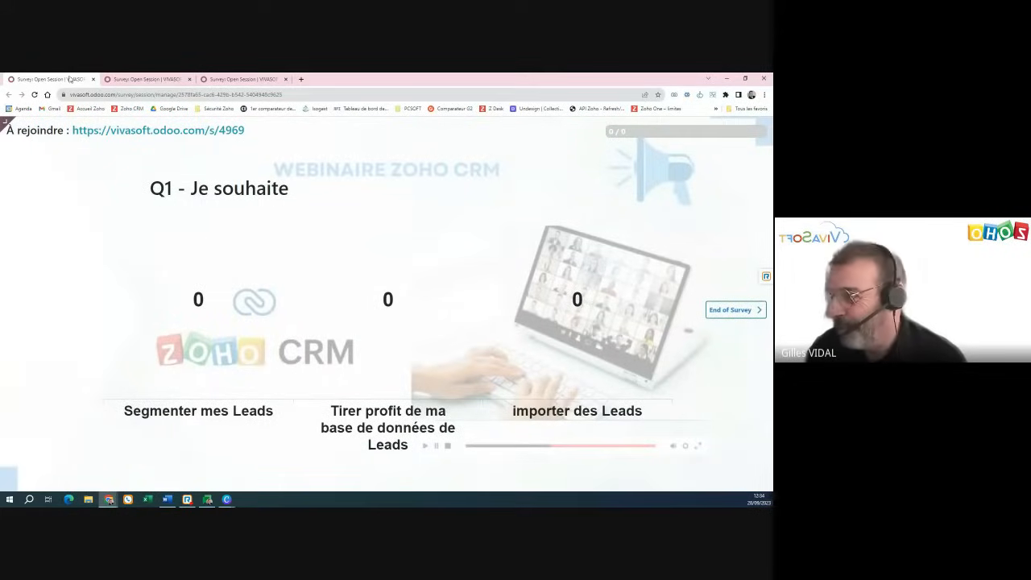
click(33, 95)
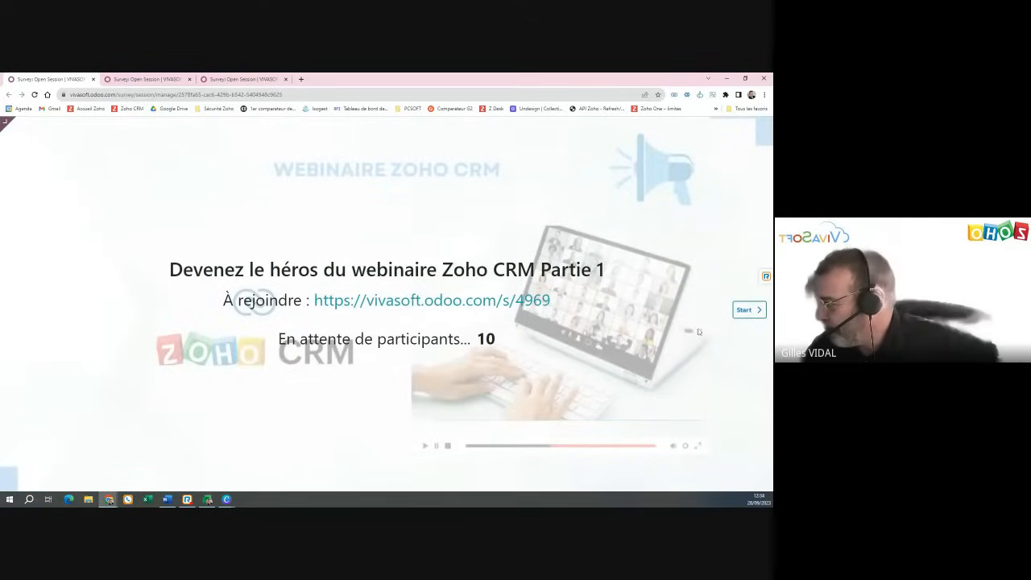
click(756, 312)
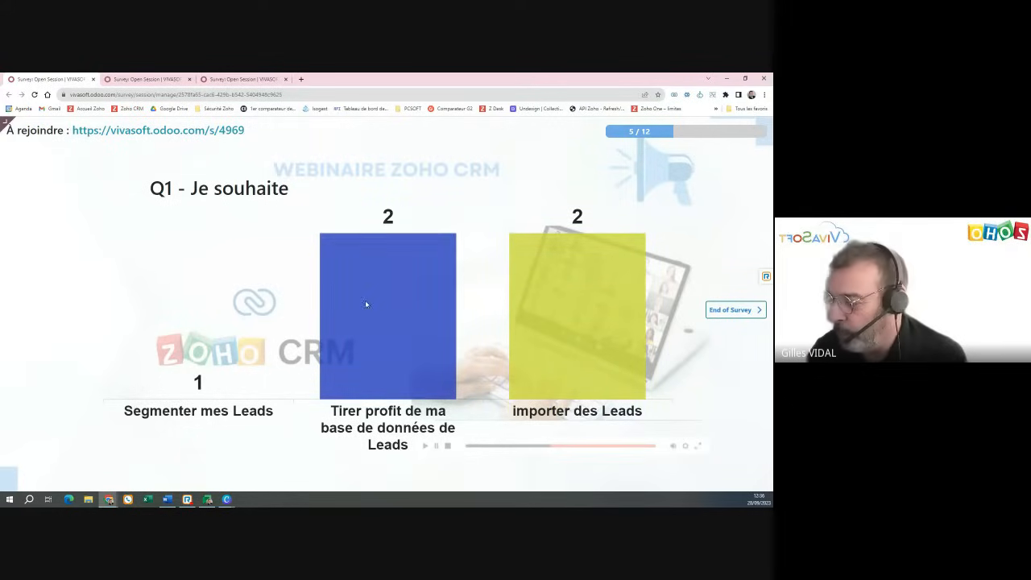
- Open the Import Leads Webinaire CRM workbook from the desktop and close the Document Recovery pane
click(726, 78)
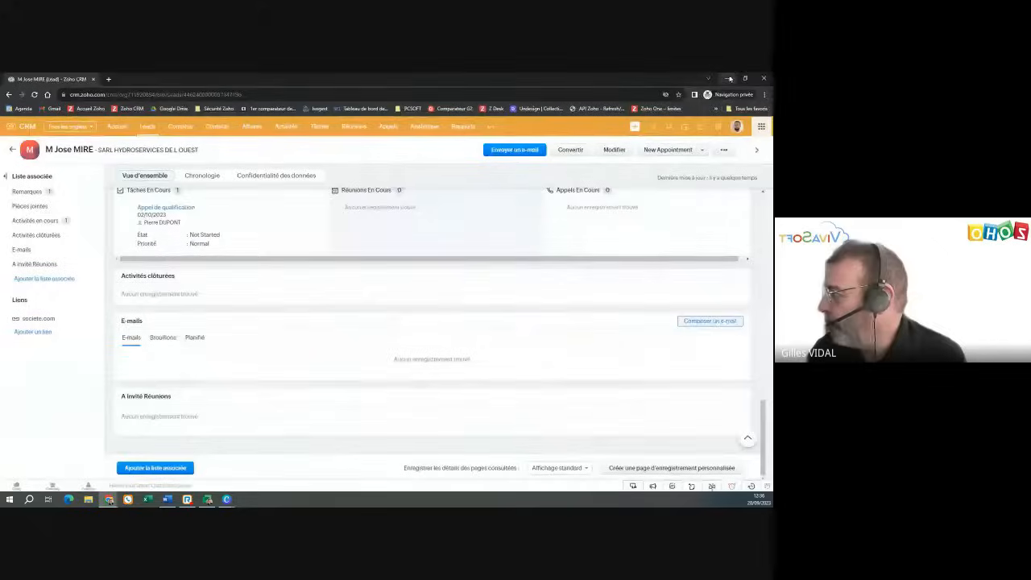
click(727, 78)
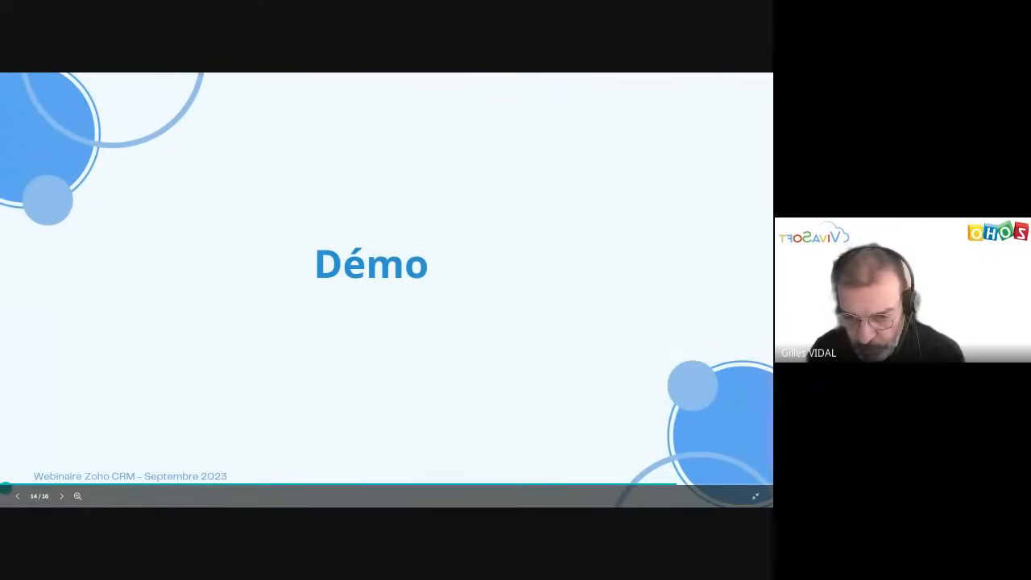
key(super+d)
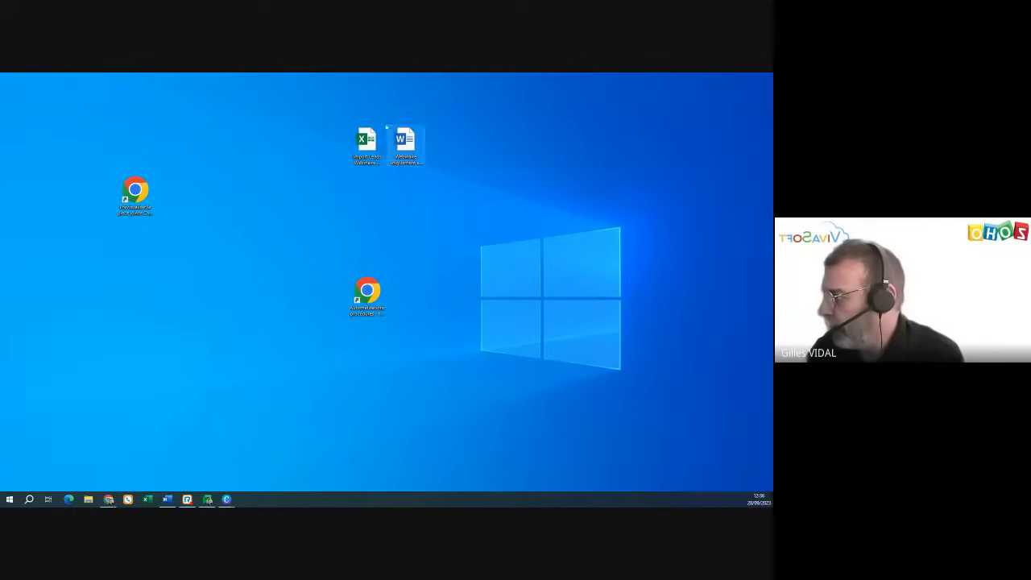
double_click(371, 145)
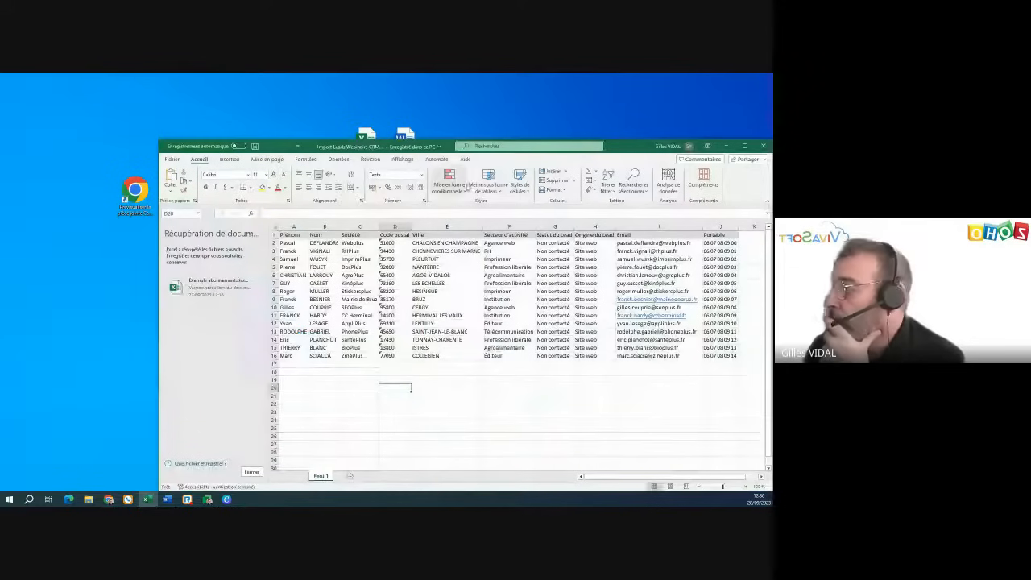
click(251, 471)
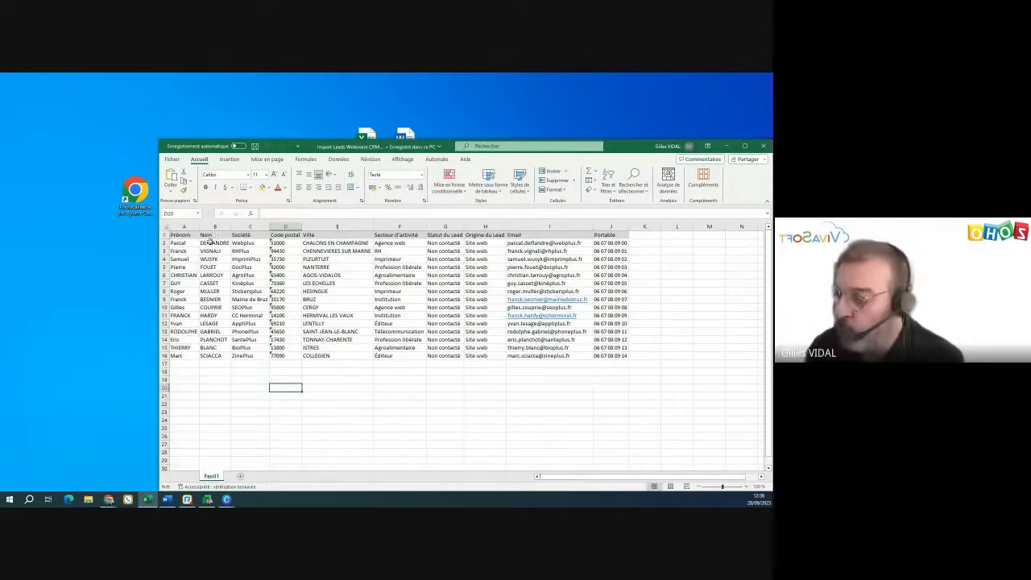
drag(182, 243, 614, 353)
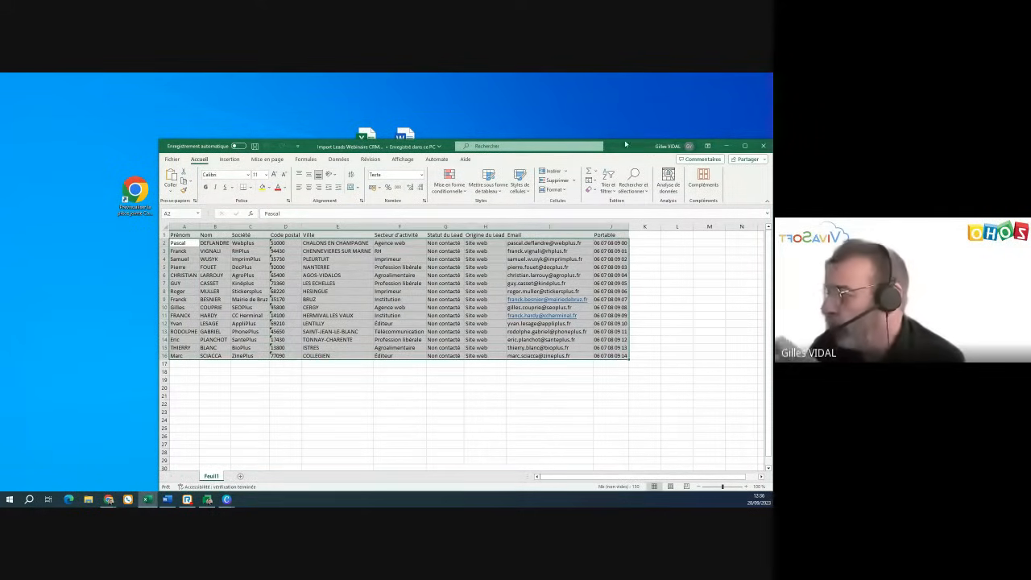
click(745, 145)
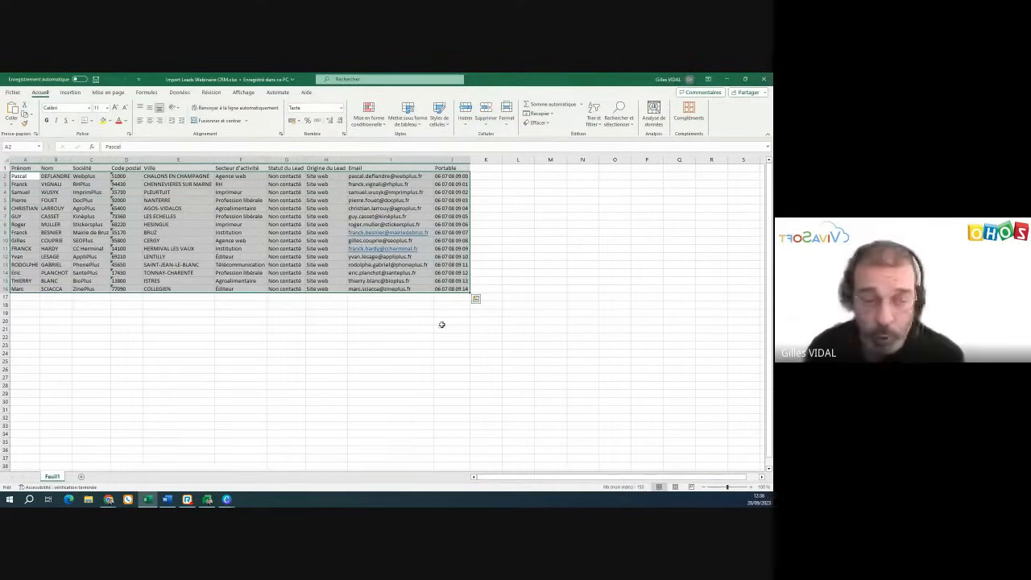
click(245, 360)
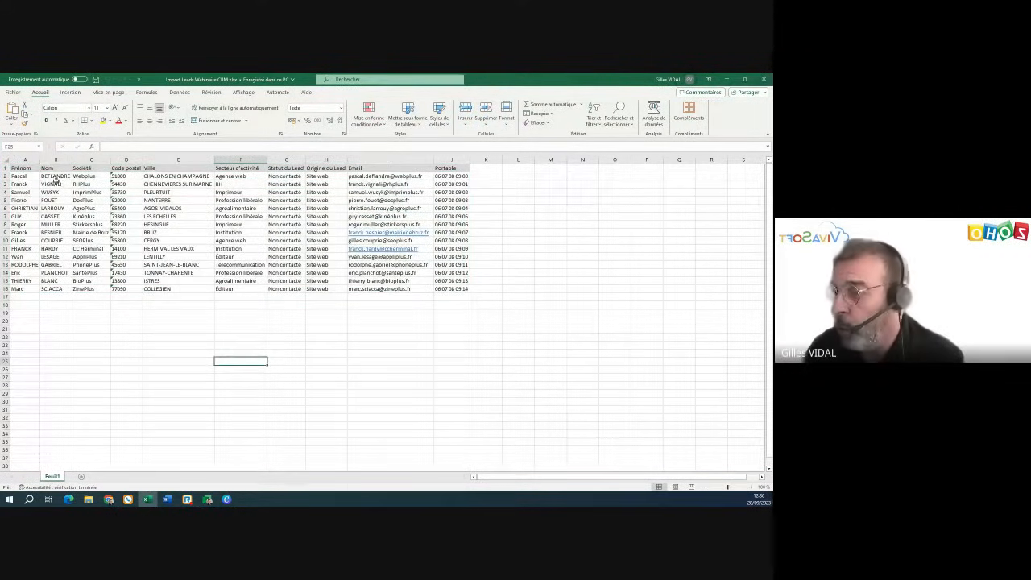
drag(32, 175, 32, 287)
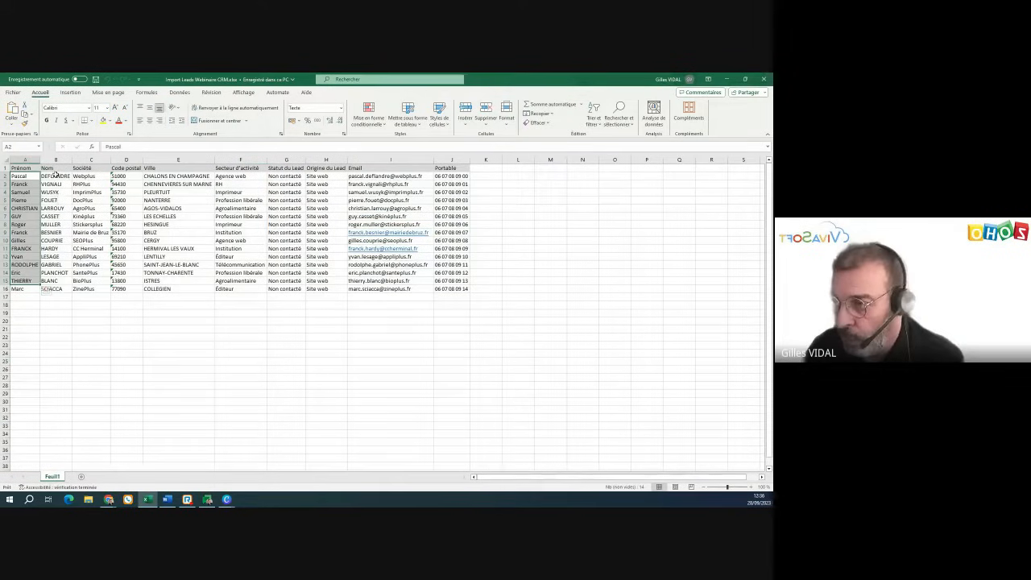
drag(54, 175, 57, 305)
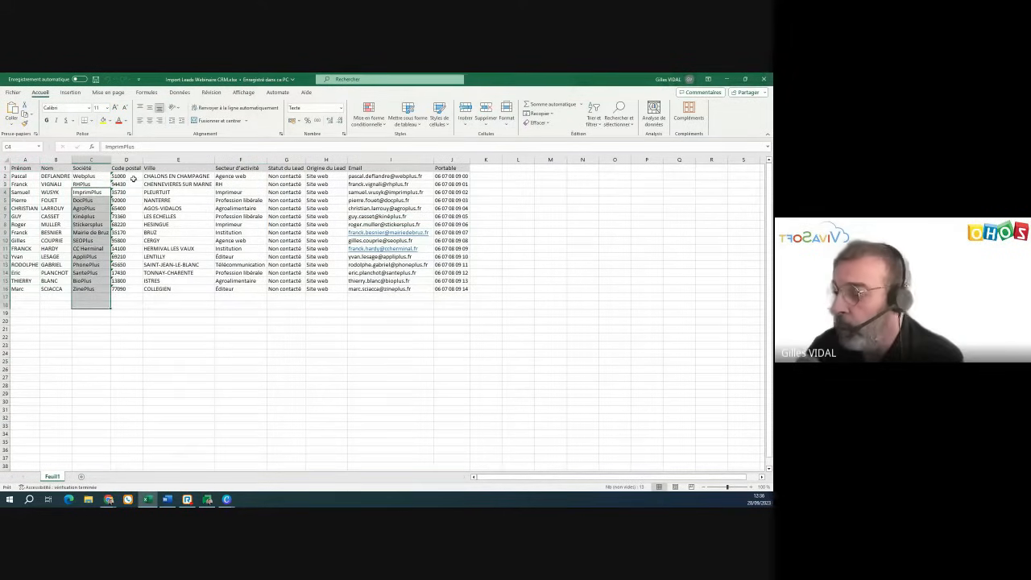
drag(121, 176, 137, 290)
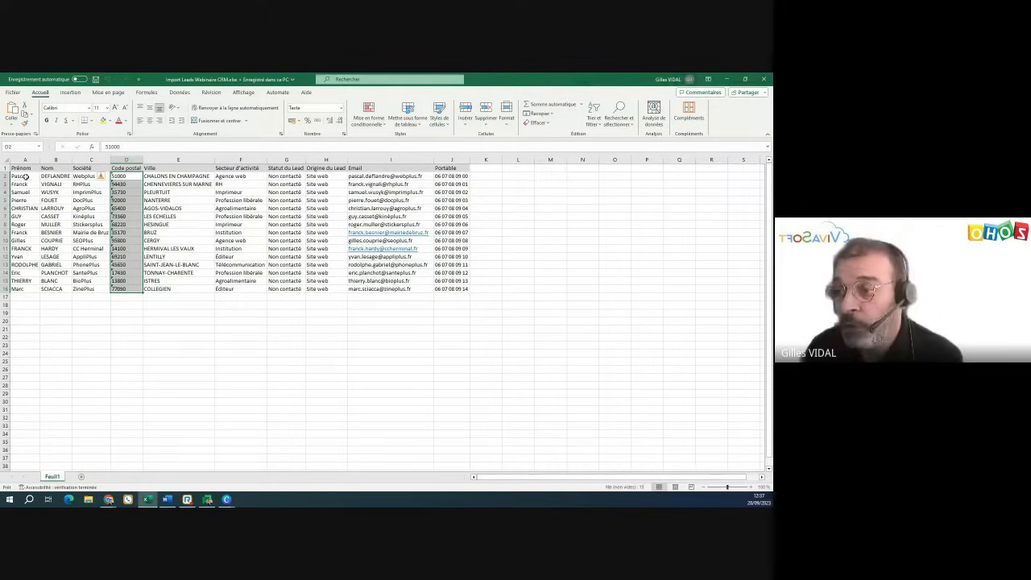
click(26, 176)
drag(26, 176, 36, 288)
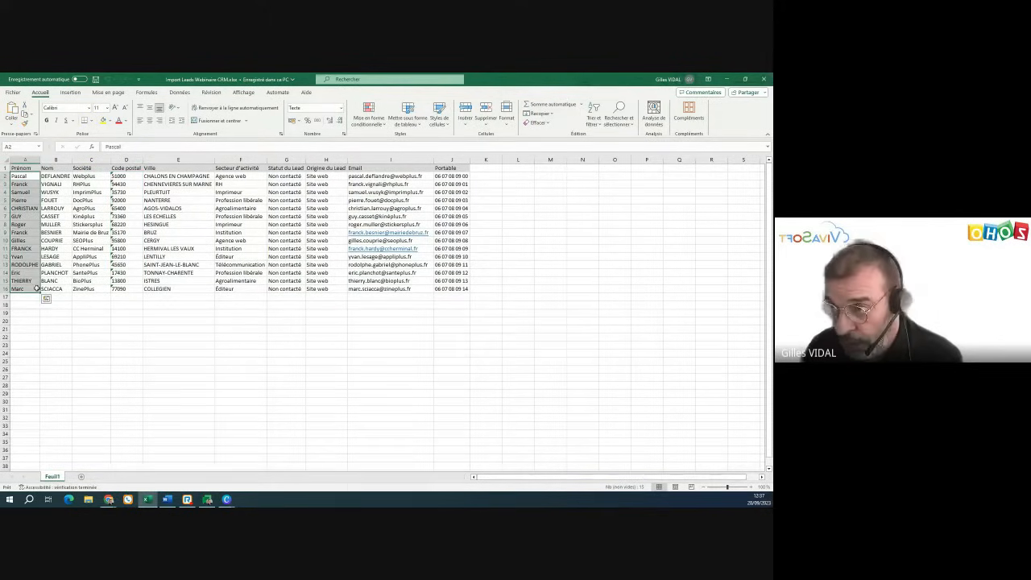
drag(52, 176, 41, 292)
drag(54, 176, 52, 288)
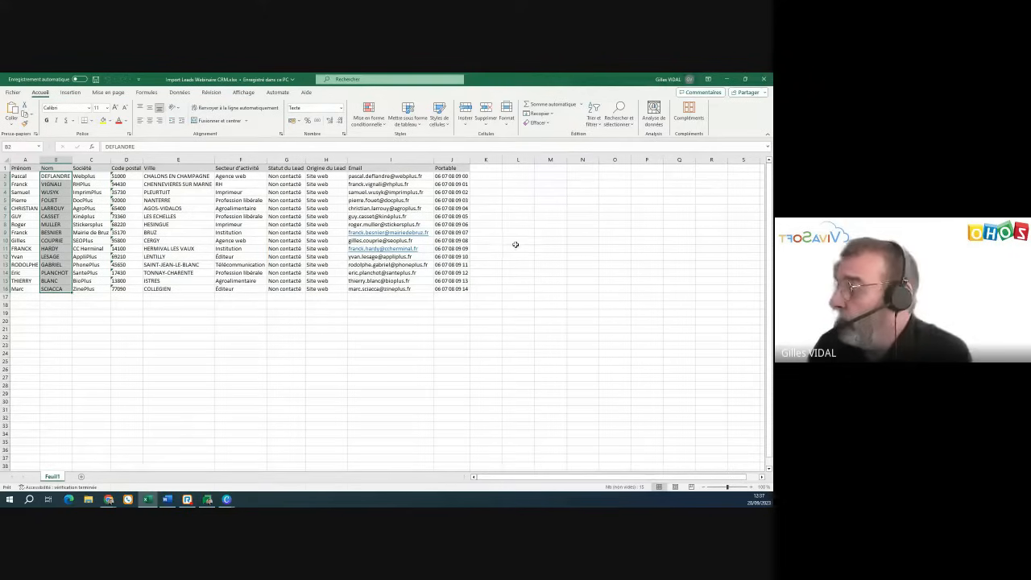
drag(456, 290, 17, 168)
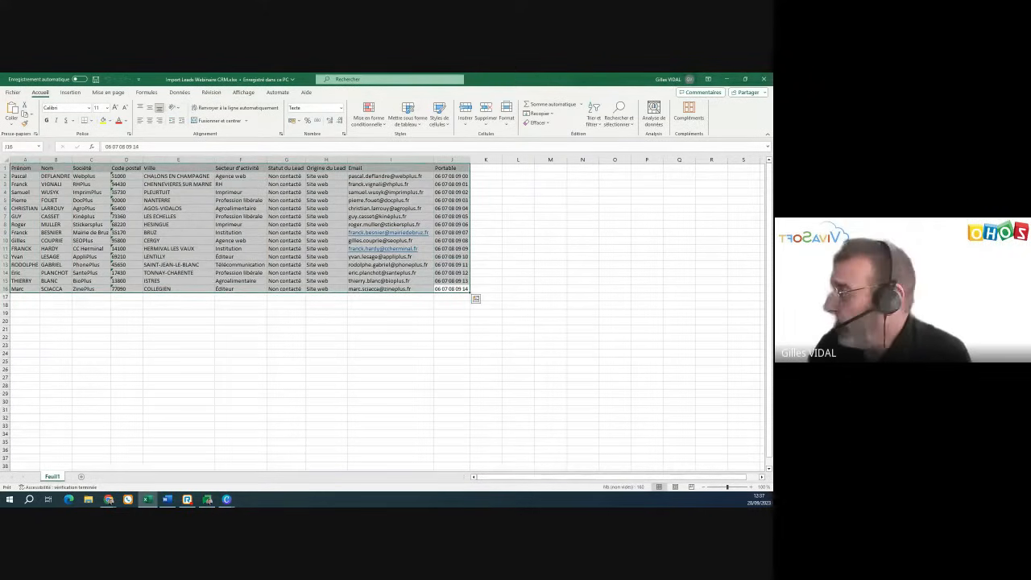
- From the Zoho CRM Leads list, choose Importer des Leads under the Créer un(e) Lead menu
click(732, 81)
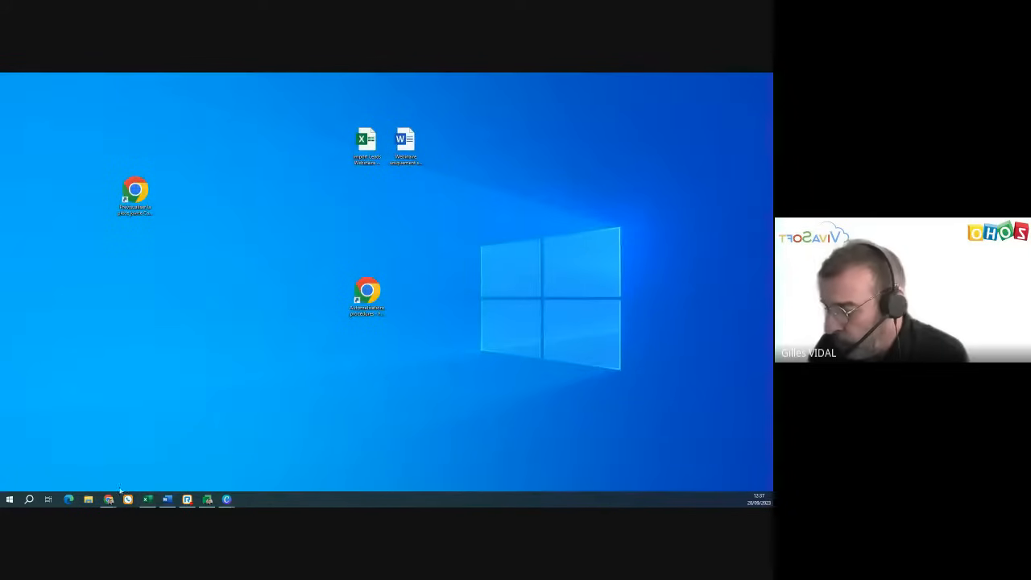
mouse_move(108, 498)
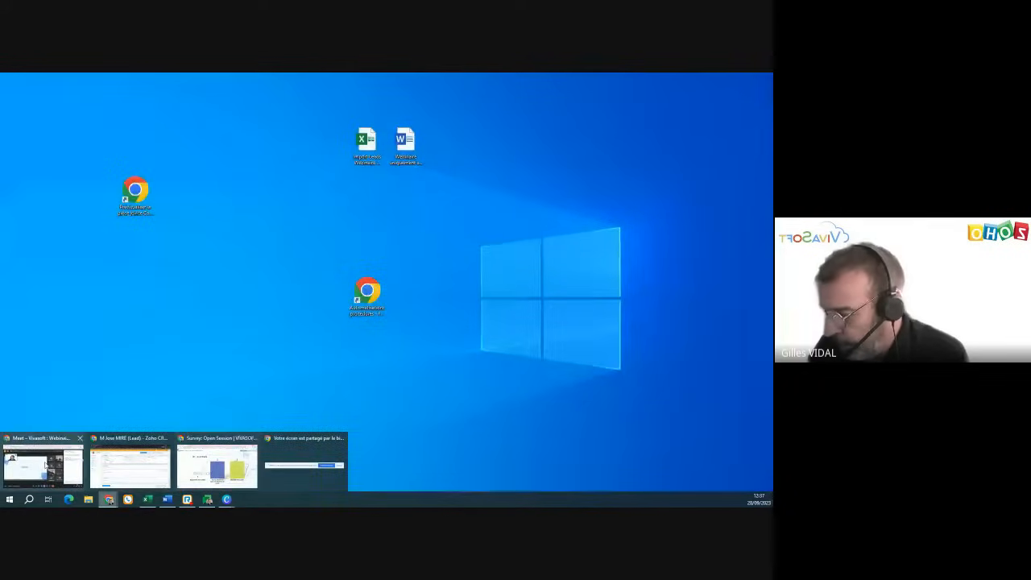
click(110, 466)
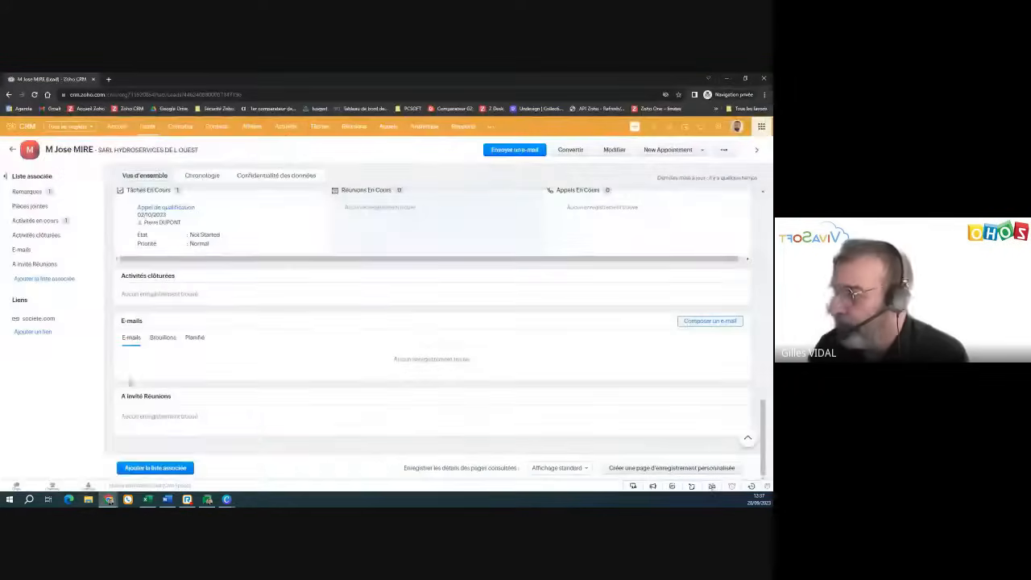
click(148, 127)
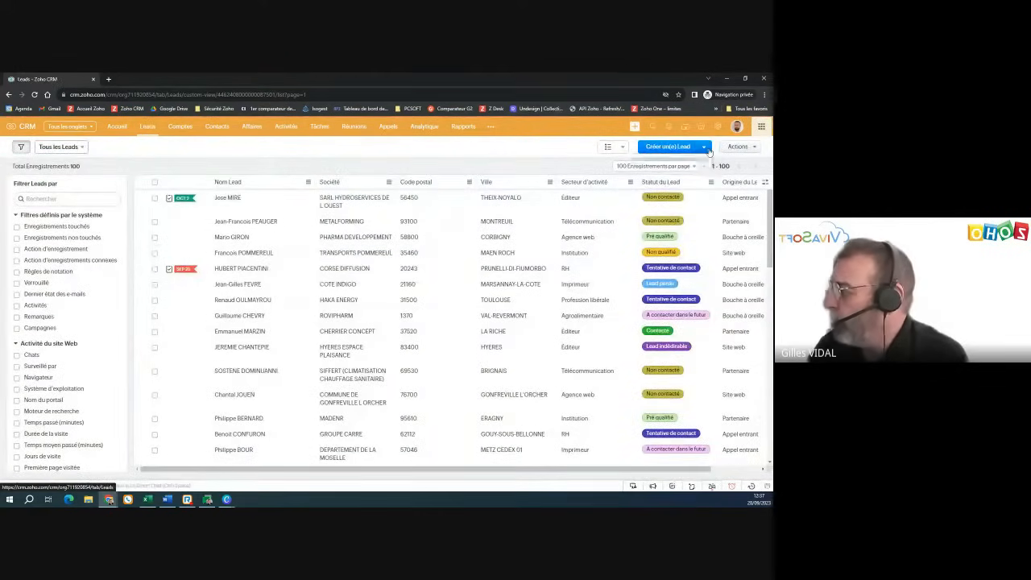
click(709, 152)
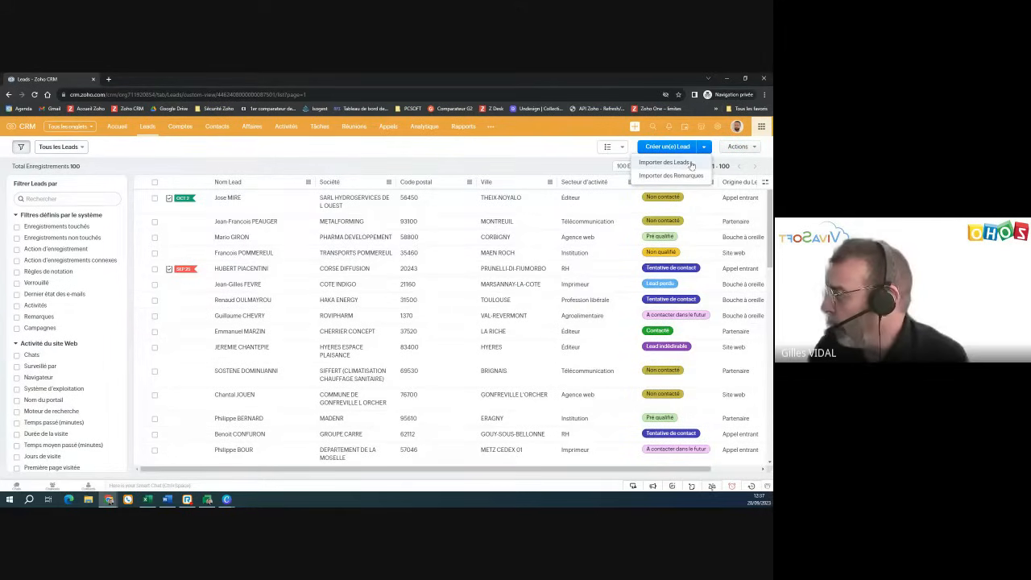
click(686, 164)
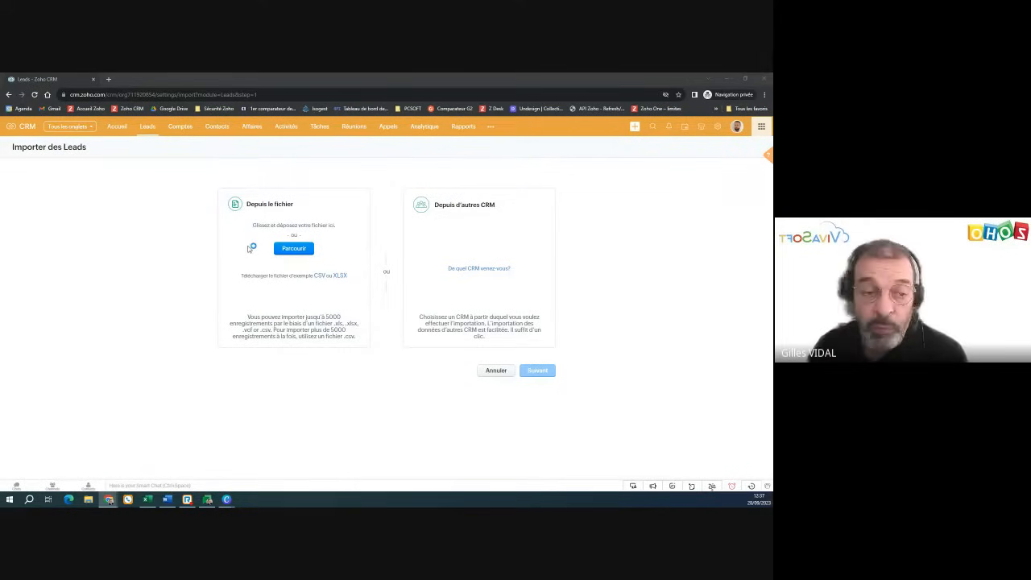
- Upload Import Leads Webinaire CRM.xlsx from the Desktop and continue to the record-handling options
click(294, 249)
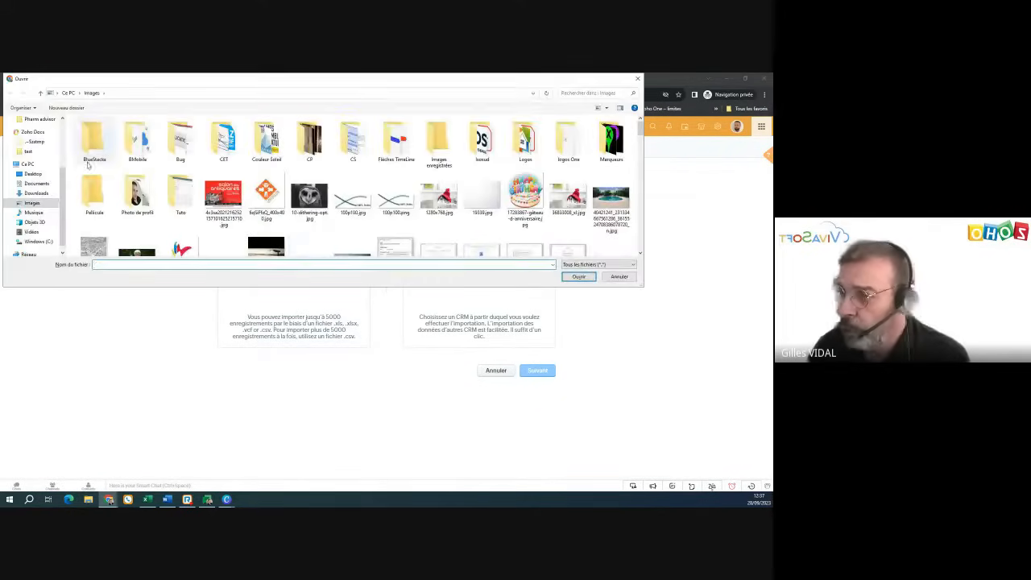
click(32, 174)
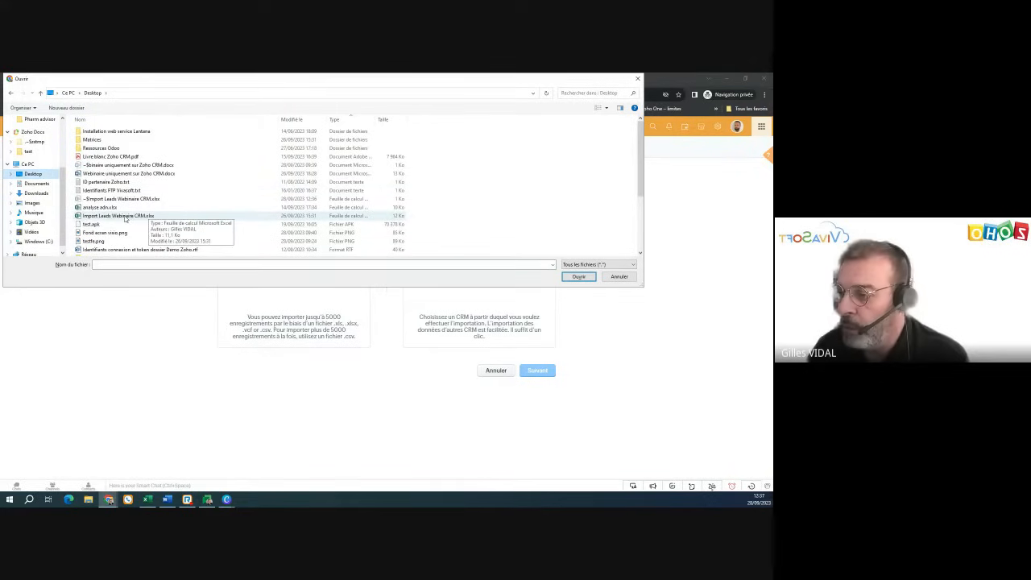
double_click(124, 216)
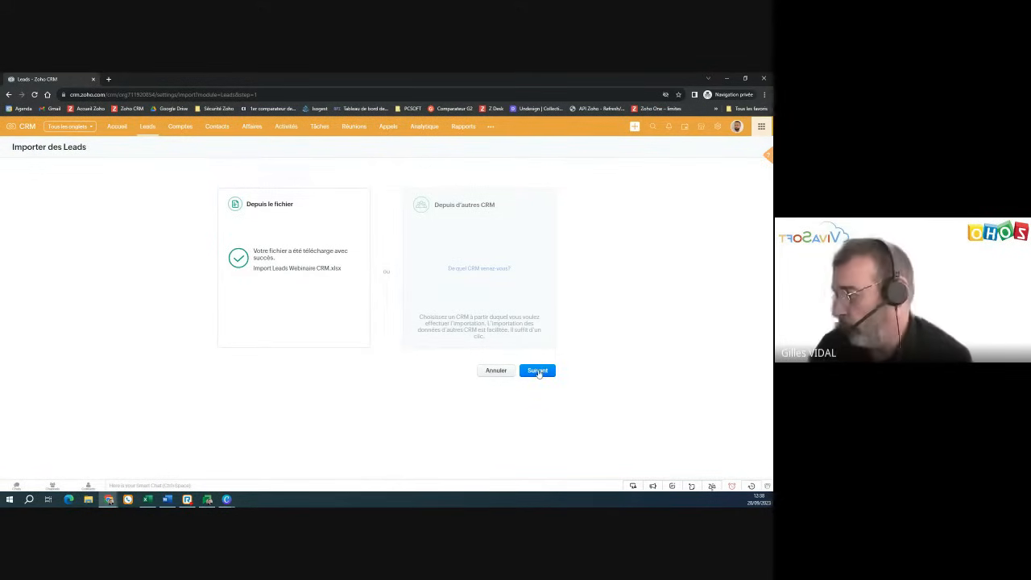
click(538, 371)
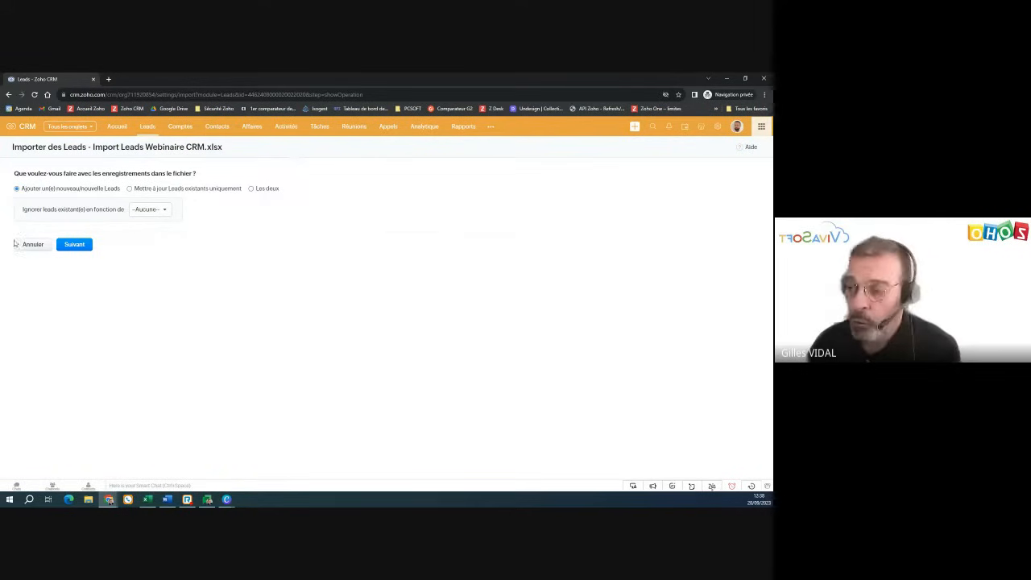
- Keep adding records as new leads and reset all ten automatic field mappings
click(78, 249)
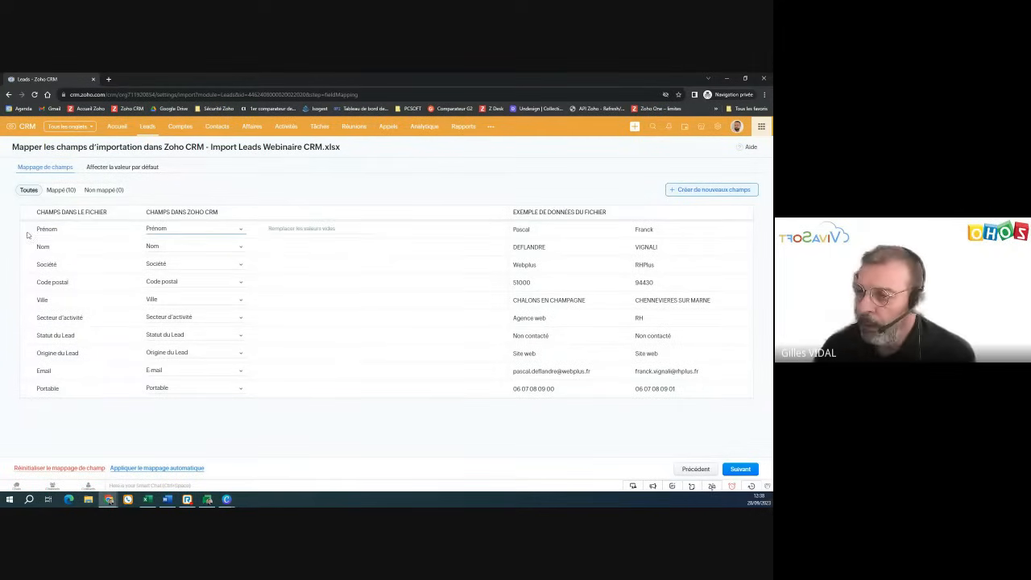
click(76, 470)
click(407, 170)
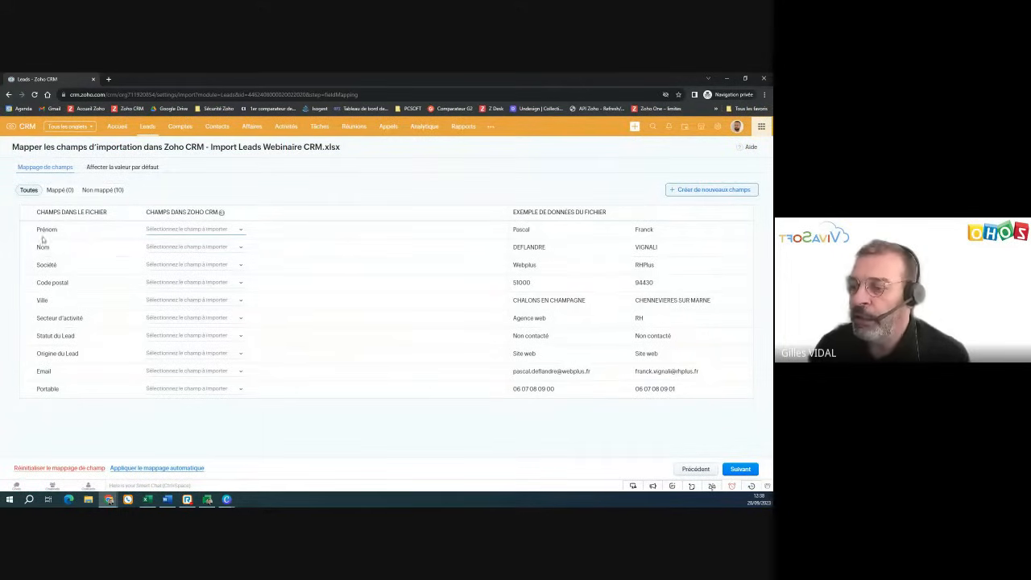
- Review the Société and Code postal column headers in the Excel lead sheet
click(146, 499)
click(36, 167)
click(89, 168)
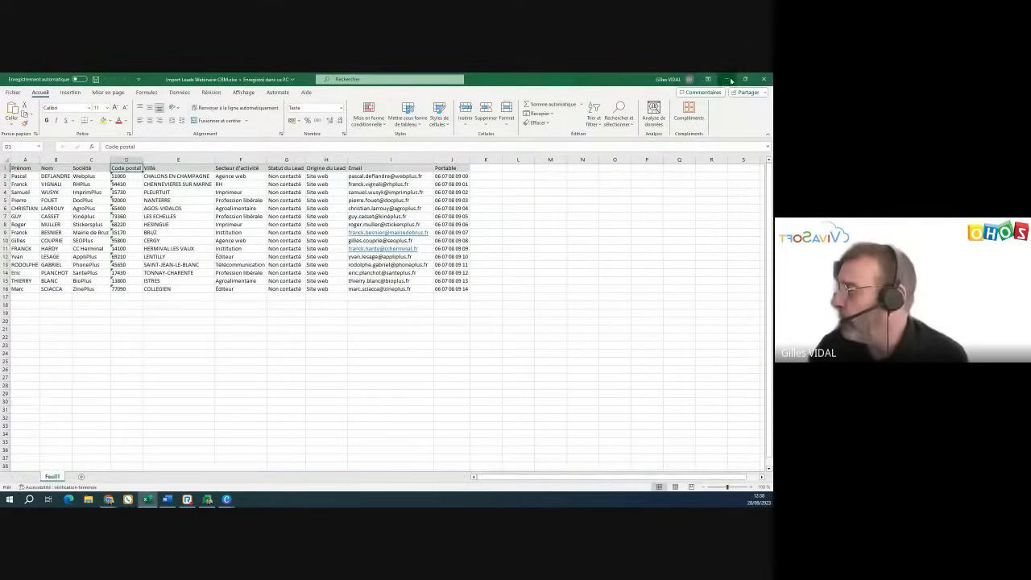
- Switch from Excel back to the Zoho CRM field-mapping page with Alt+Tab
key(alt+Tab)
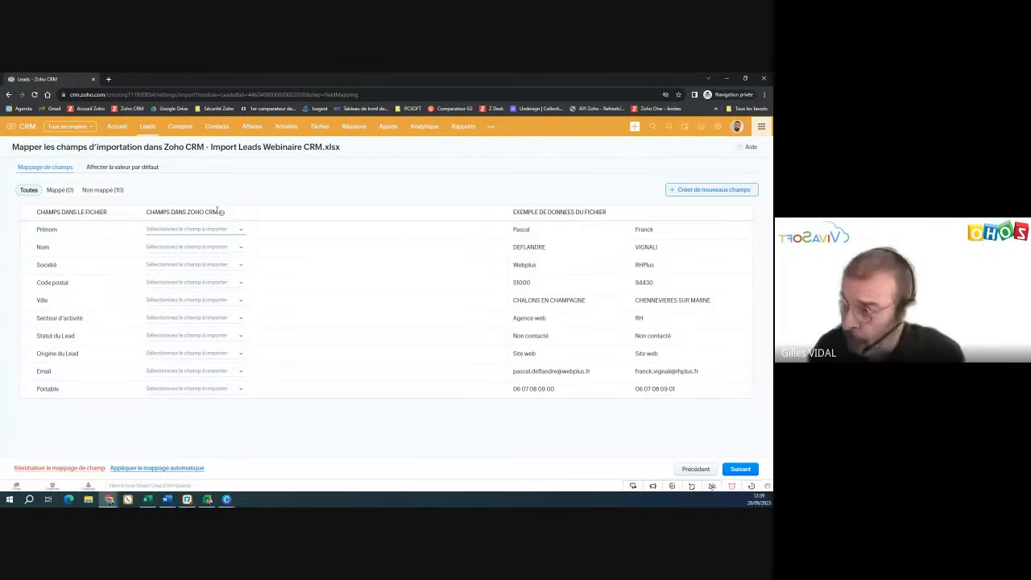
- Map Prénom to the Prénom field, auto-map the other nine columns, and finish with Terminer
click(175, 232)
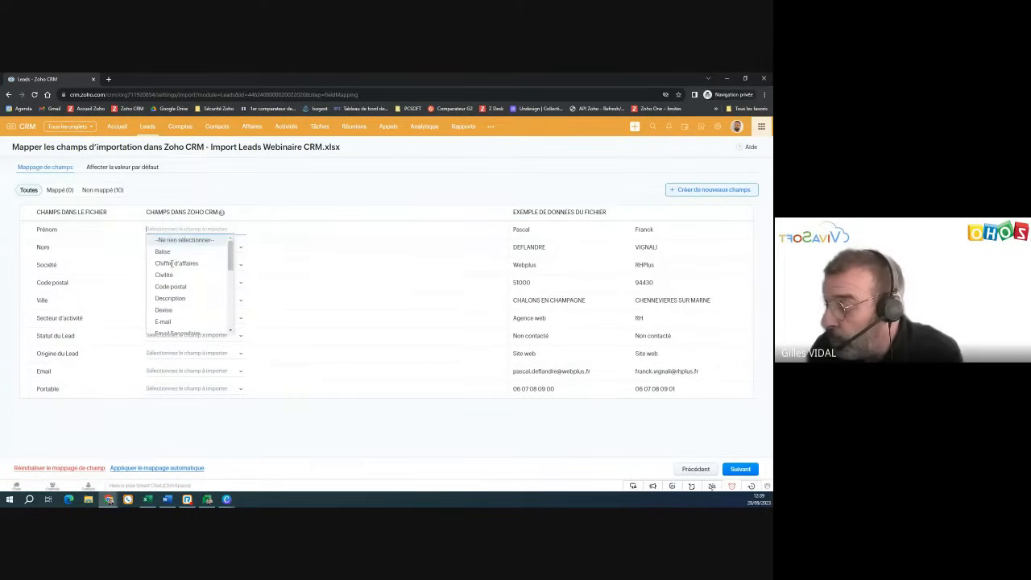
scroll(172, 263, down, 3)
scroll(172, 266, down, 3)
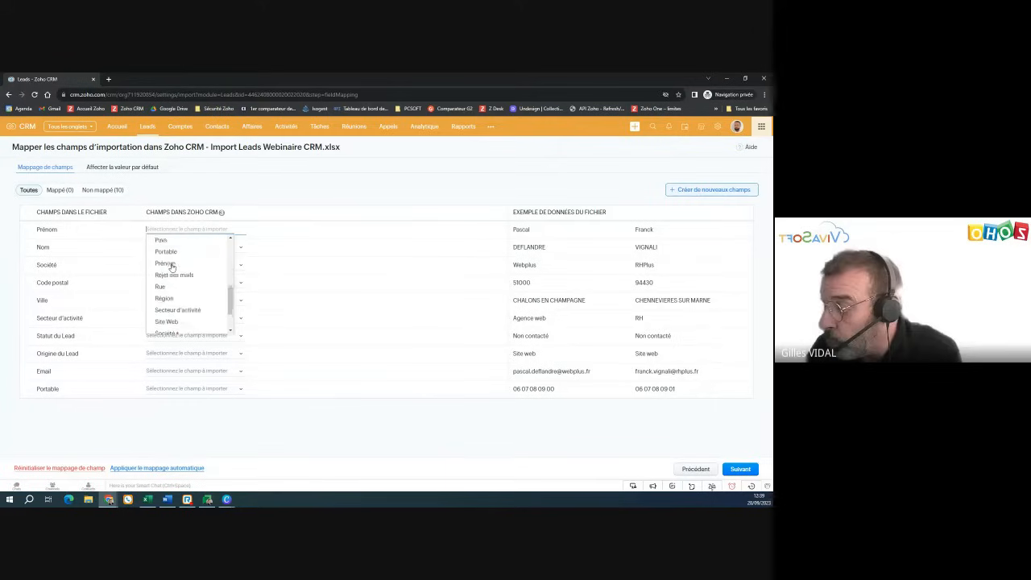
click(161, 254)
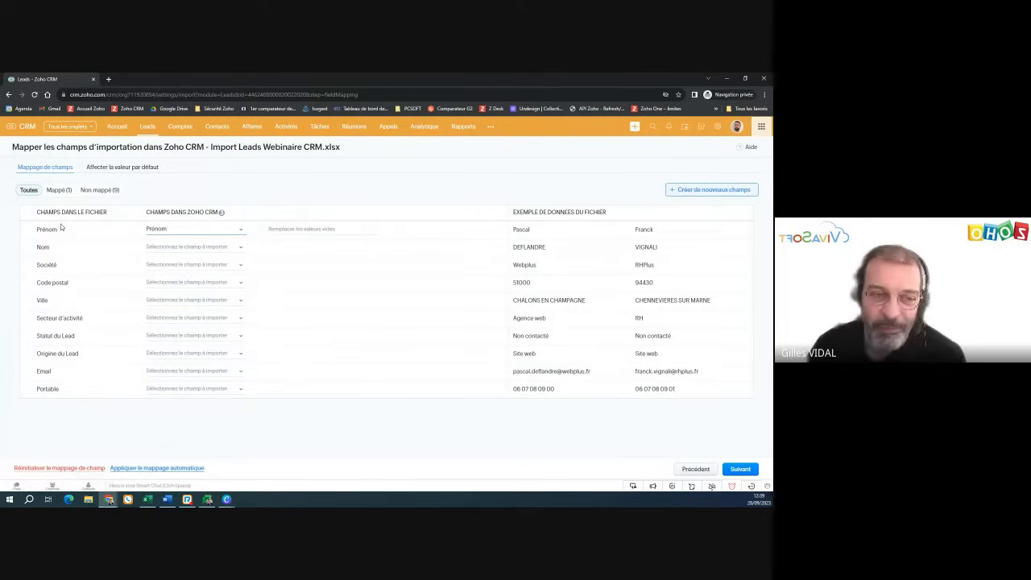
double_click(37, 231)
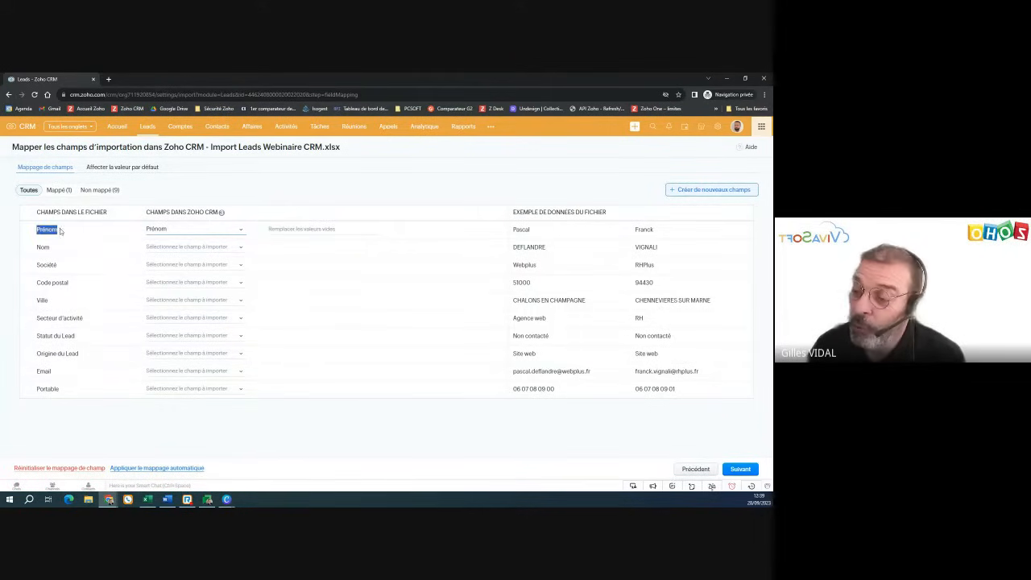
click(148, 468)
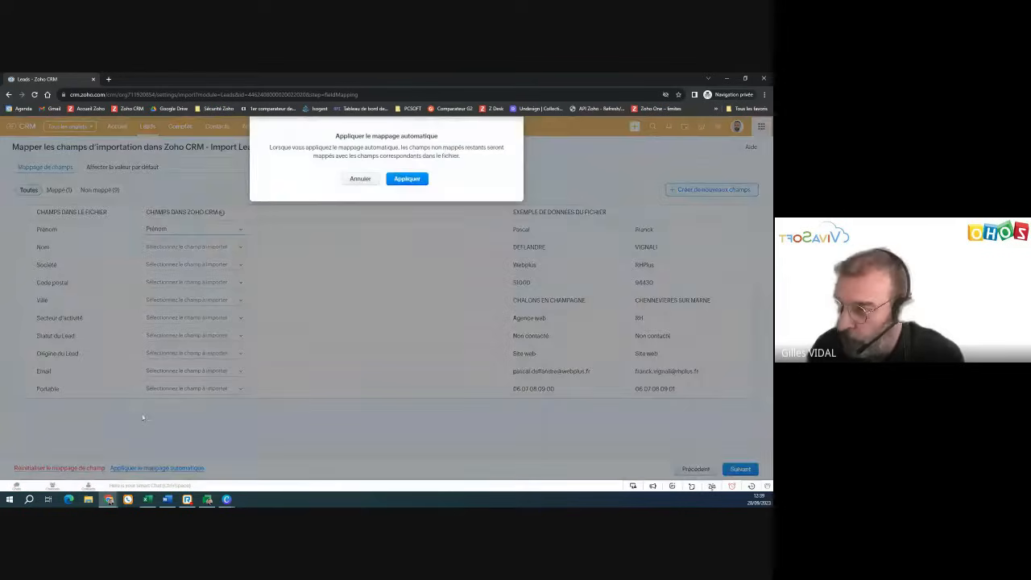
click(407, 178)
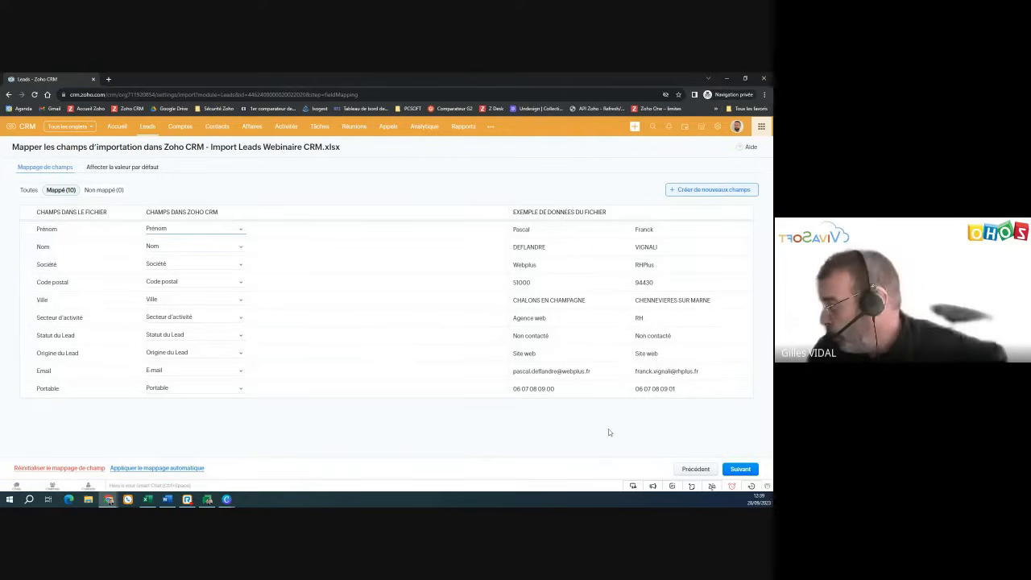
click(741, 468)
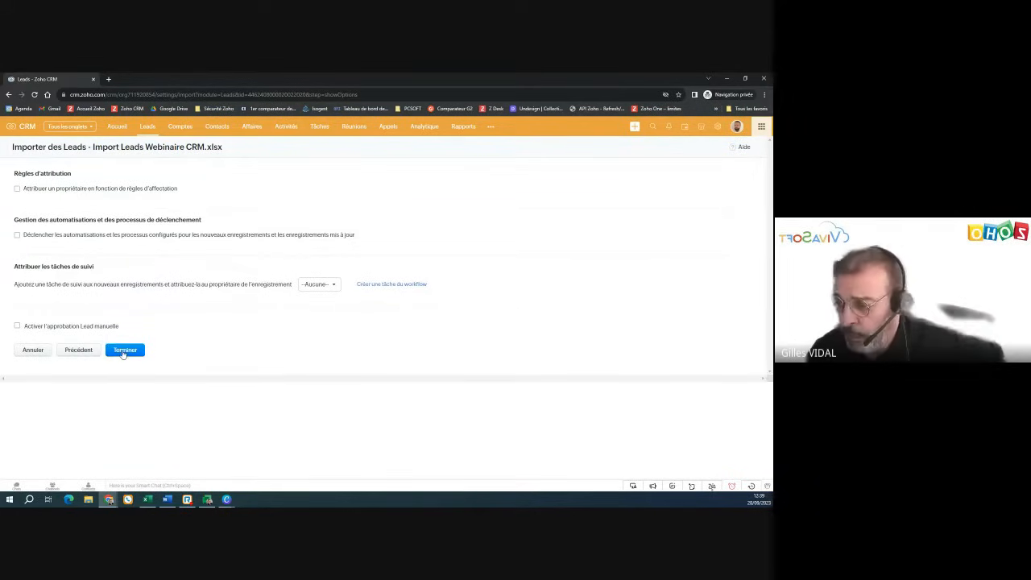
click(124, 350)
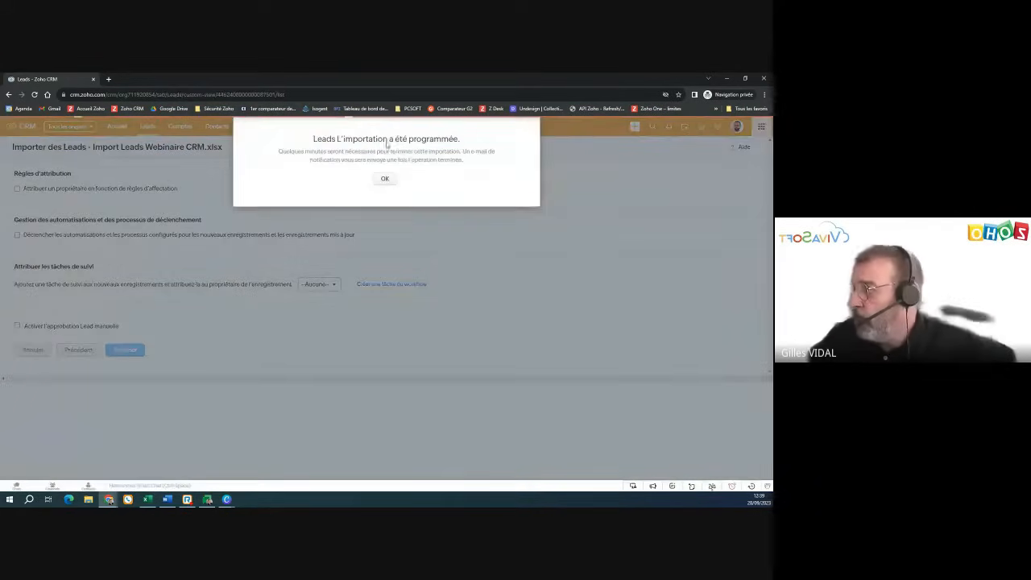
- Acknowledge the scheduled import, glance at the lead spreadsheet, then return to the Leads list
click(386, 178)
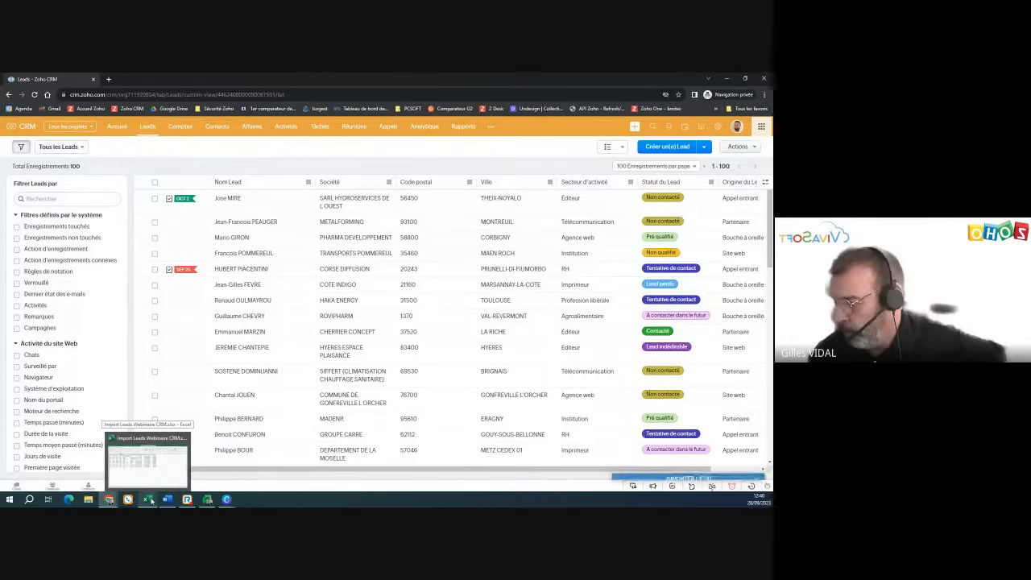
click(150, 500)
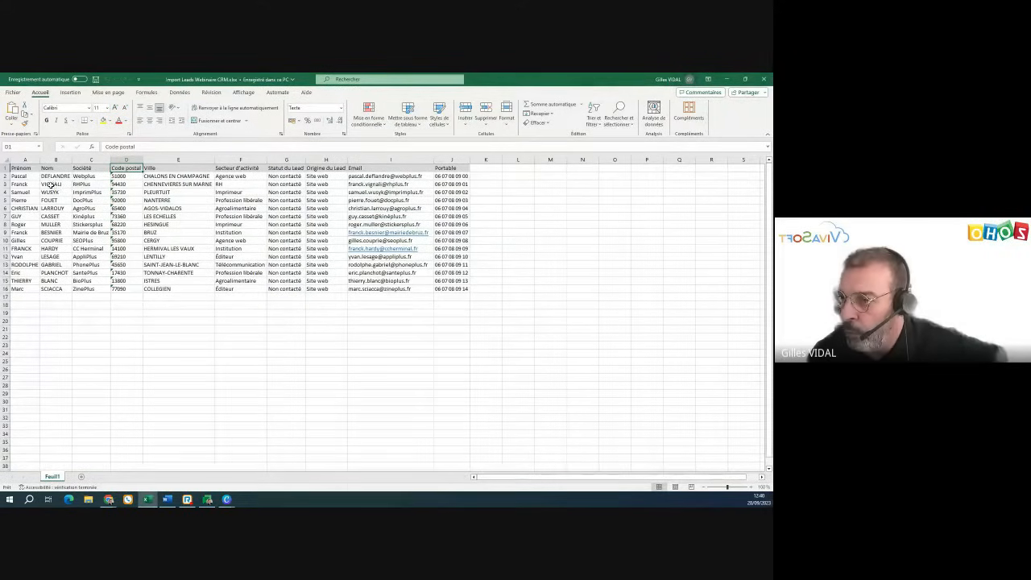
click(727, 79)
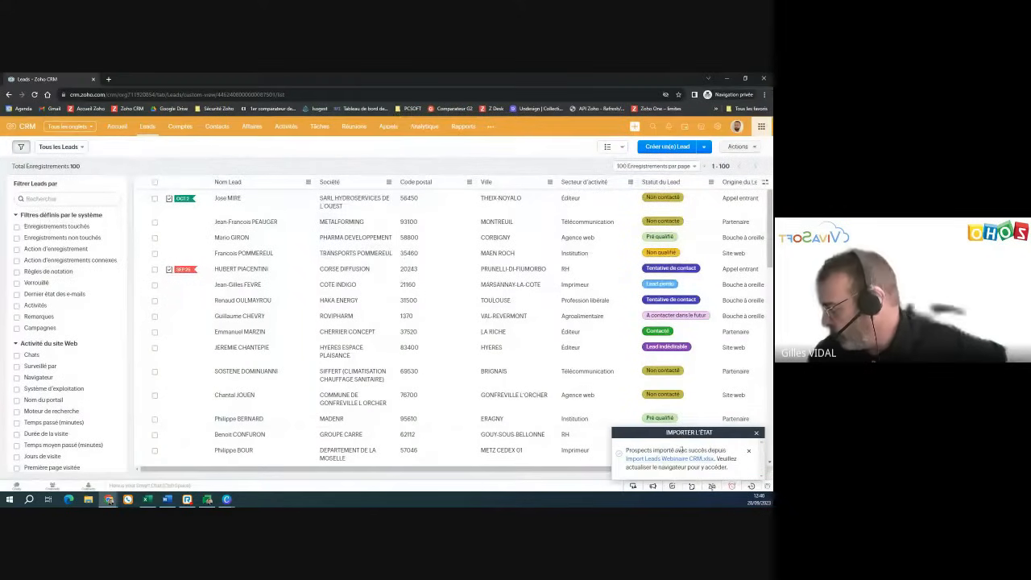
- Globally search for an imported lead's surname, find no match, and go back to the home page
click(758, 435)
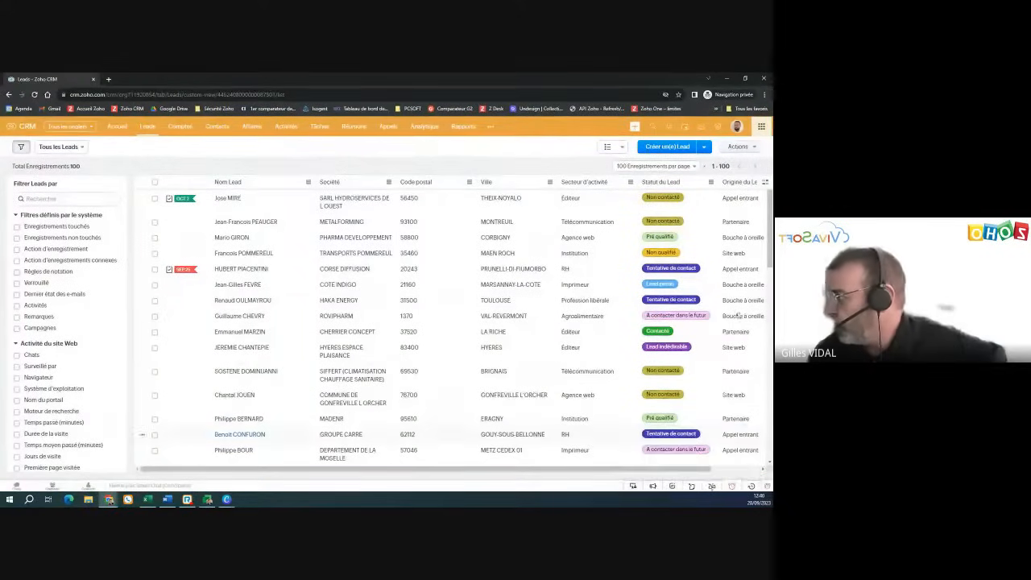
click(653, 127)
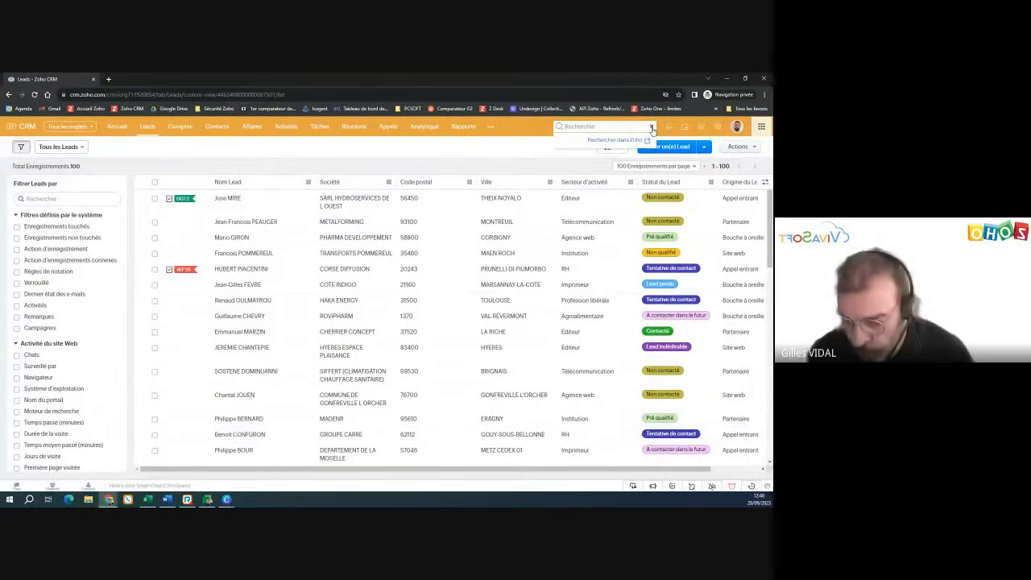
text(vigno)
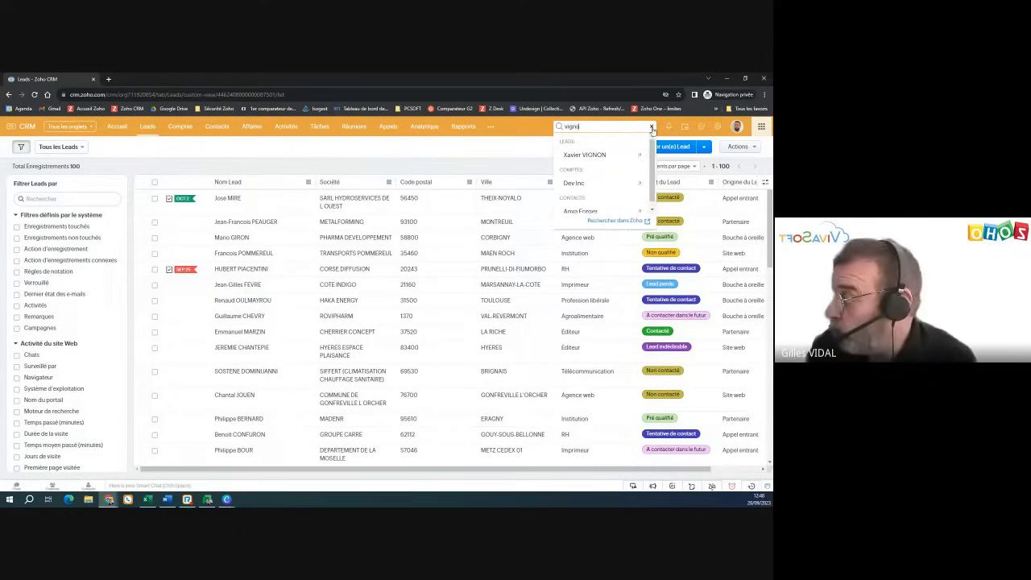
text(l)
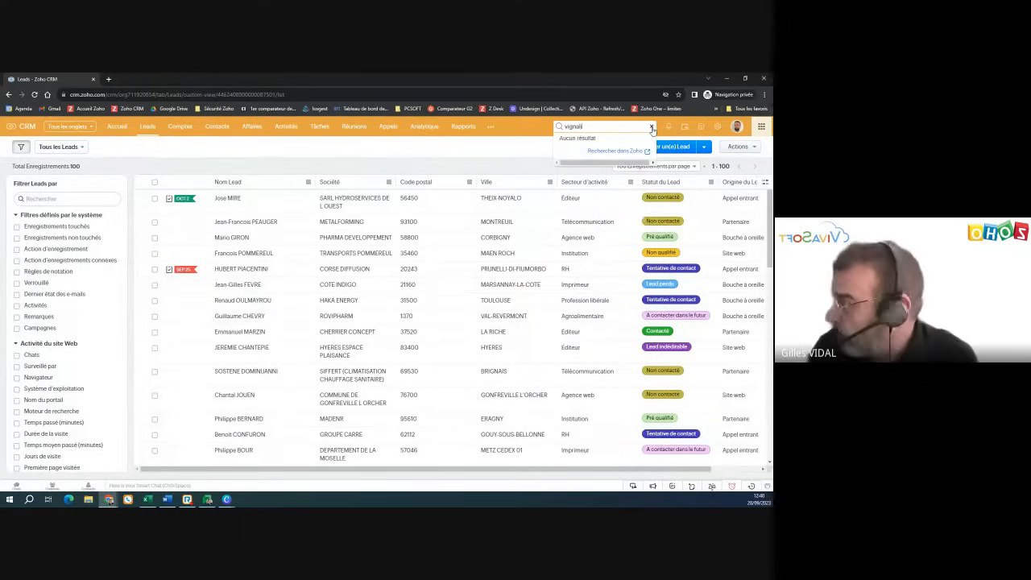
key(Return)
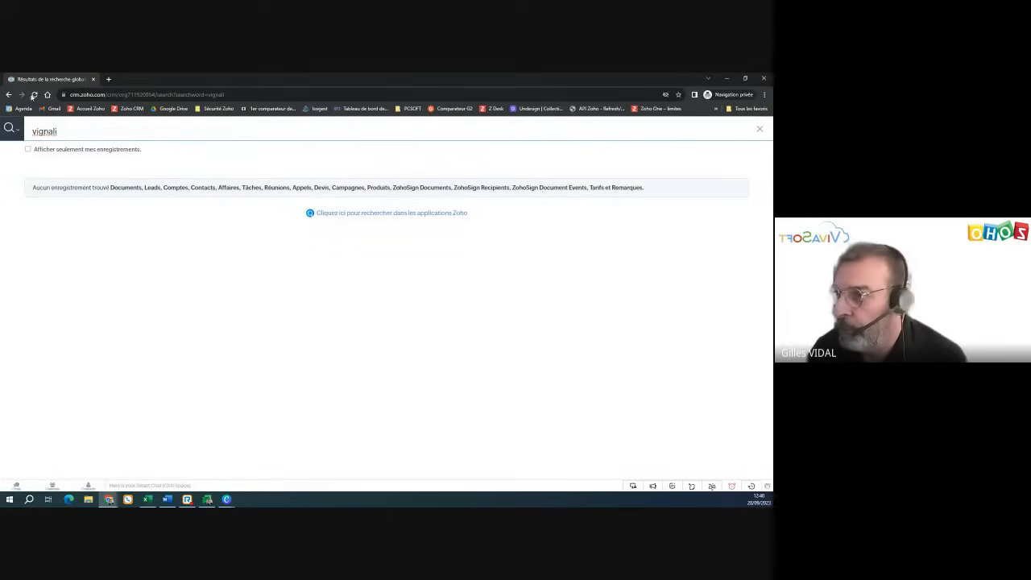
click(33, 95)
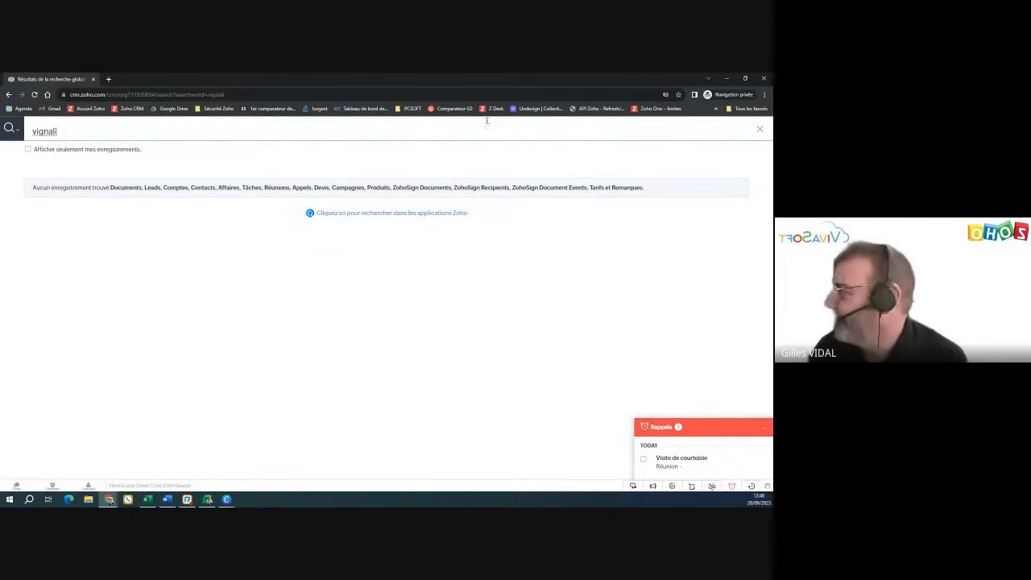
click(757, 134)
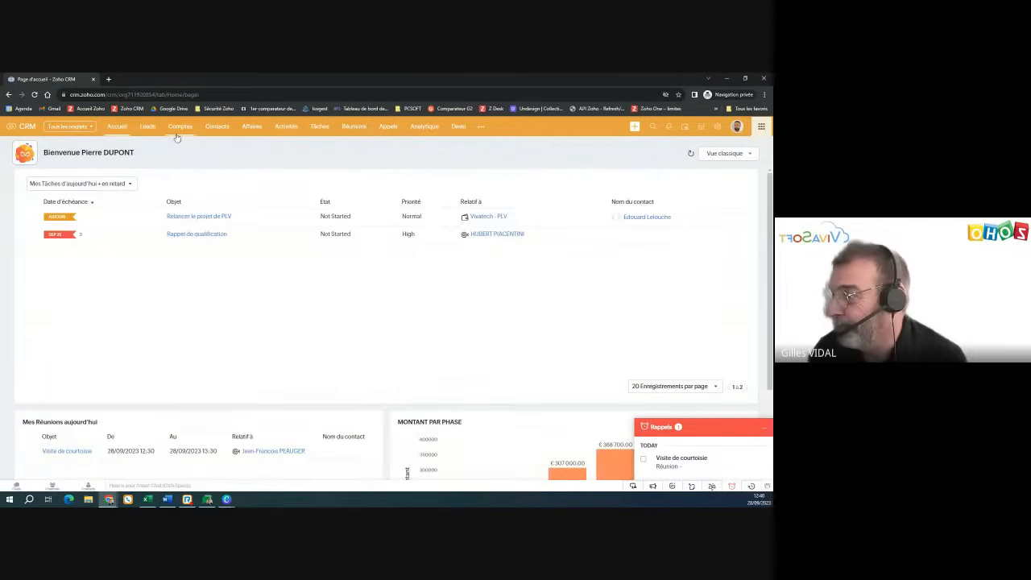
click(146, 127)
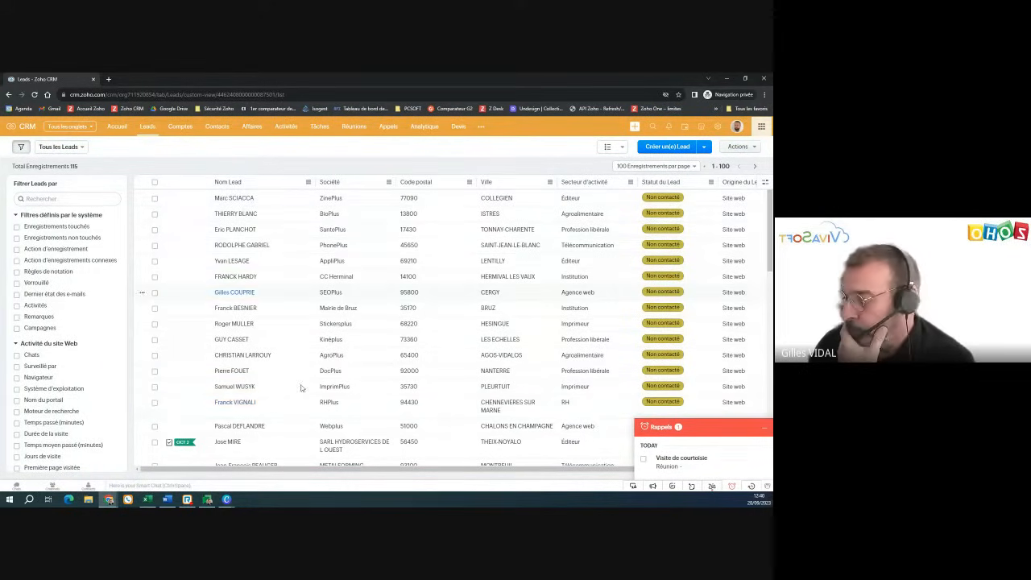
scroll(299, 414, down, 1)
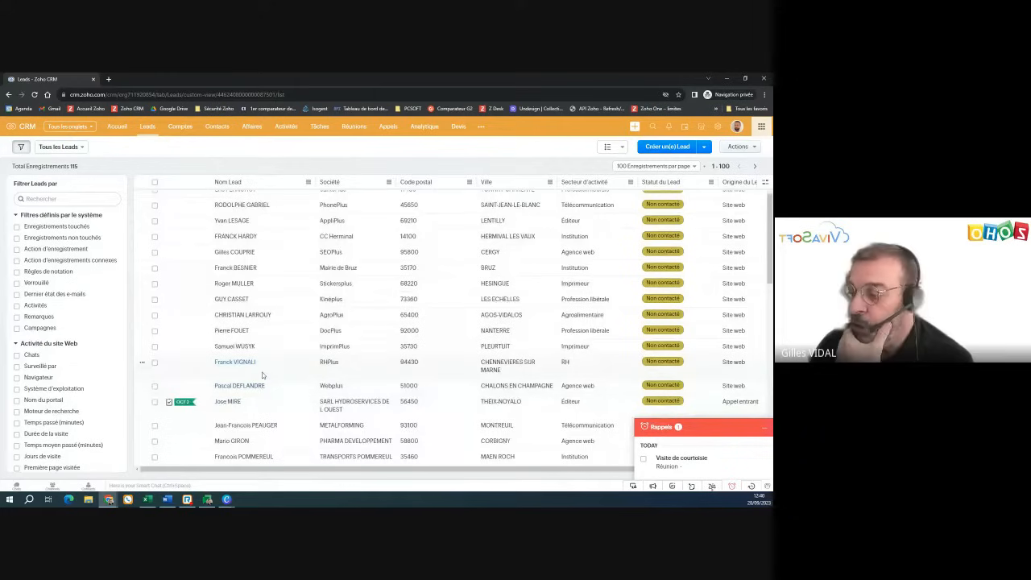
scroll(266, 355, up, 1)
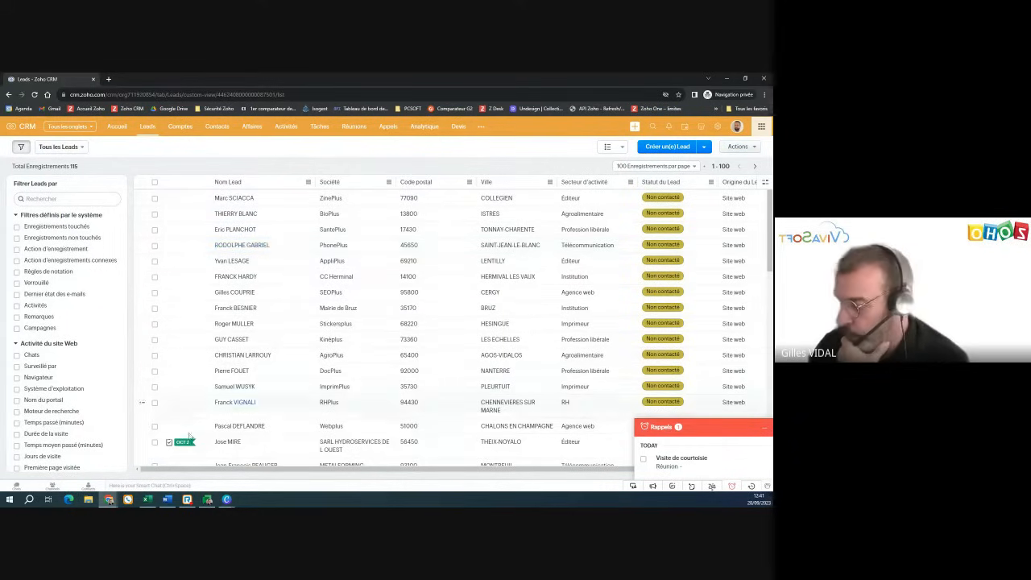
mouse_move(113, 503)
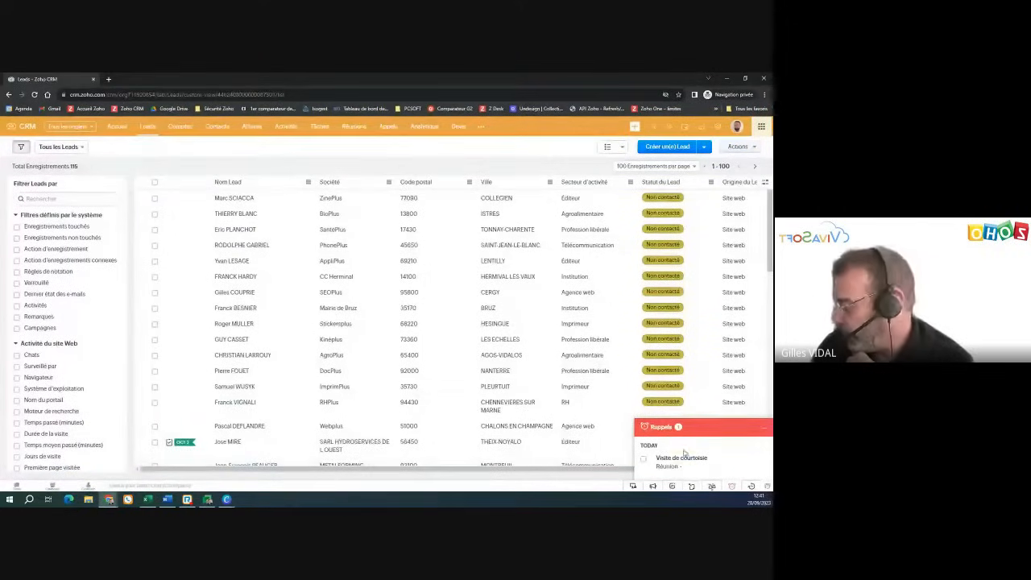
click(116, 126)
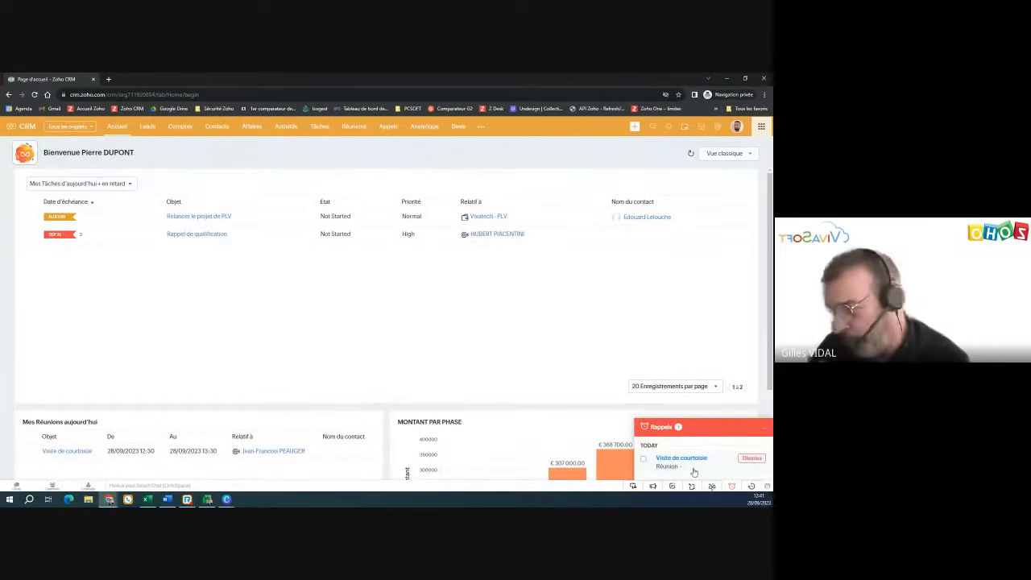
- Dismiss the courtesy-visit reminder and open the Leads list, now totalling 115 records
click(643, 458)
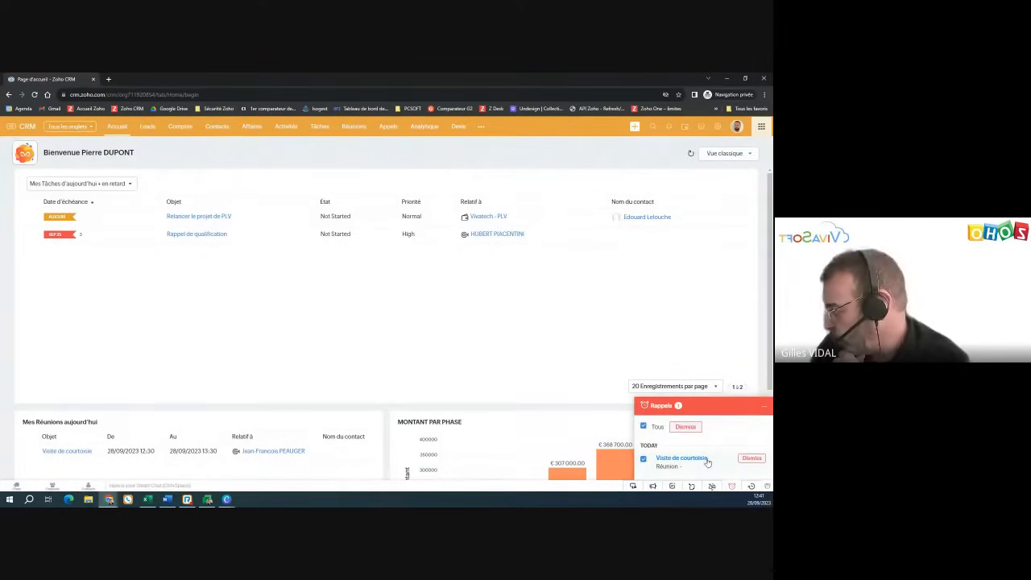
click(686, 426)
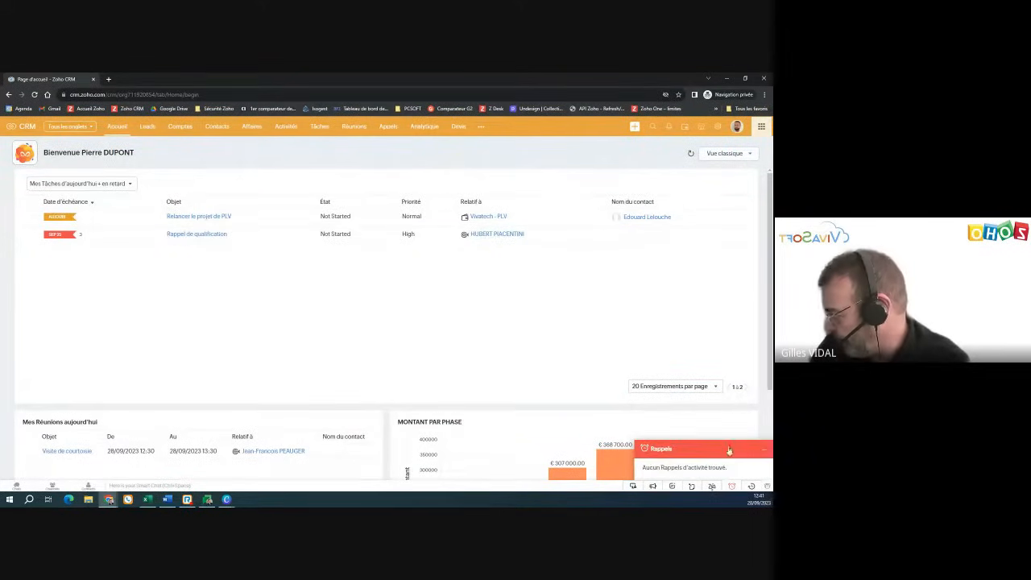
click(764, 450)
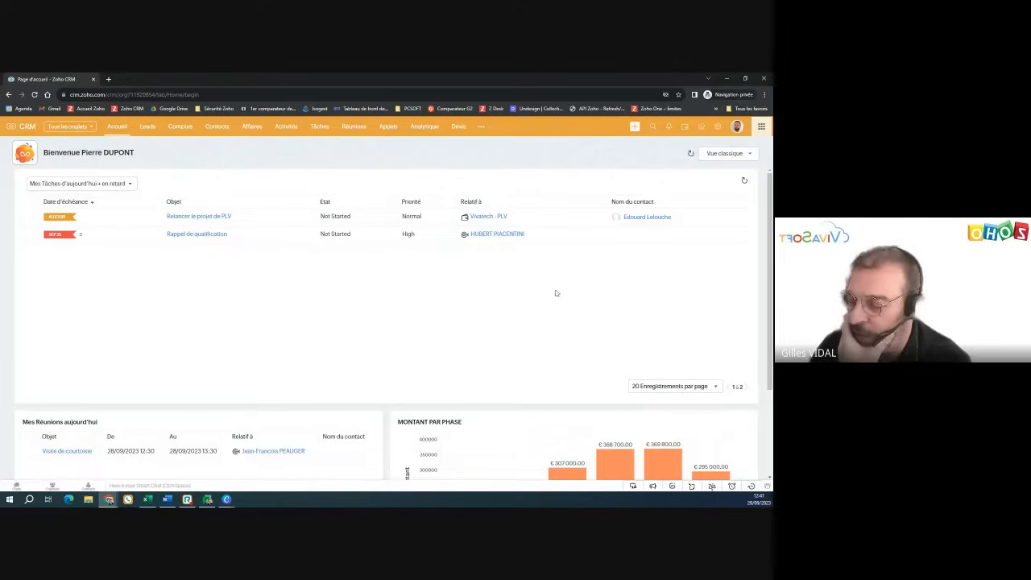
click(160, 130)
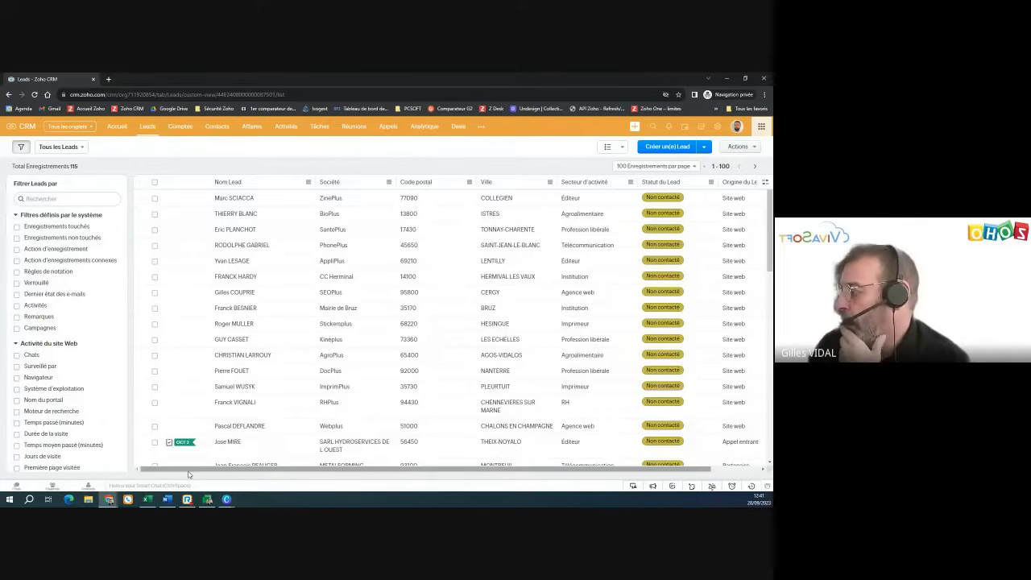
mouse_move(189, 474)
mouse_down()
mouse_move(272, 475)
mouse_move(177, 478)
mouse_up()
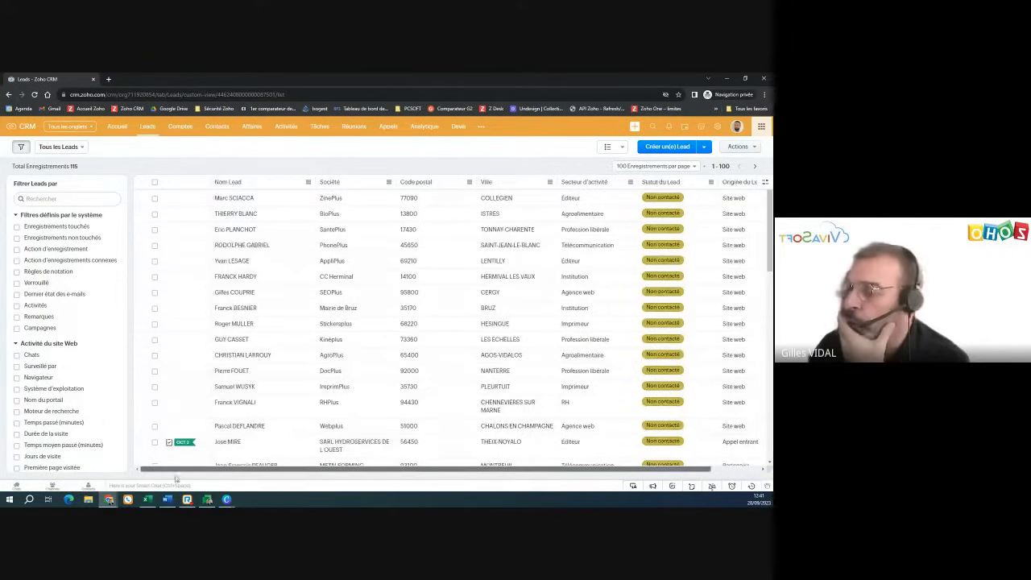
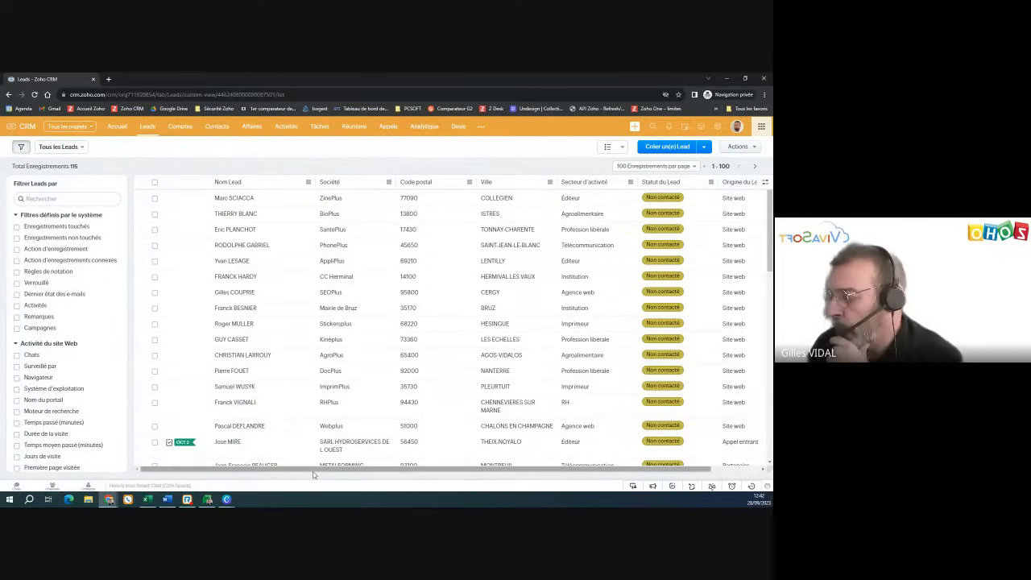
- Filter the leads by Secteur d'activité = Editeur, narrowing the list to 20 records
drag(311, 470, 194, 471)
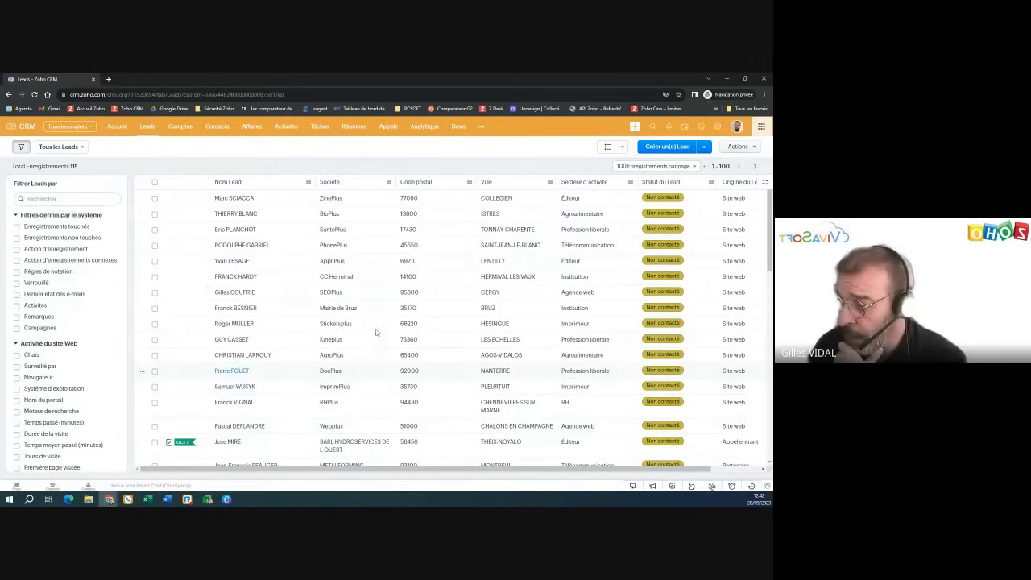
scroll(78, 387, down, 2)
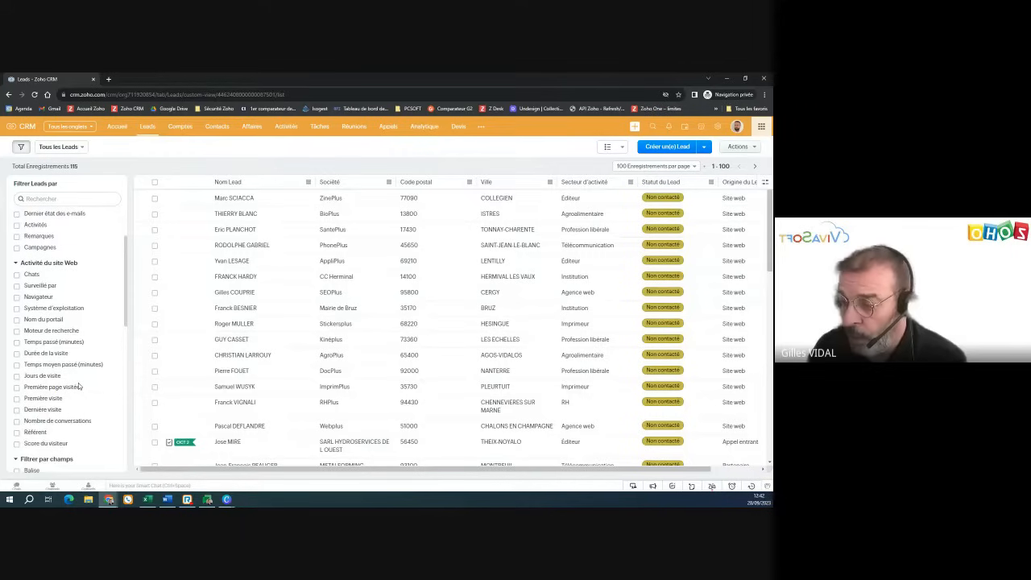
scroll(79, 387, down, 5)
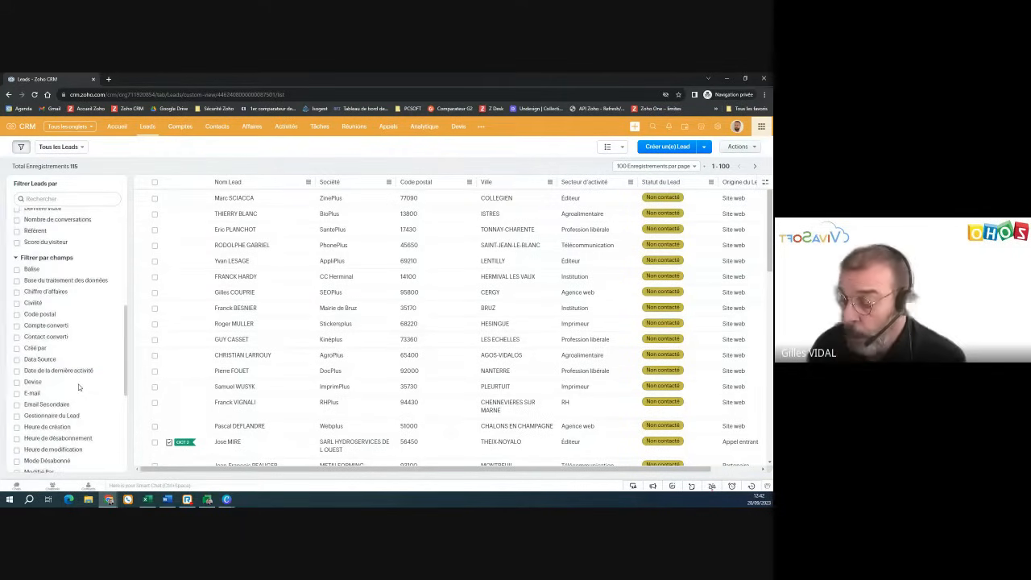
scroll(79, 387, down, 5)
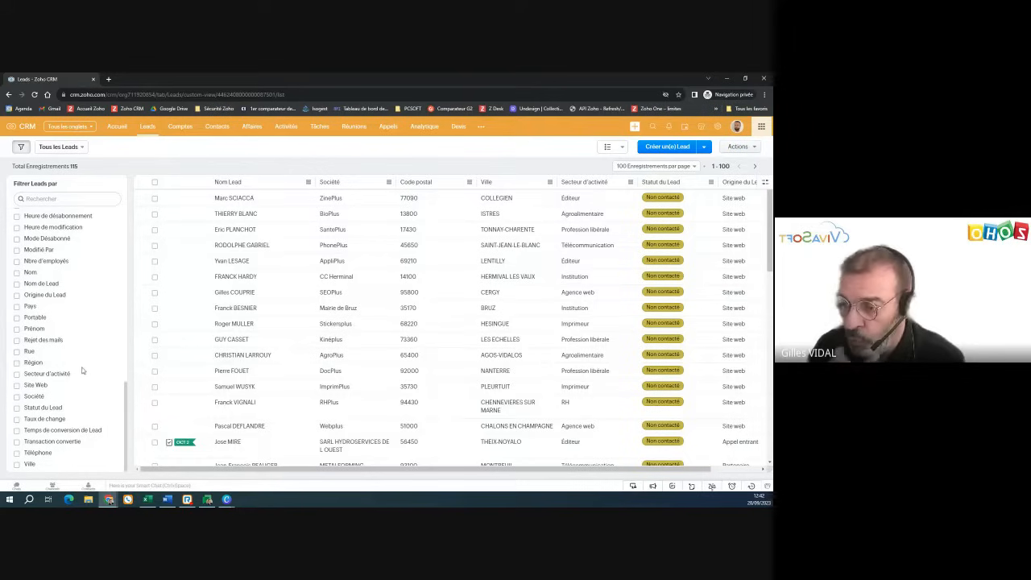
click(62, 376)
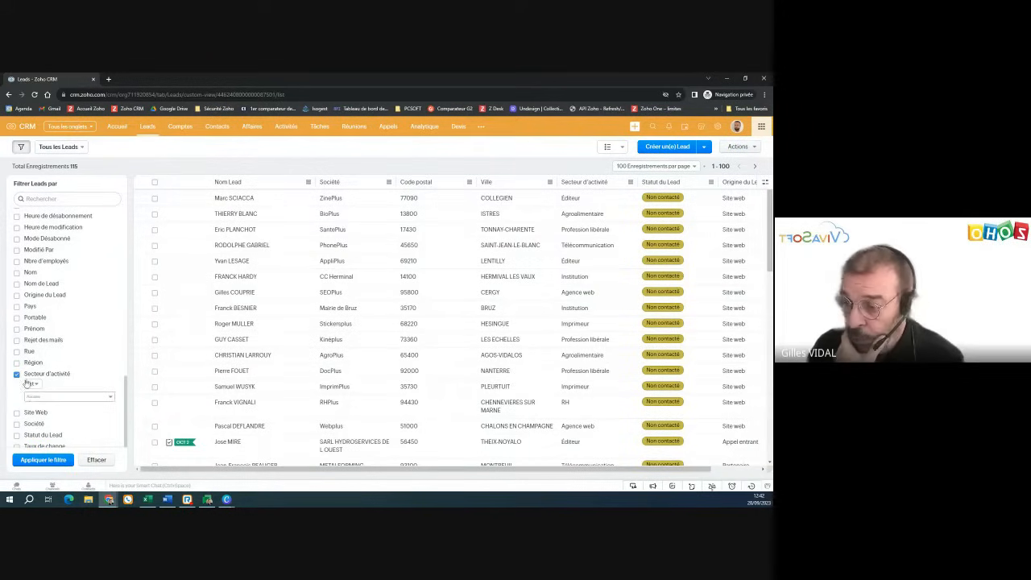
click(59, 396)
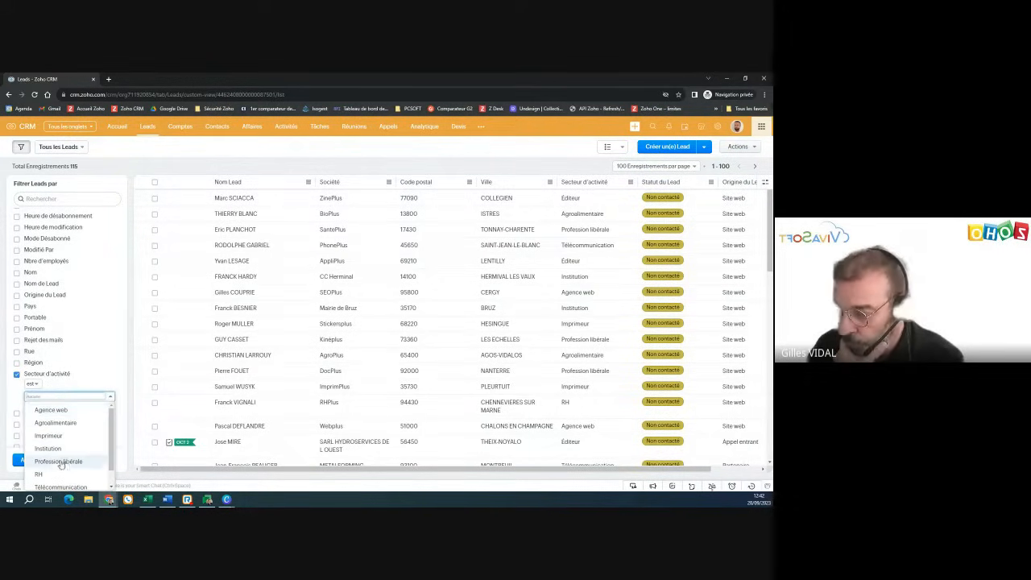
scroll(61, 465, down, 1)
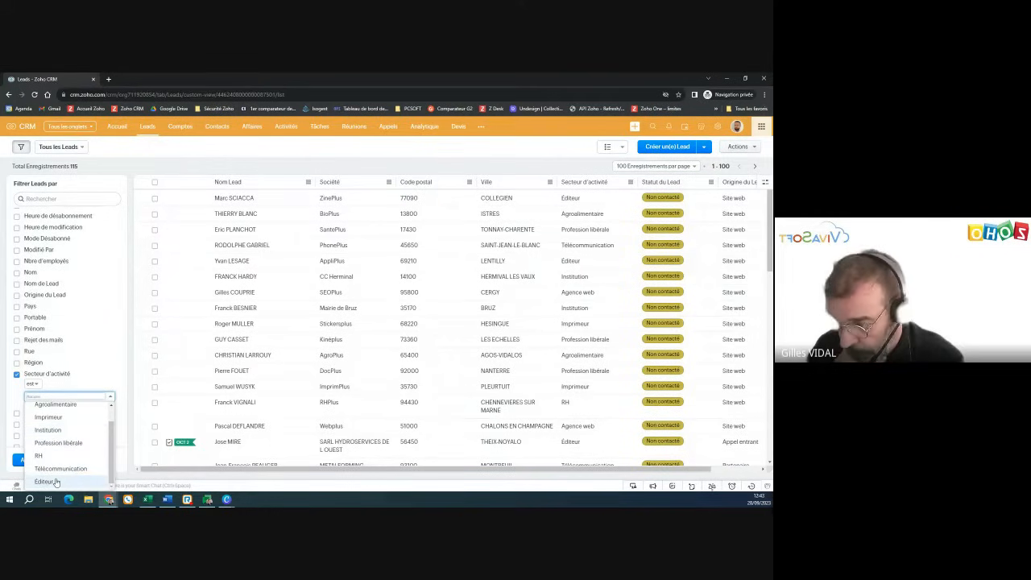
click(55, 481)
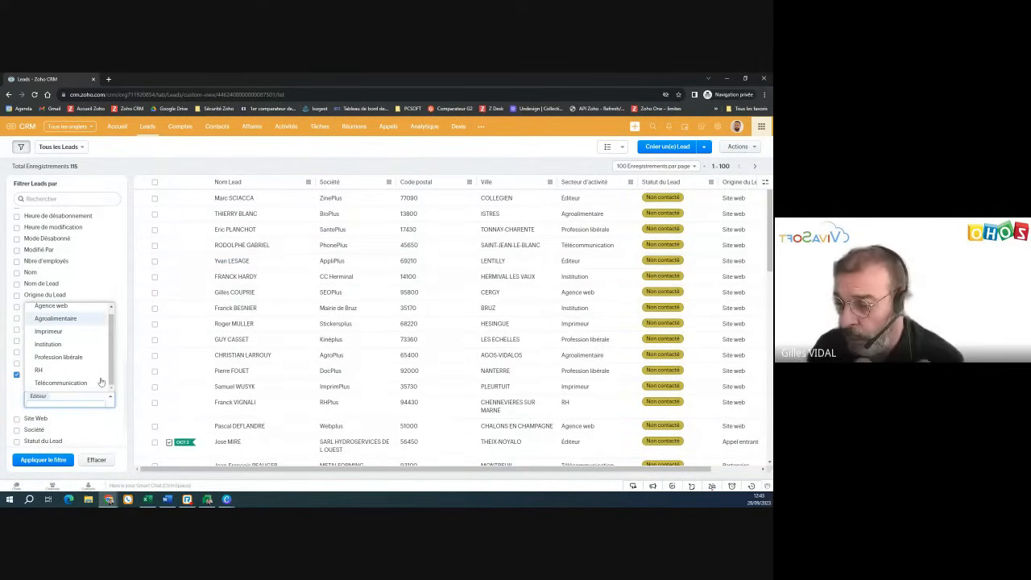
click(51, 466)
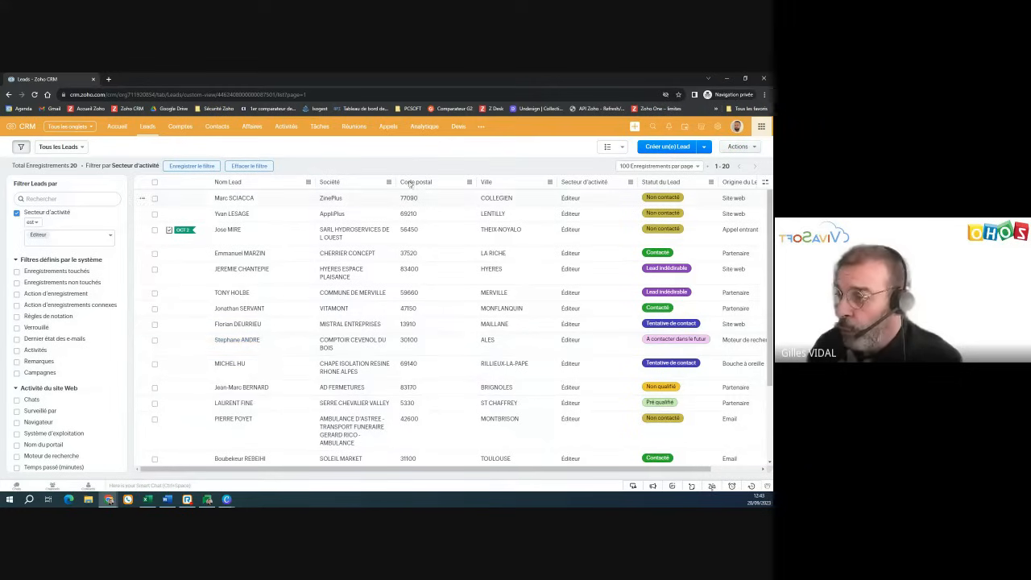
click(155, 184)
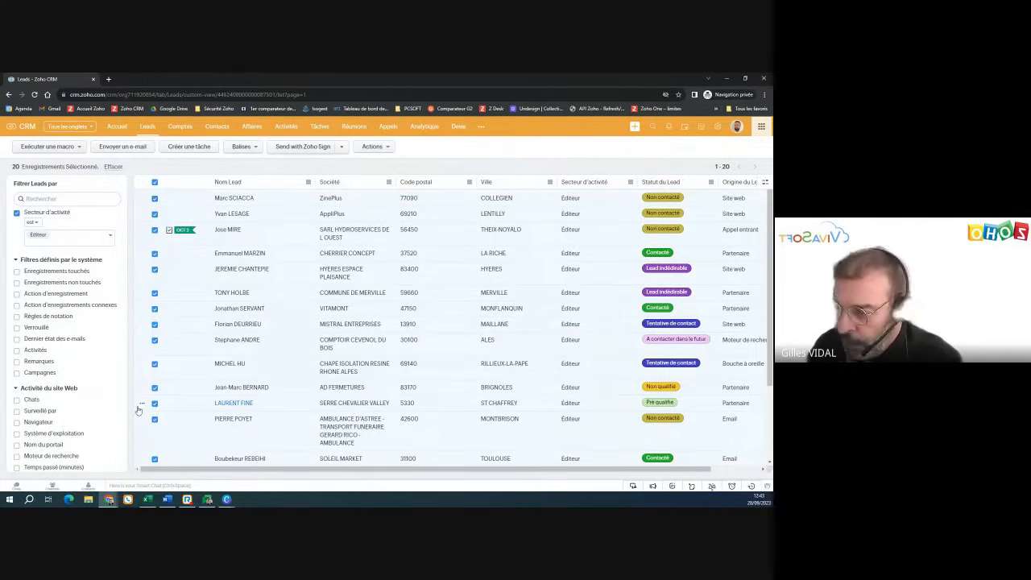
click(129, 148)
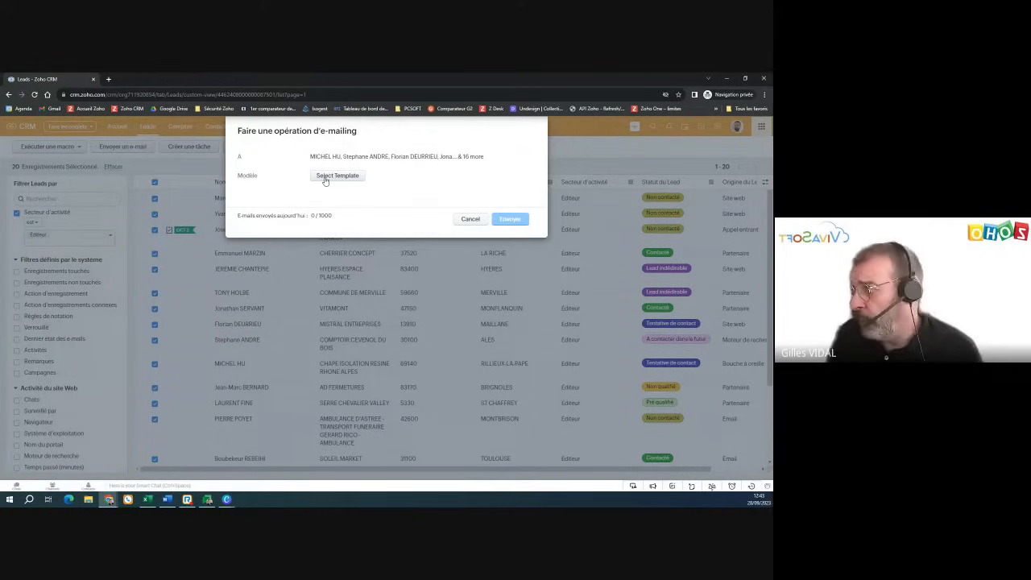
click(471, 219)
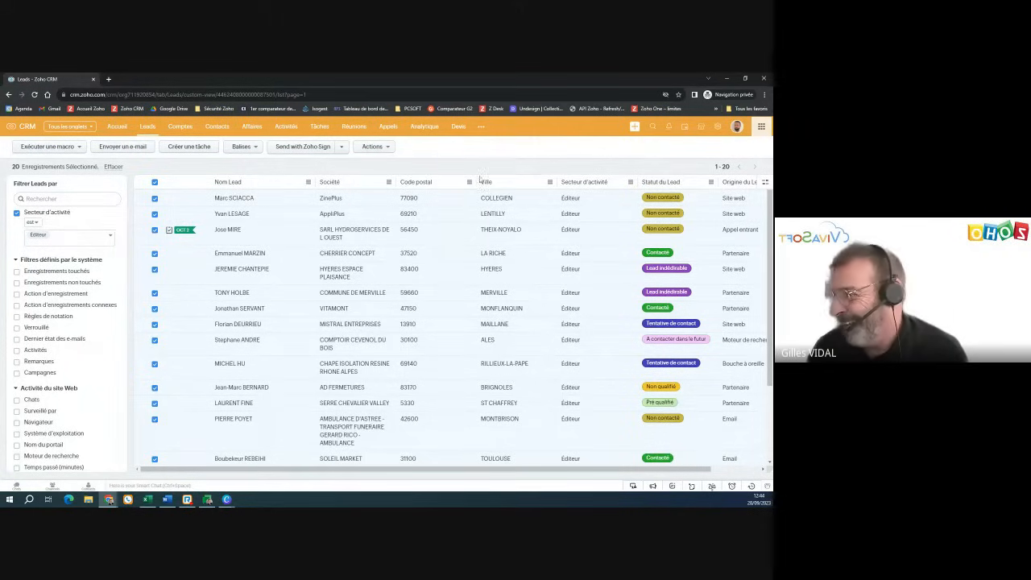
click(154, 184)
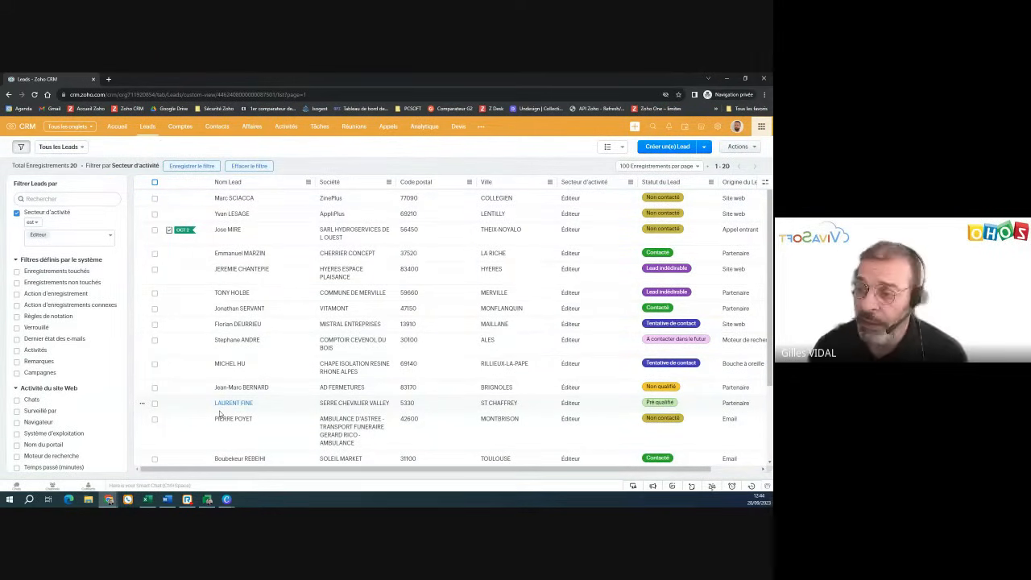
- Clear the sector filter and start a custom view 'Toulouse' where Code postal starts with 31
click(17, 214)
click(96, 464)
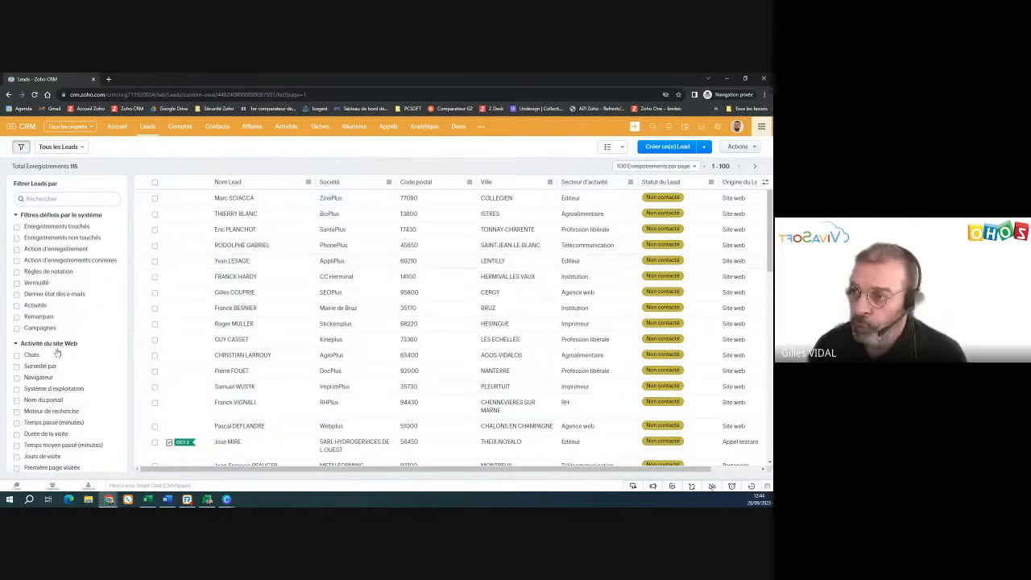
click(84, 149)
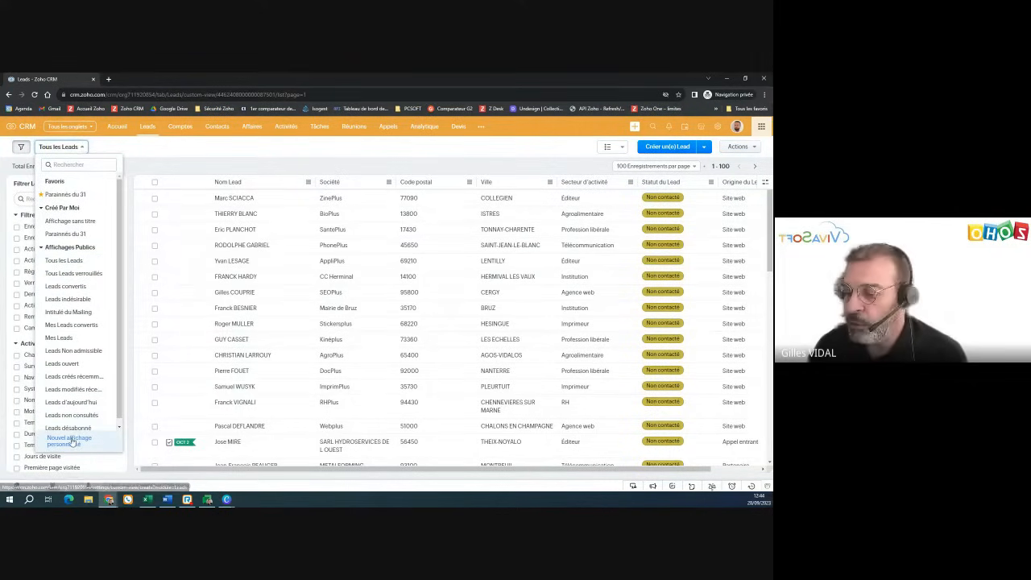
click(71, 442)
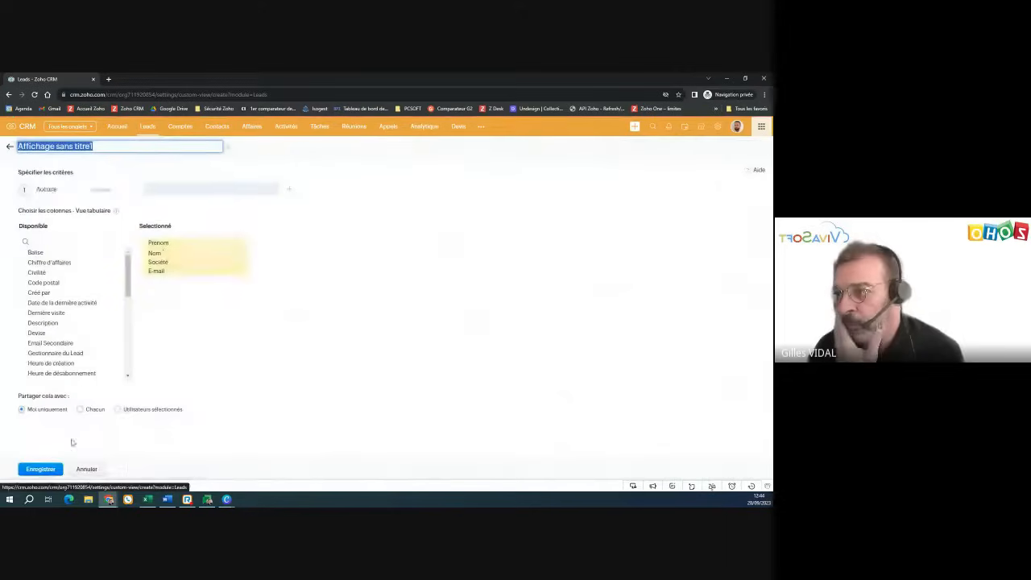
text(T)
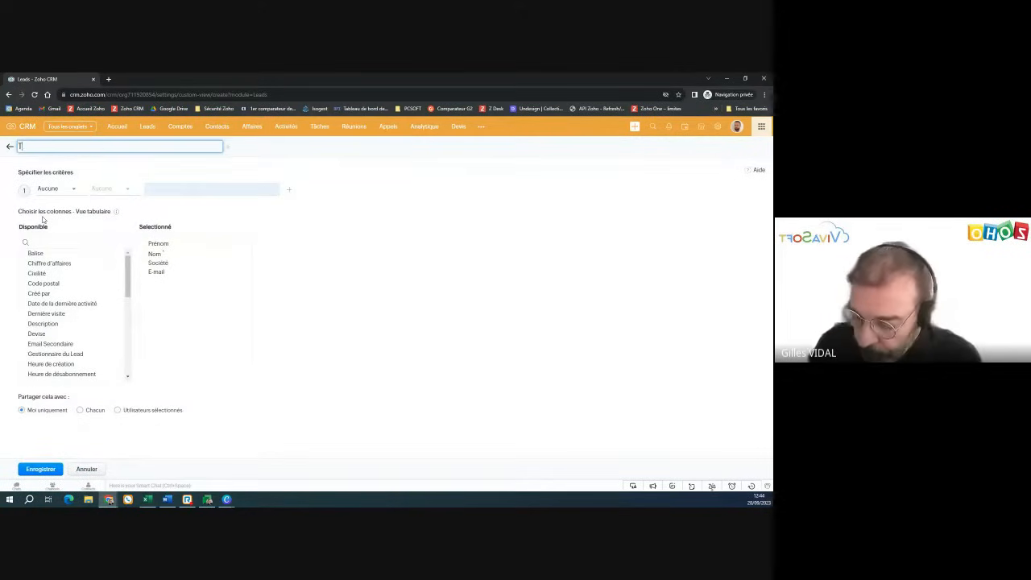
text(oulouse)
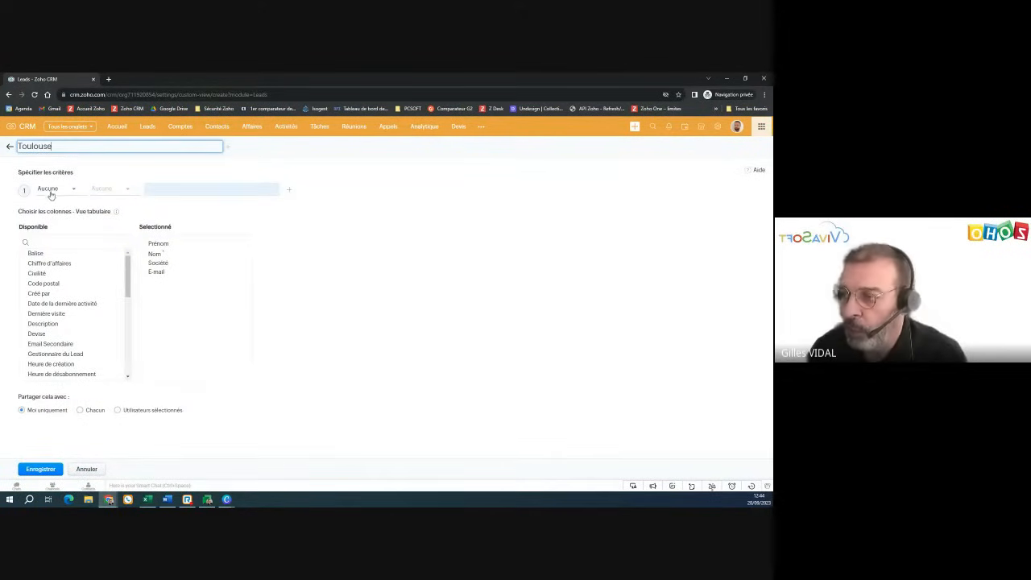
click(50, 194)
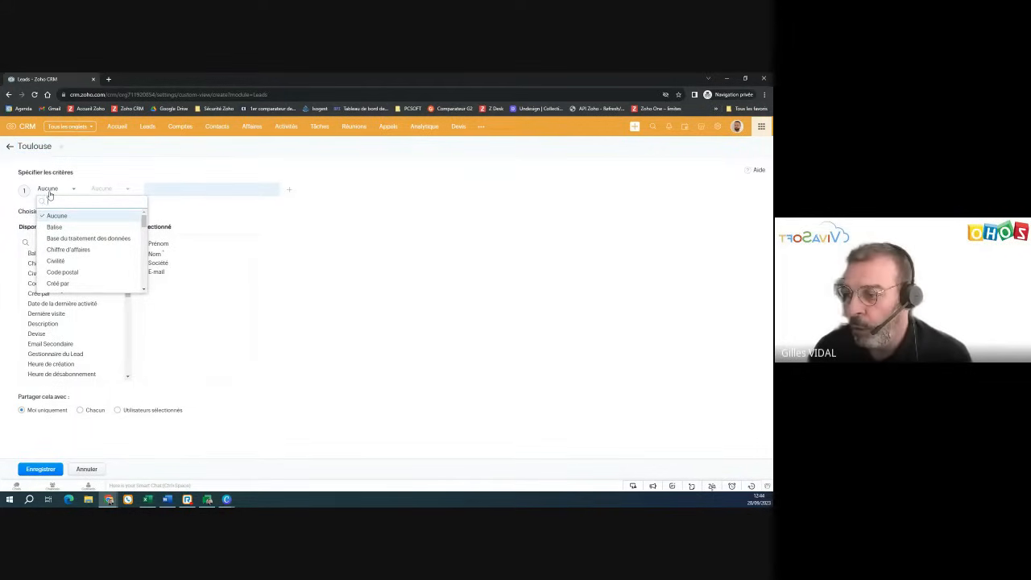
click(63, 272)
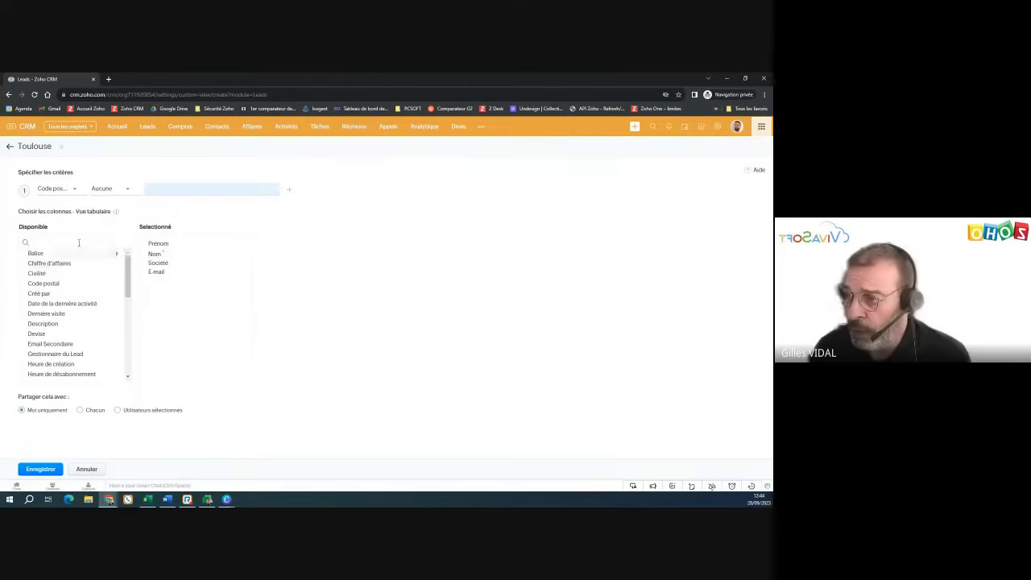
click(100, 194)
click(121, 259)
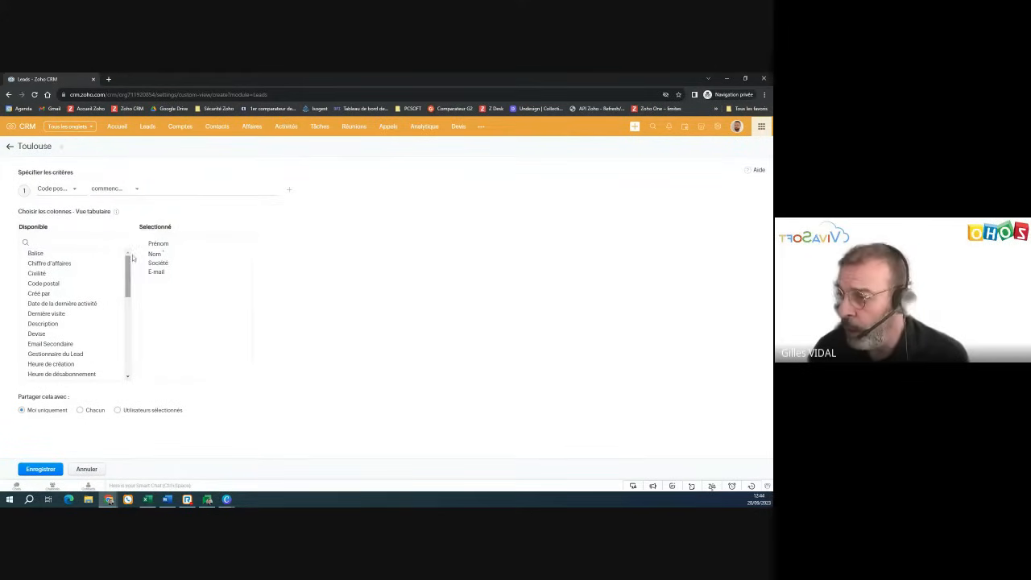
click(159, 191)
text(31)
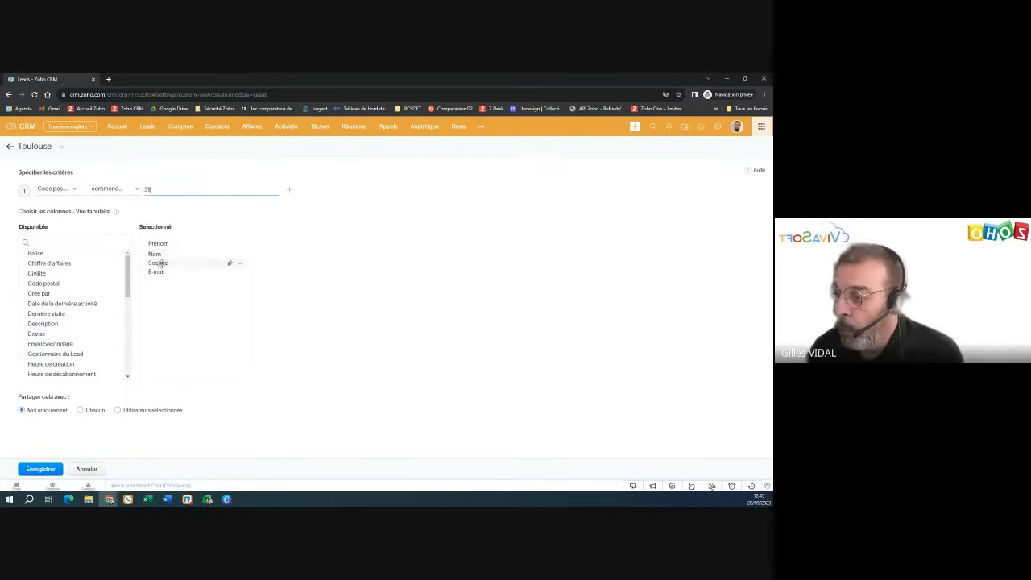
- Move Société to the top, drop E-mail, and add Code postal, Ville and Téléphone columns
mouse_move(159, 263)
mouse_down()
mouse_move(161, 239)
mouse_move(156, 271)
mouse_move(158, 263)
mouse_up()
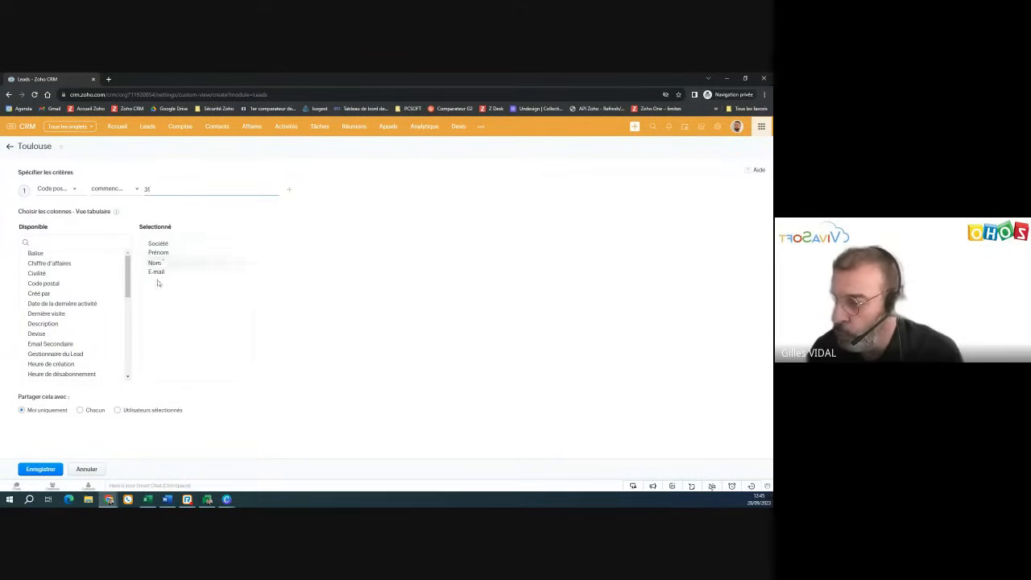
click(243, 272)
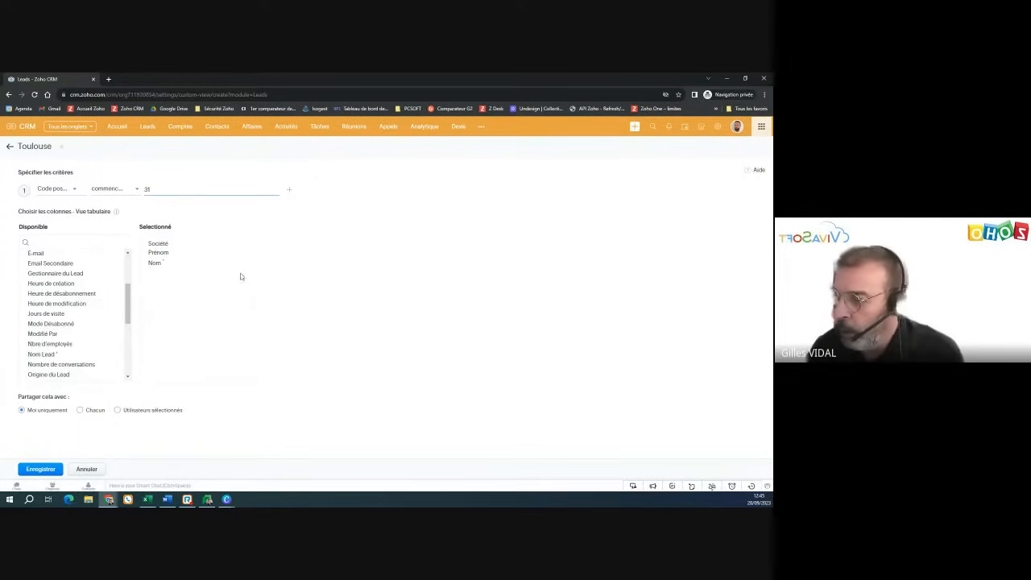
scroll(95, 323, up, 2)
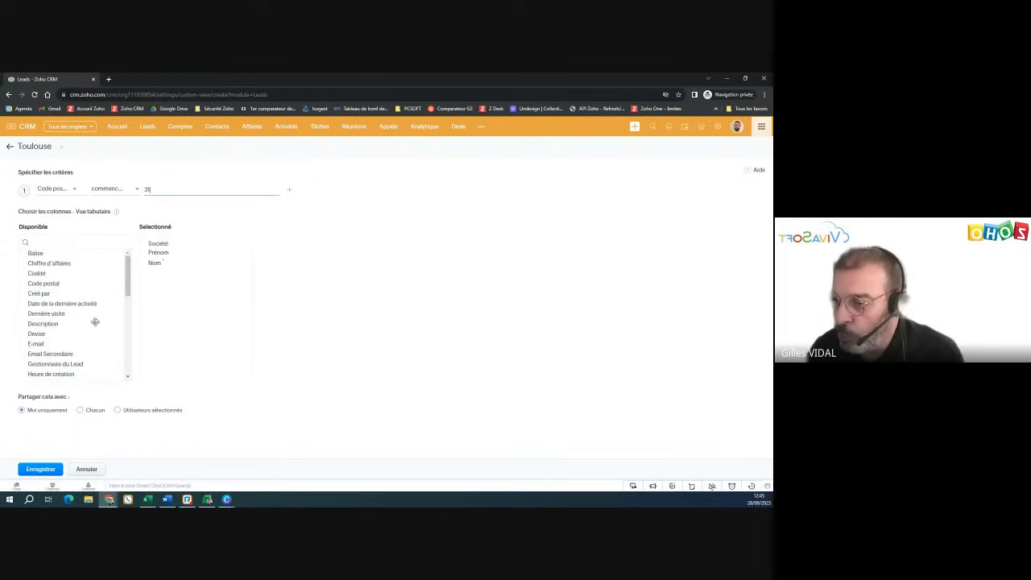
drag(64, 284, 182, 274)
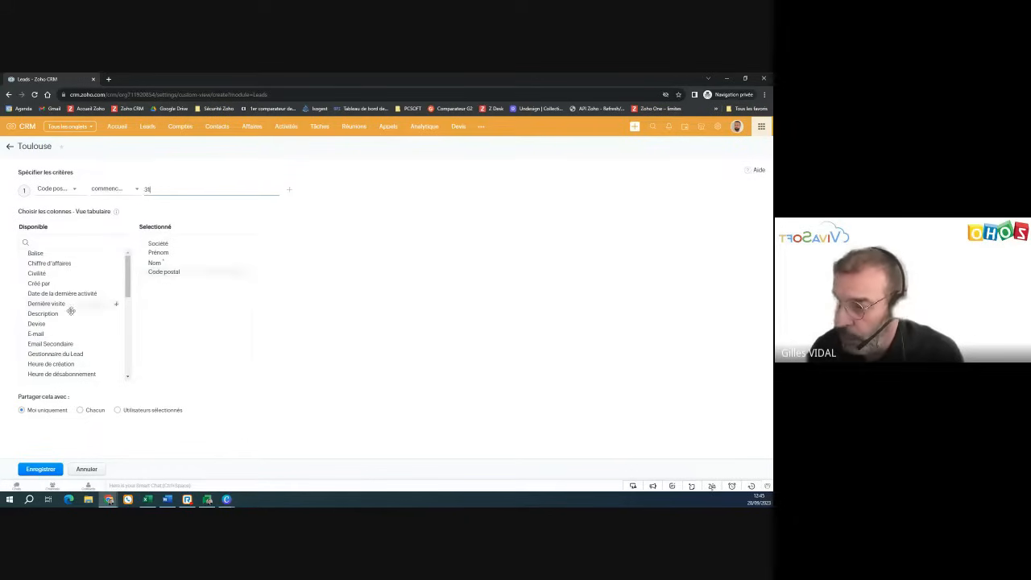
scroll(71, 311, down, 5)
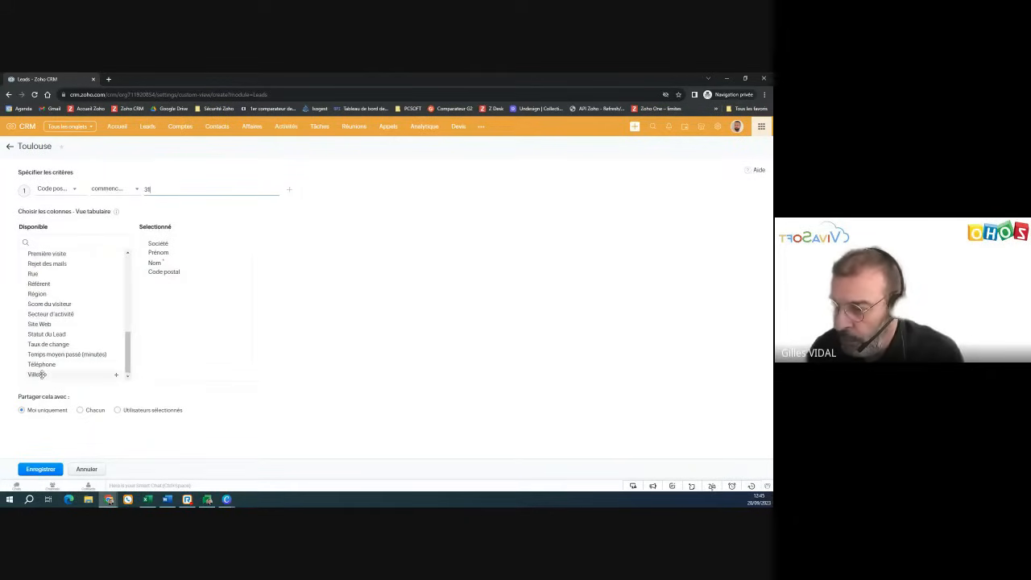
drag(38, 375, 166, 283)
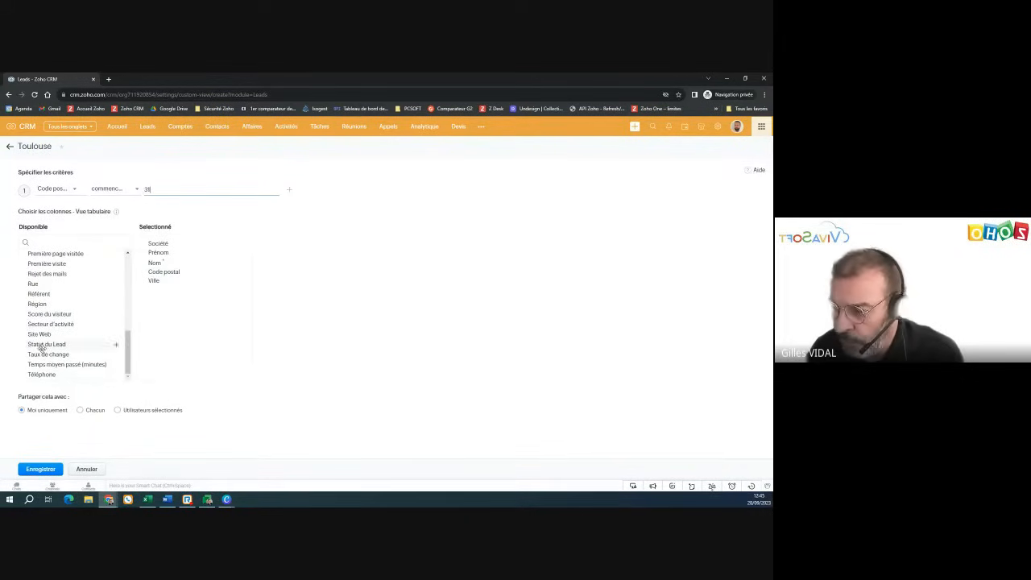
drag(41, 375, 161, 291)
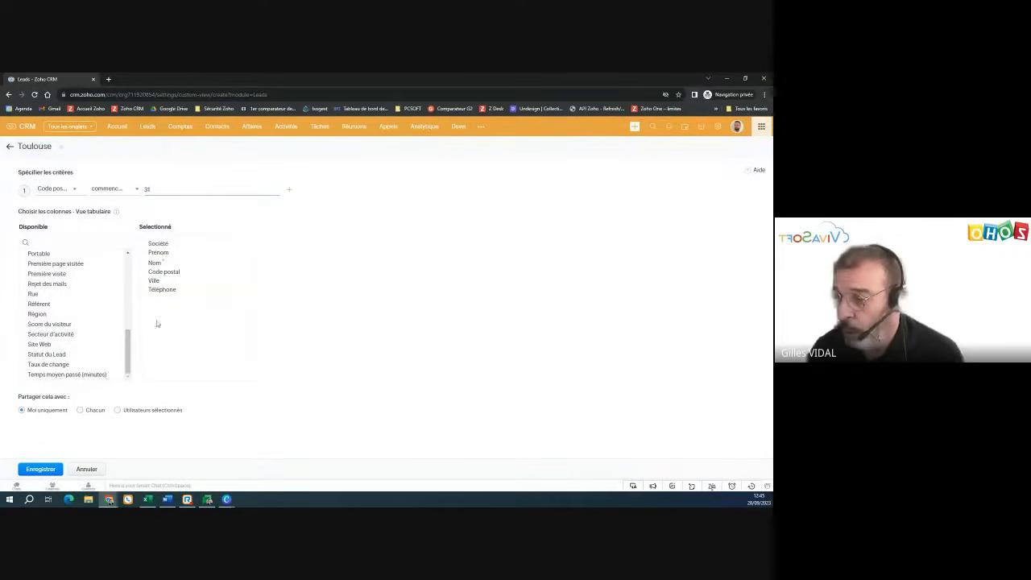
click(40, 469)
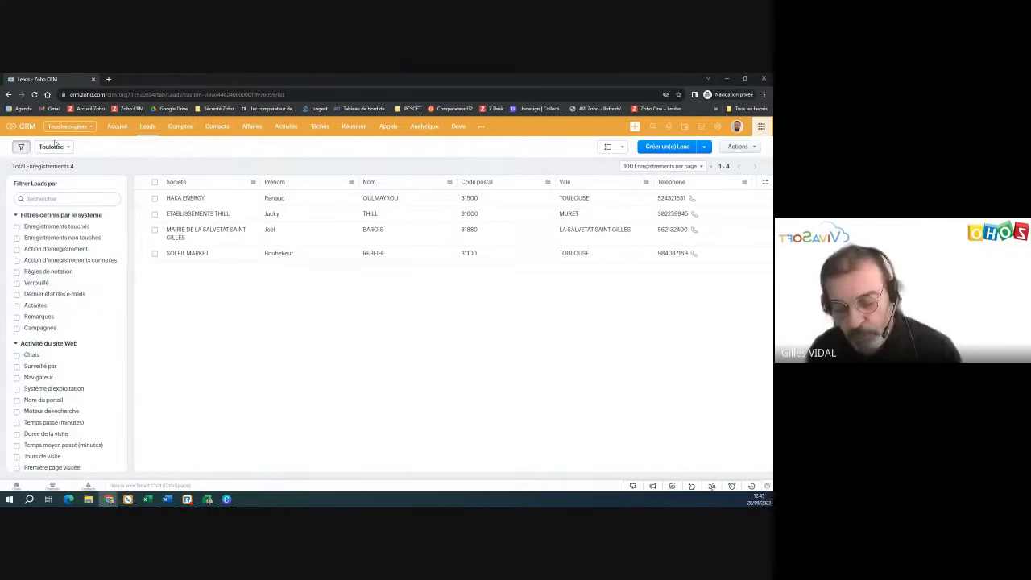
click(54, 146)
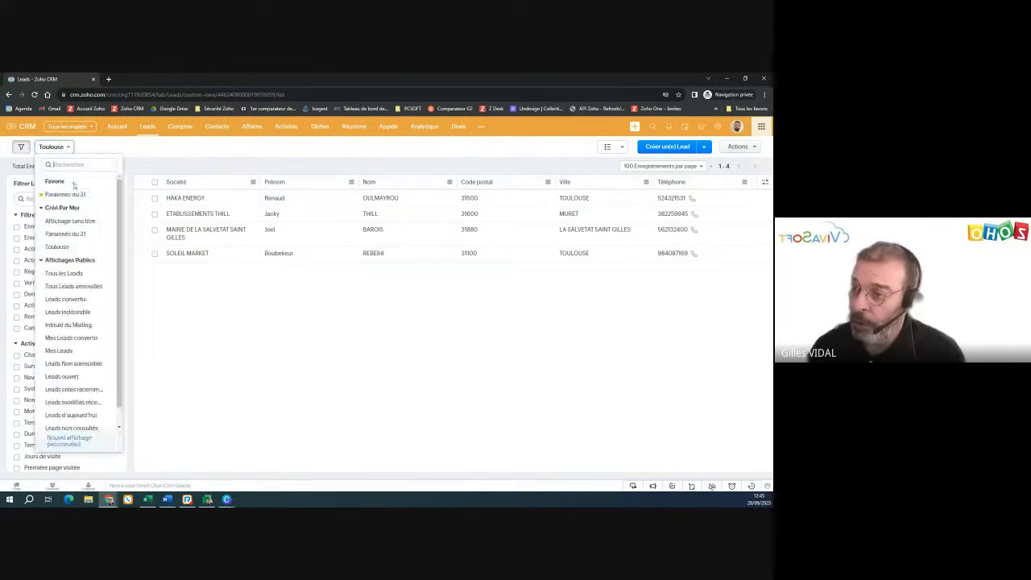
click(112, 142)
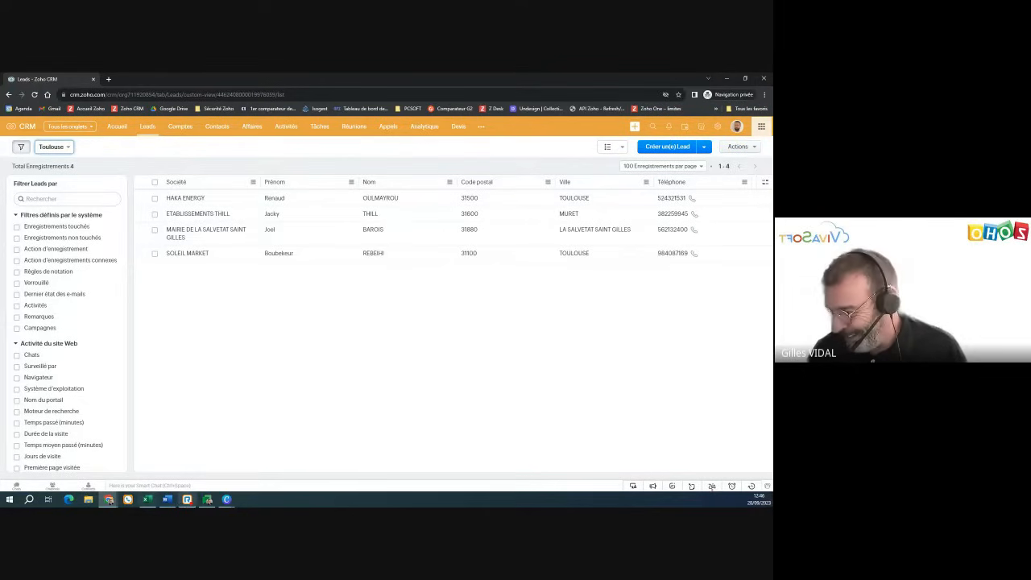
mouse_move(106, 503)
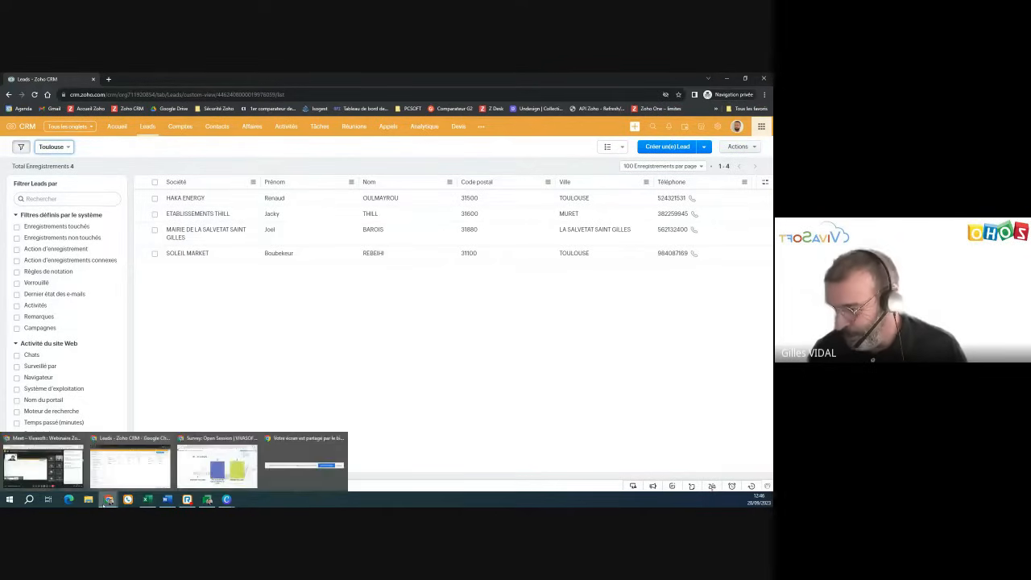
- Bring up the survey session window and show the second session's 'Je souhaite' results
click(181, 475)
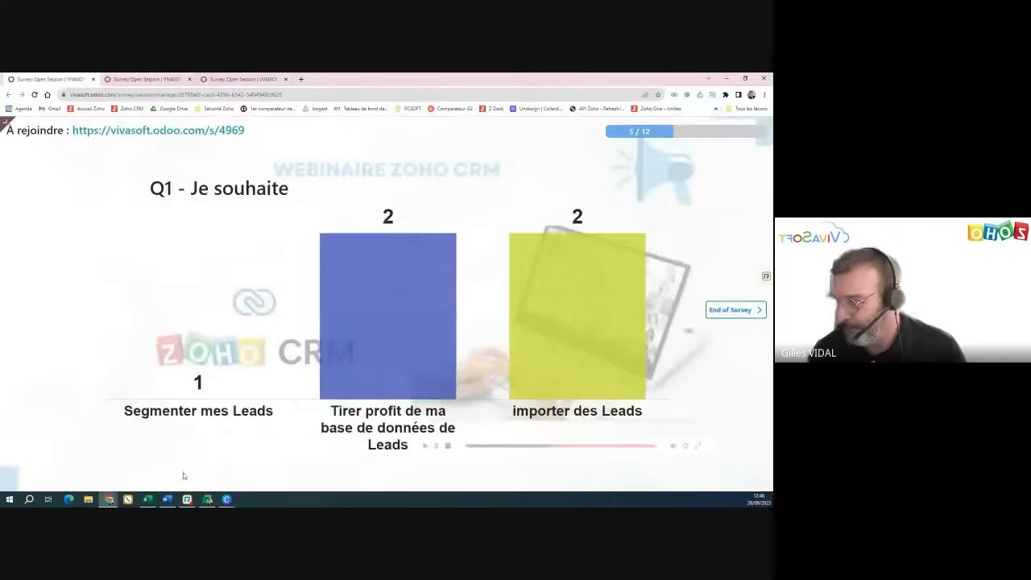
click(147, 79)
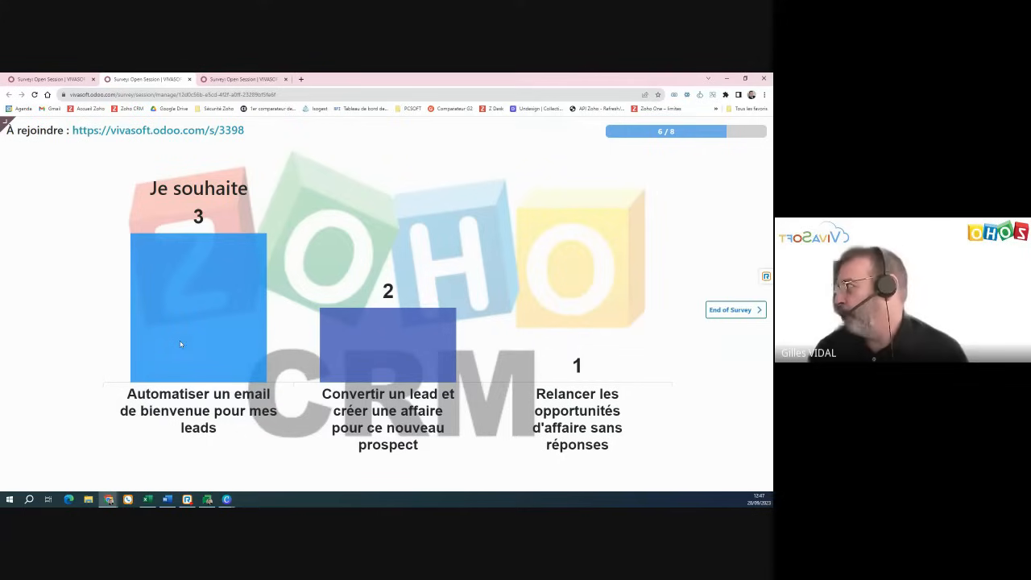
- Back in the CRM, switch to the Tous les Leads view and open Configuration
click(726, 79)
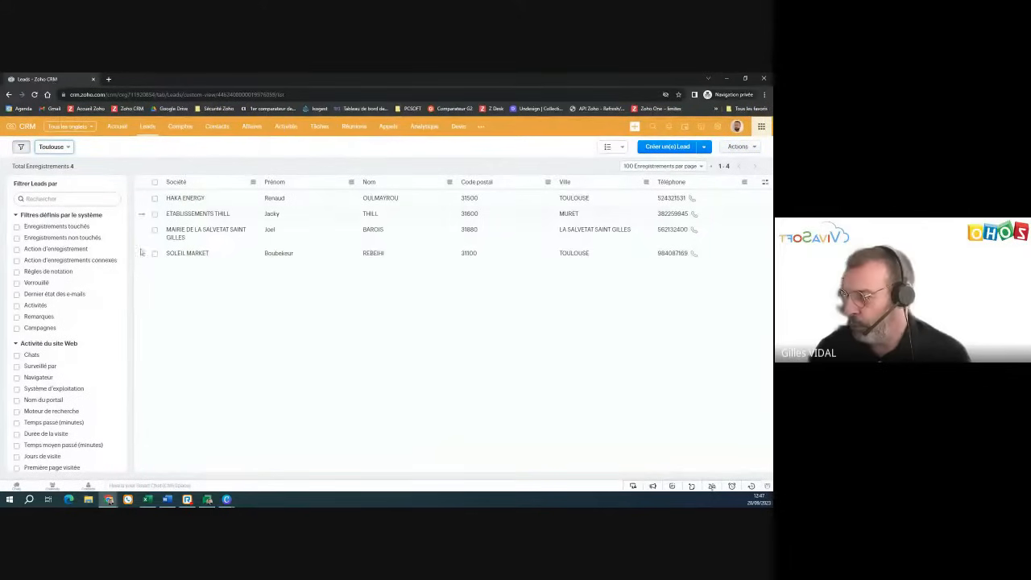
click(54, 146)
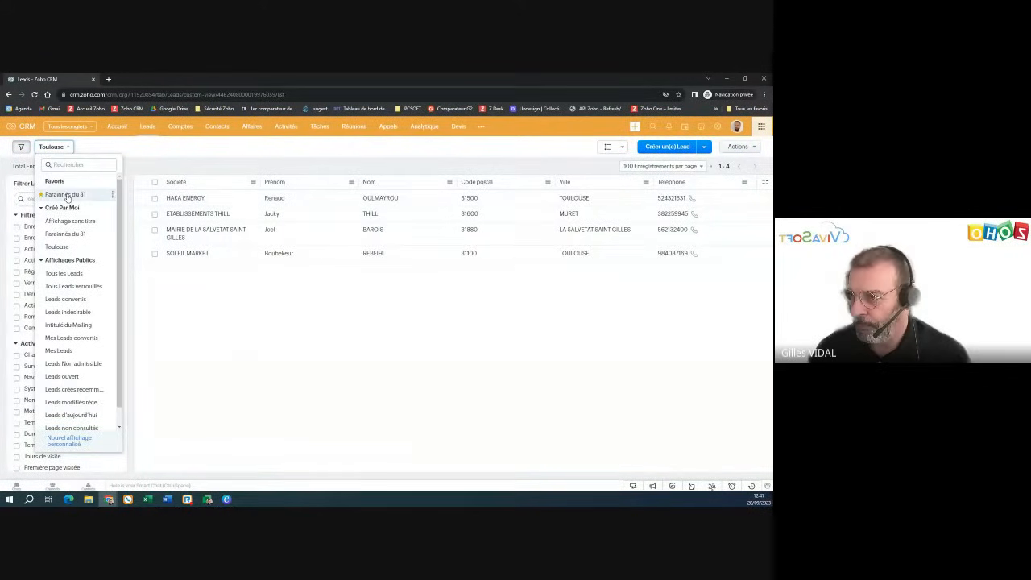
click(64, 273)
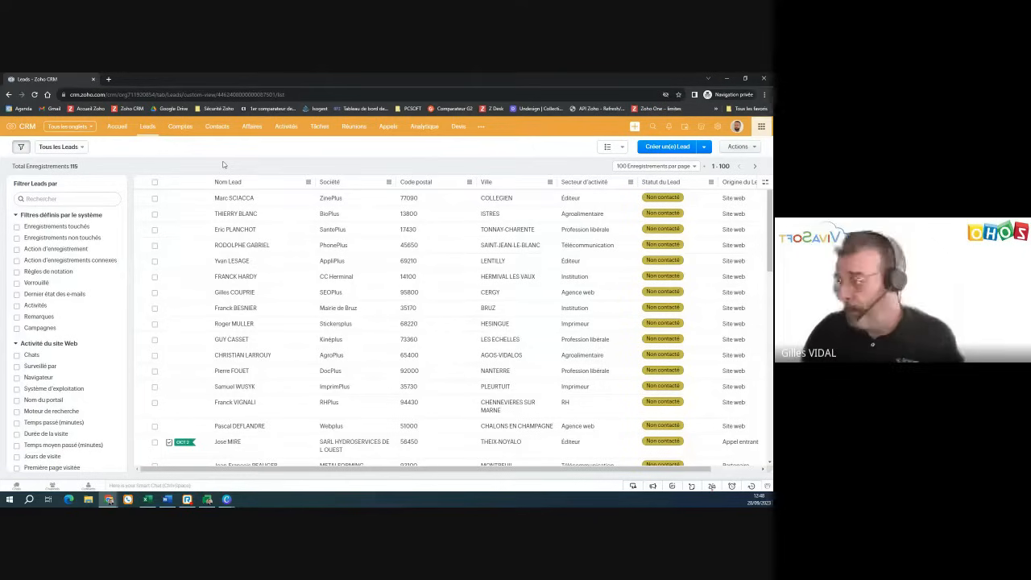
click(722, 129)
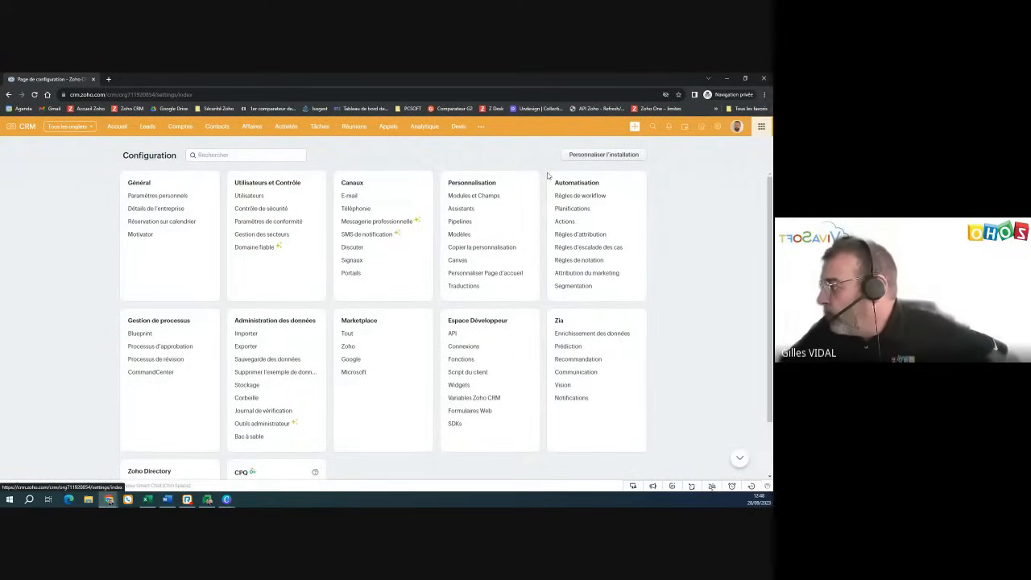
- Clone the Base mail e-mail template under the name Webinaire
click(457, 234)
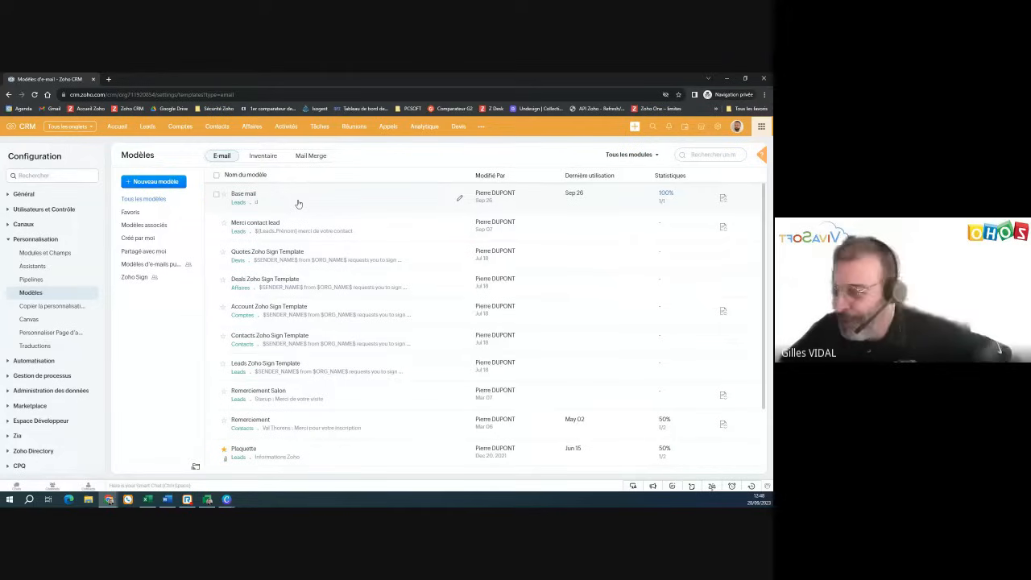
click(298, 204)
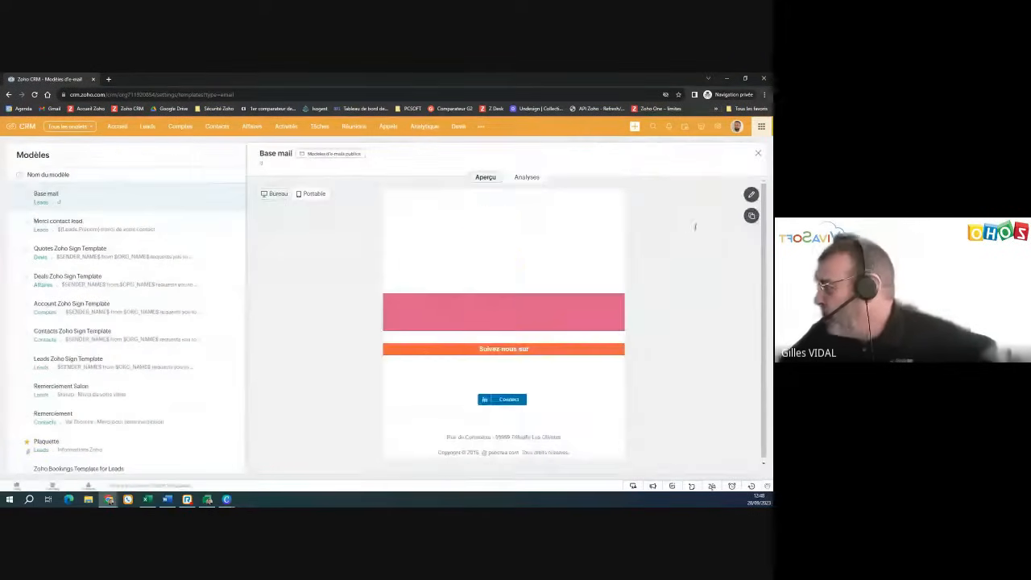
click(751, 215)
click(377, 158)
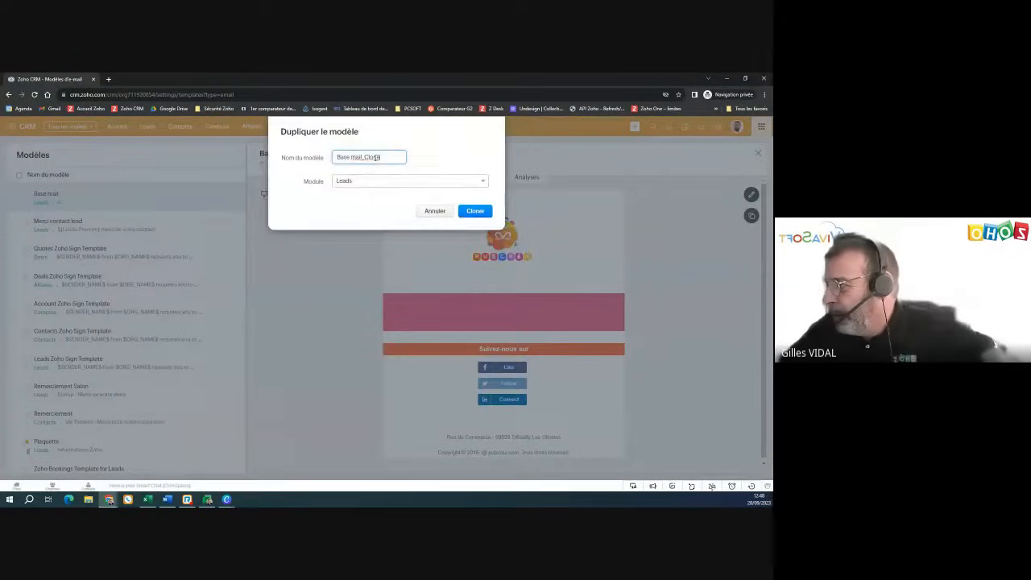
triple_click(382, 158)
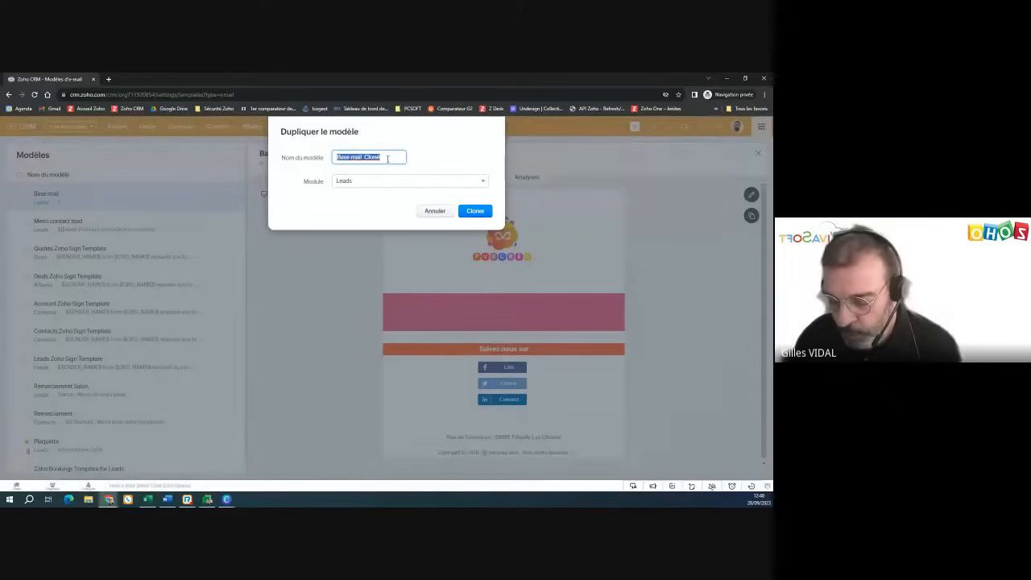
text(Wibinair)
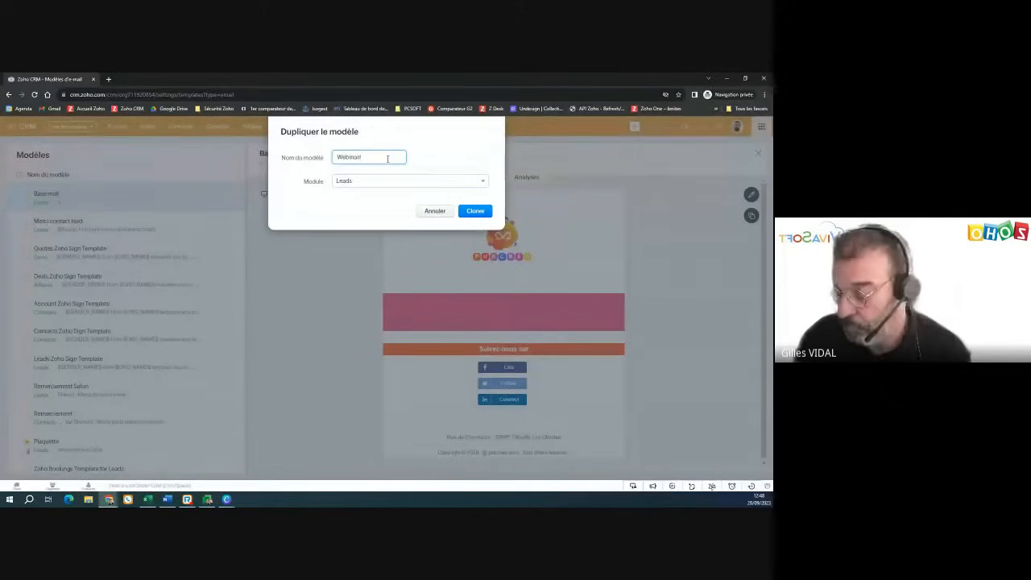
text(es)
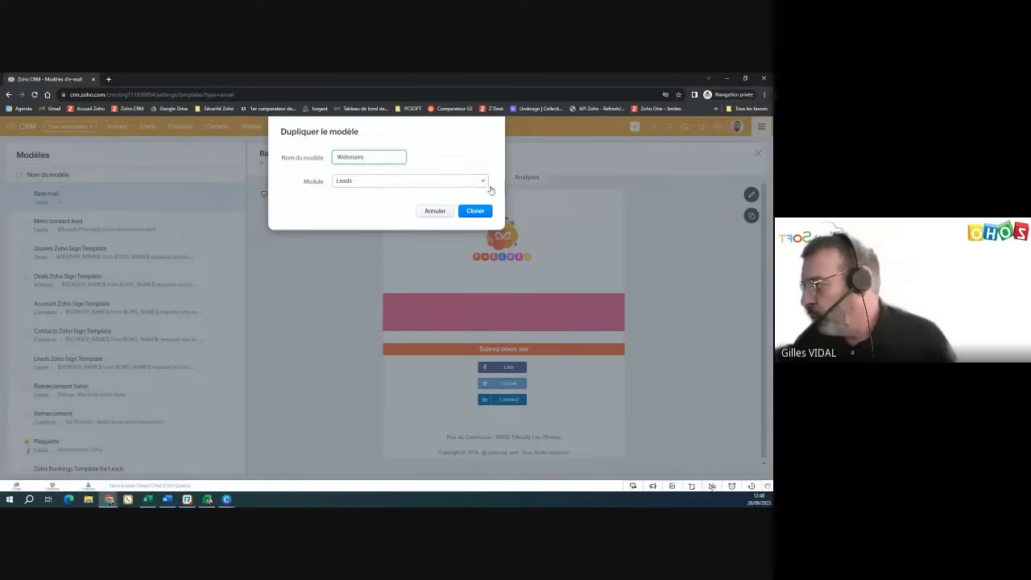
click(474, 211)
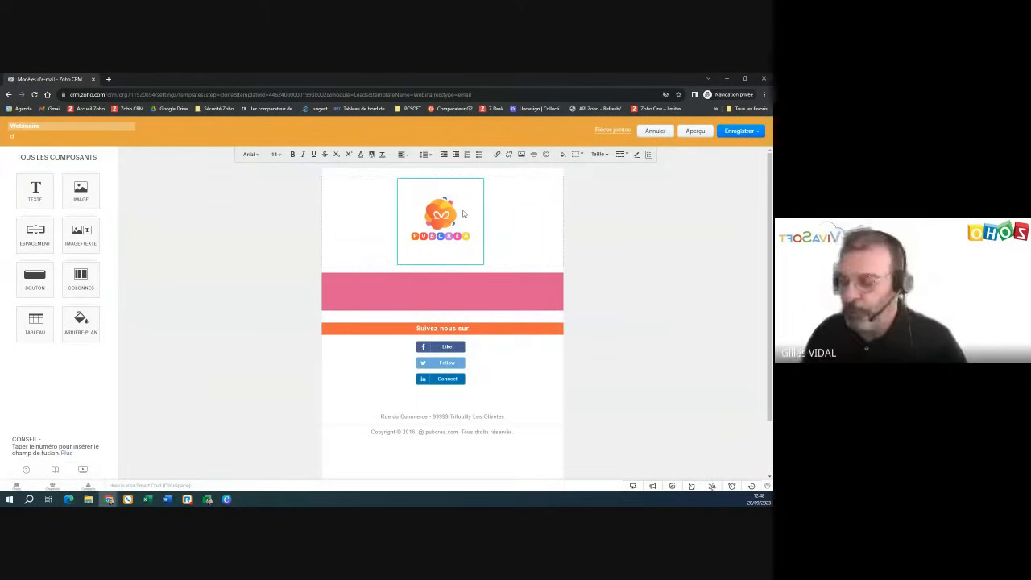
- Replace the Webinaire template's subject with 'PubCréa : Bienvenue' and select the pink banner
click(50, 126)
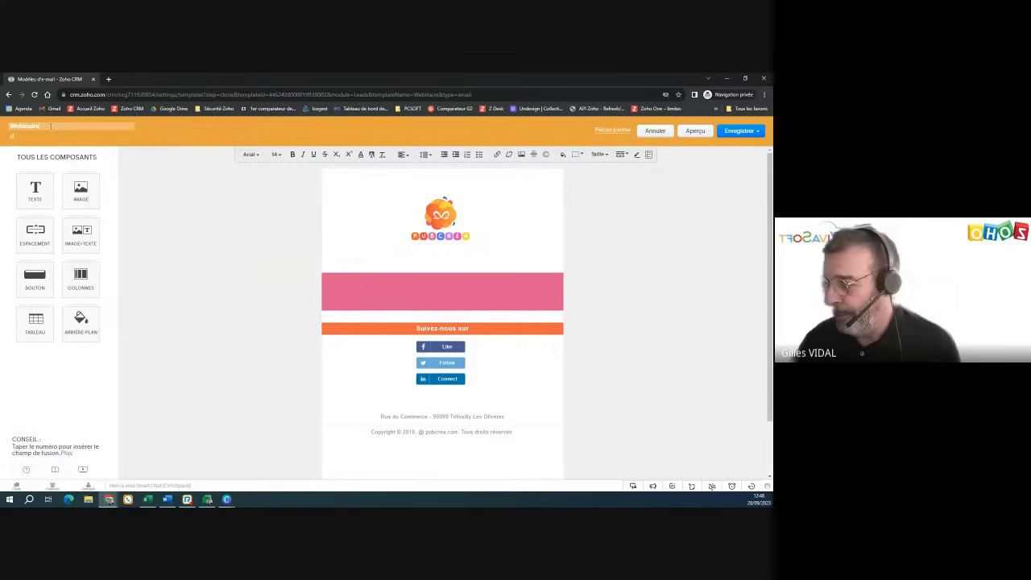
double_click(26, 137)
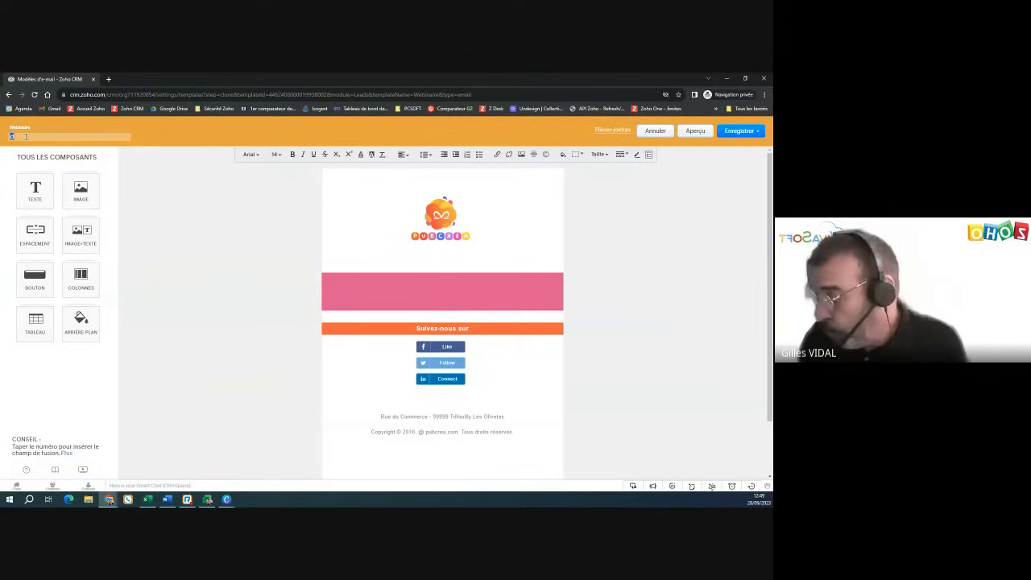
text(Mes)
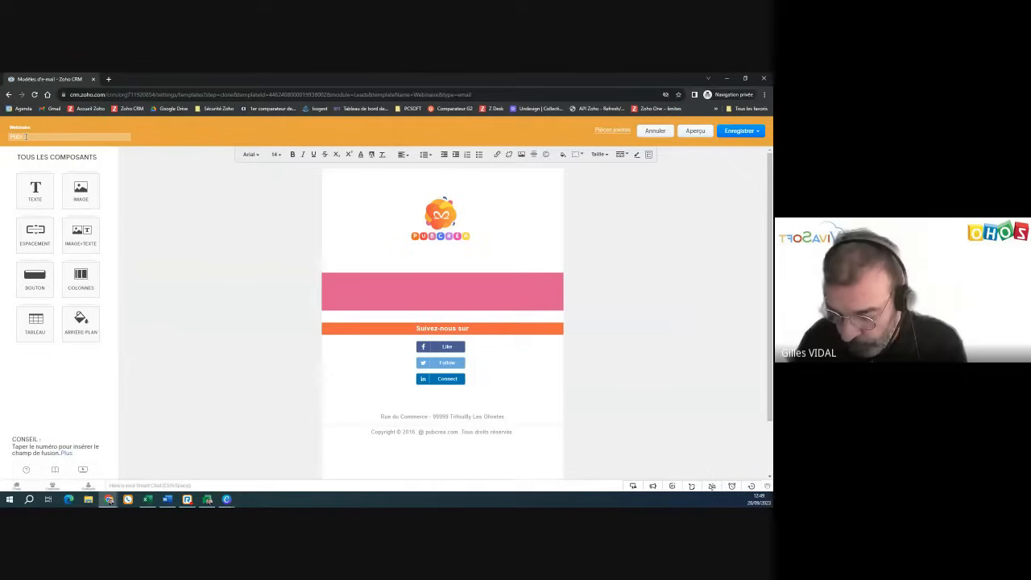
text(Créa : Bien)
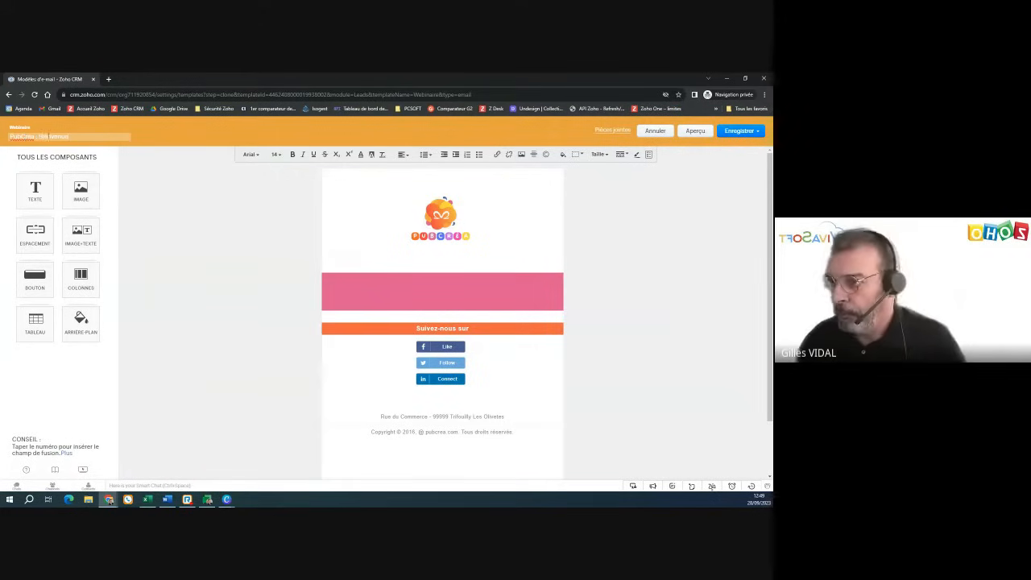
text(venue)
click(413, 287)
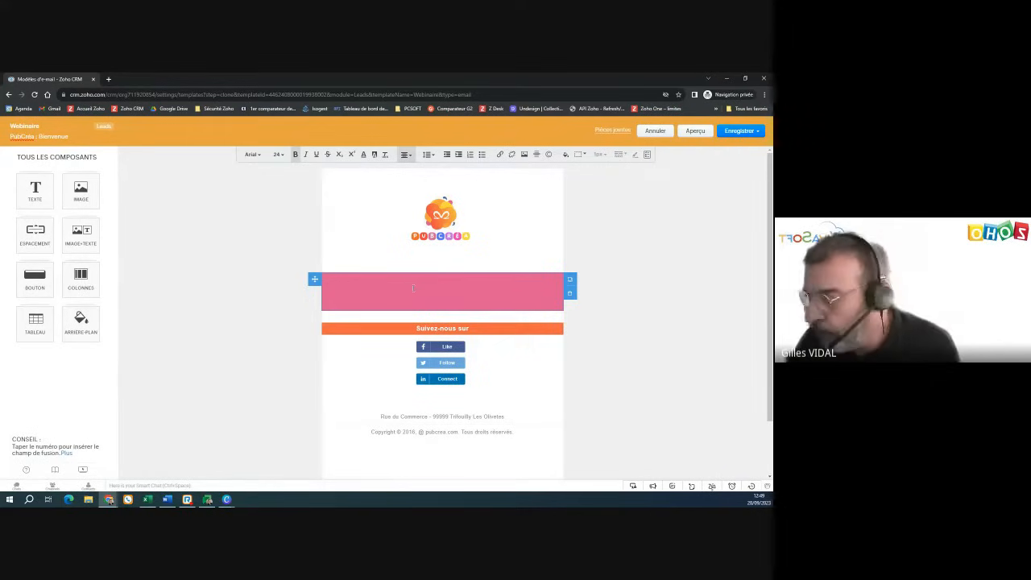
- Insert the Civilité and Nom lead merge fields at the start of the pink banner
text(#)
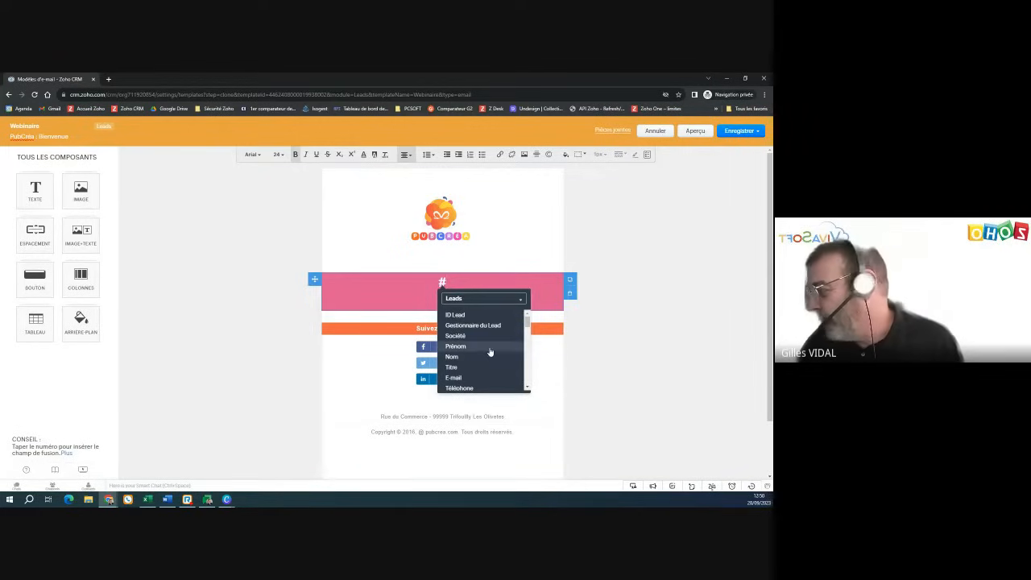
scroll(487, 355, down, 6)
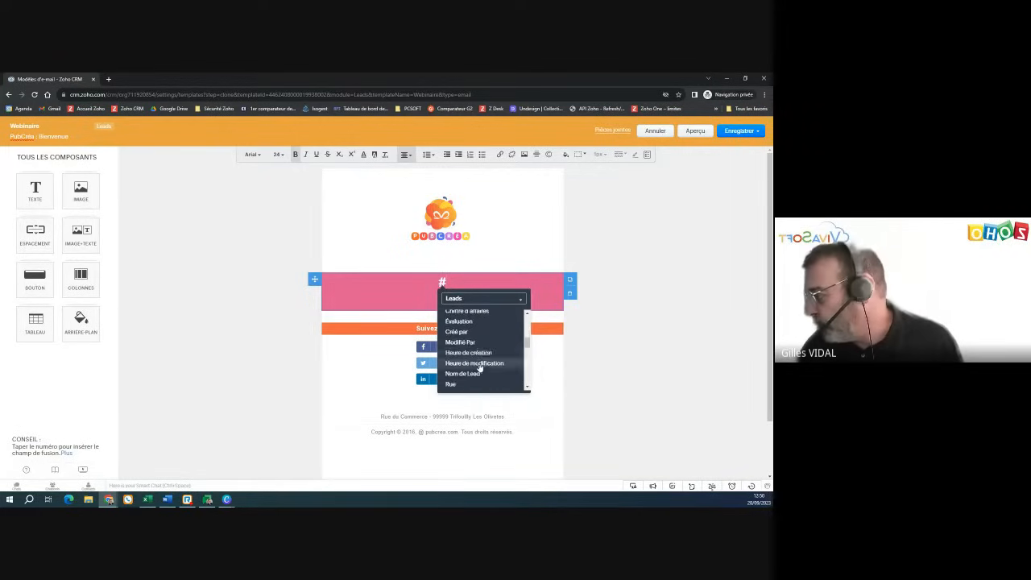
scroll(480, 368, down, 3)
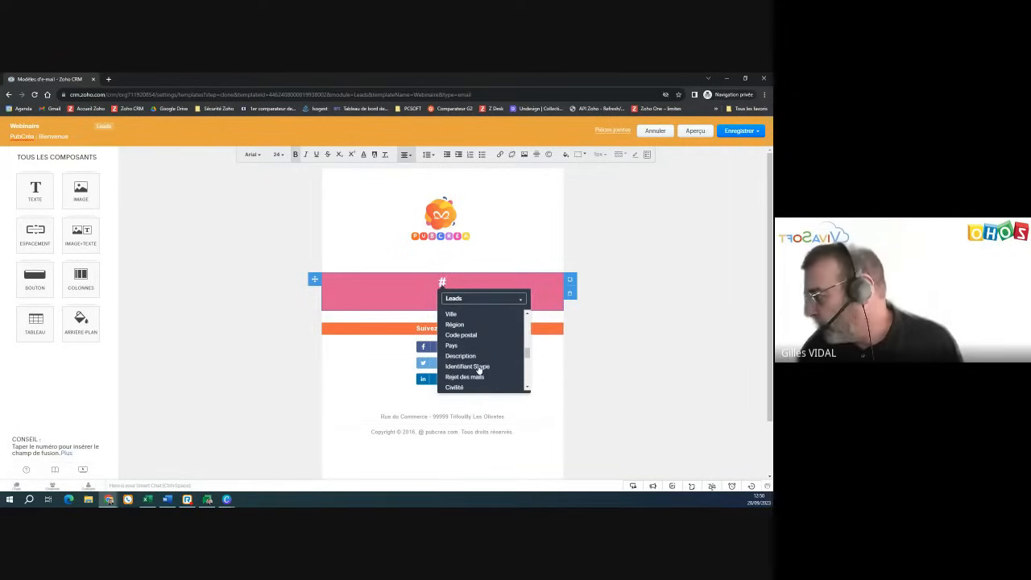
click(454, 387)
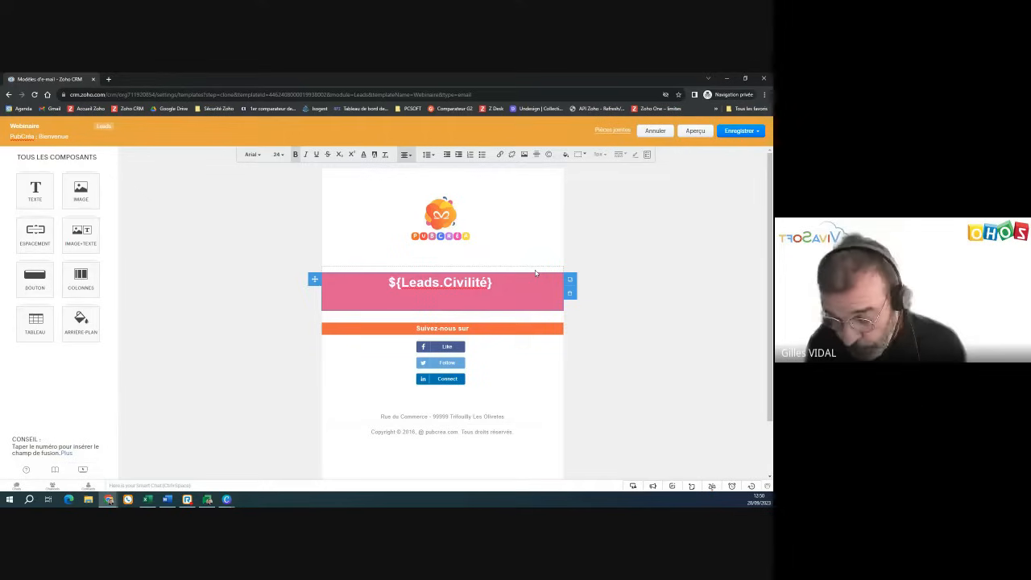
text(#)
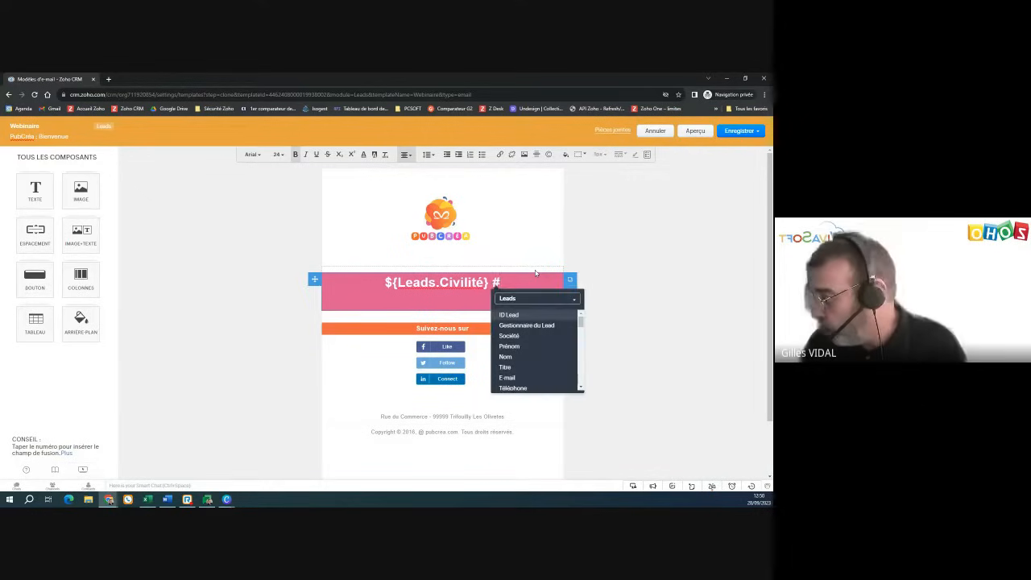
key(Down)
key(Down)
key(Down)
key(Down)
key(Return)
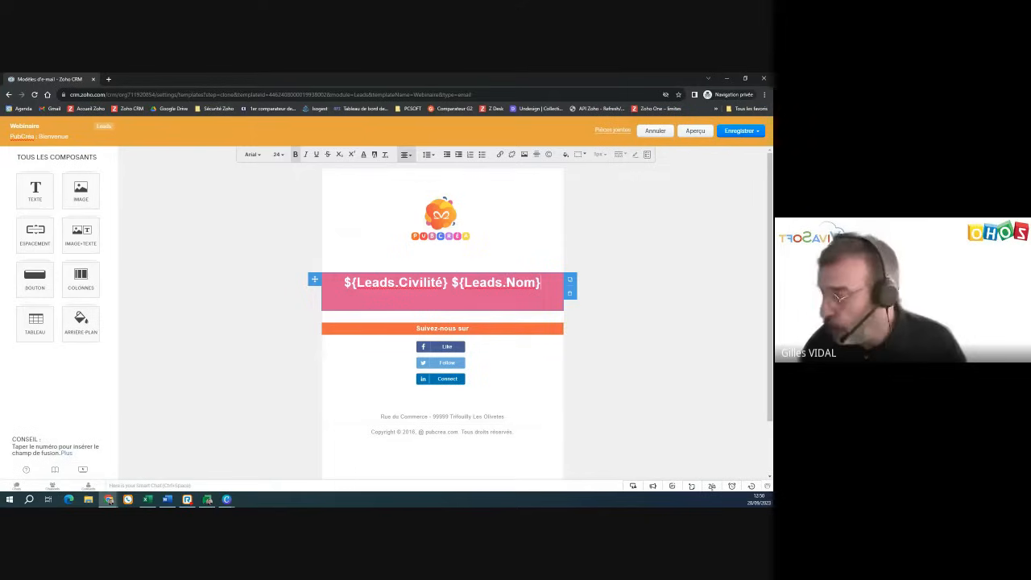
- Add a comma, the PubCréa team welcome line, and 'Le conseiller de votre secteur prendra contact avec vous très prochainement.'
text(,)
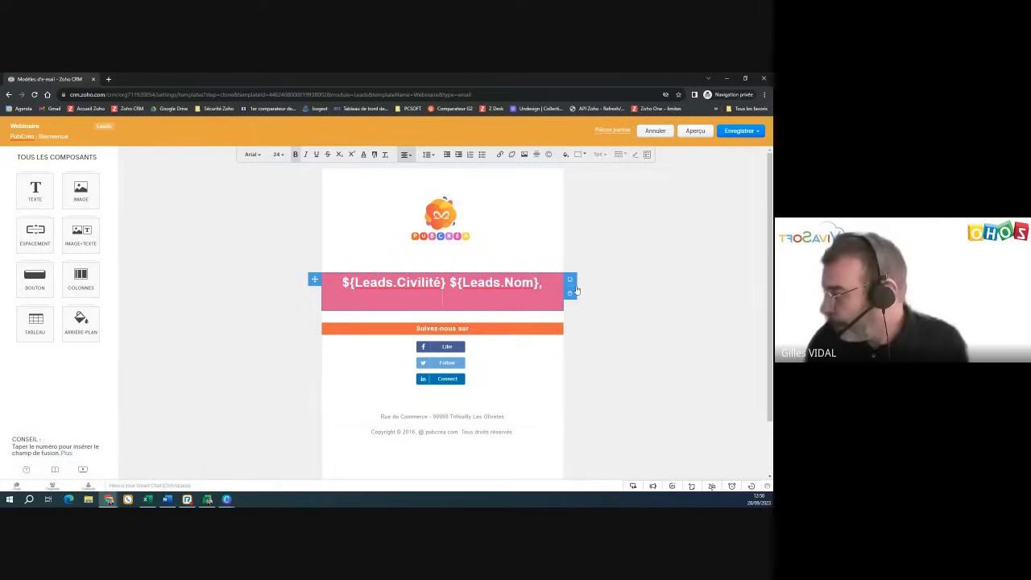
key(Return)
text(Toute l')
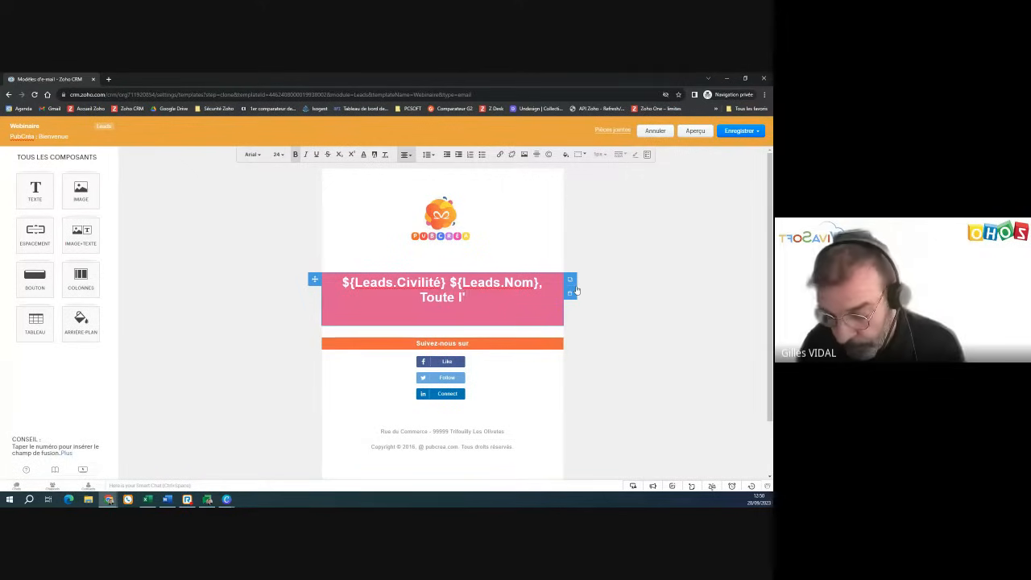
text(équipe de )
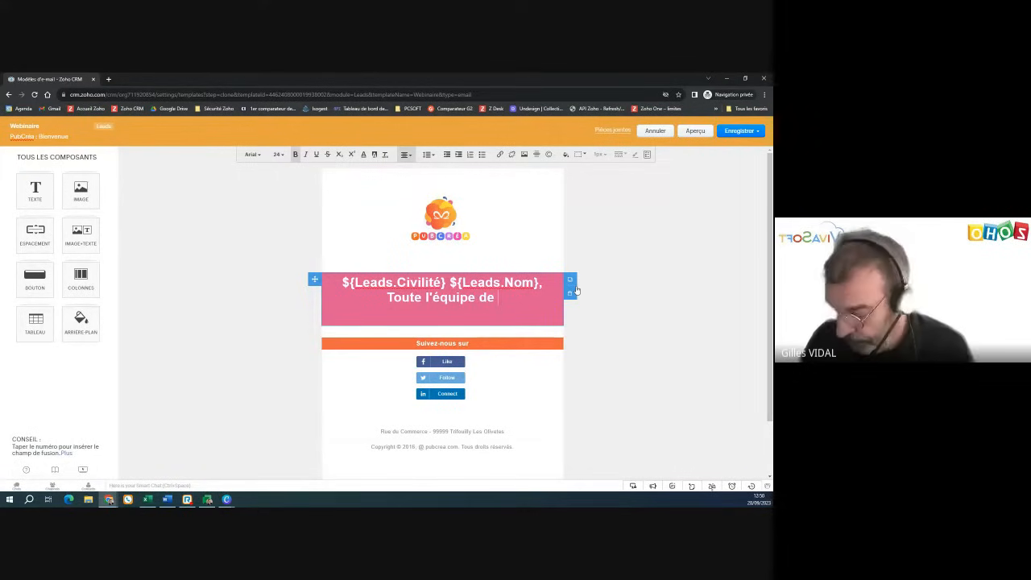
text(Pub)
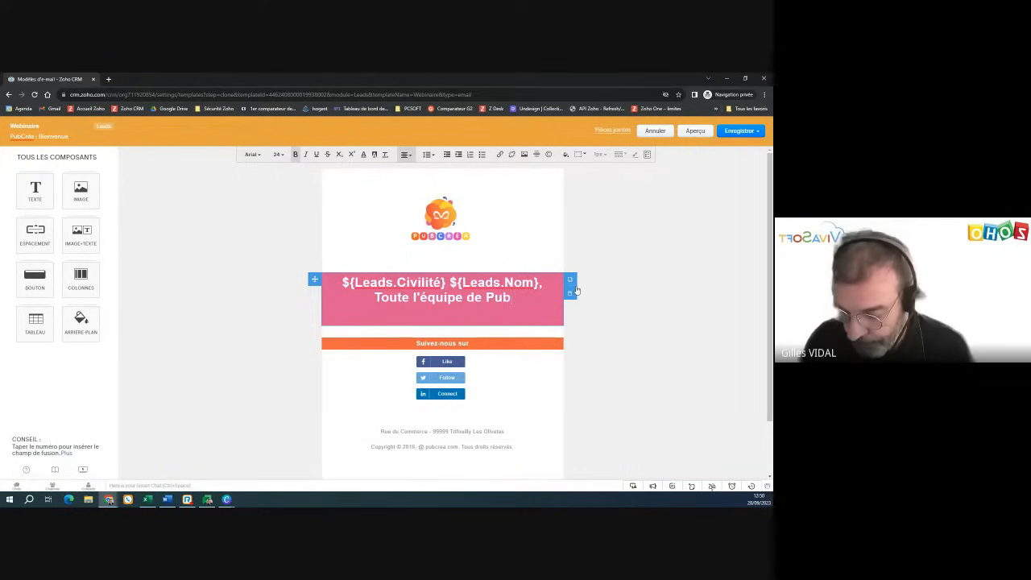
text(Créa)
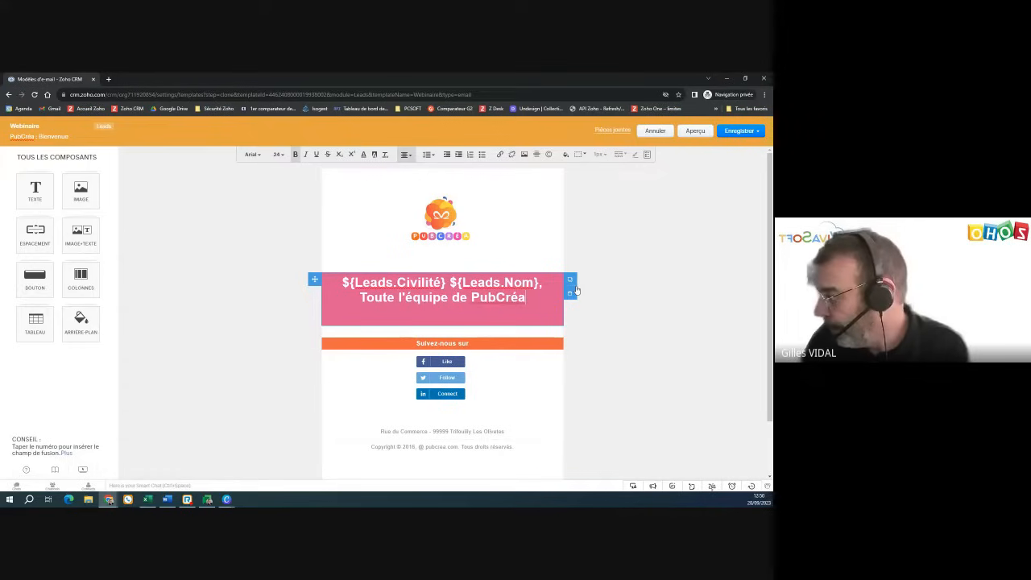
text( vous)
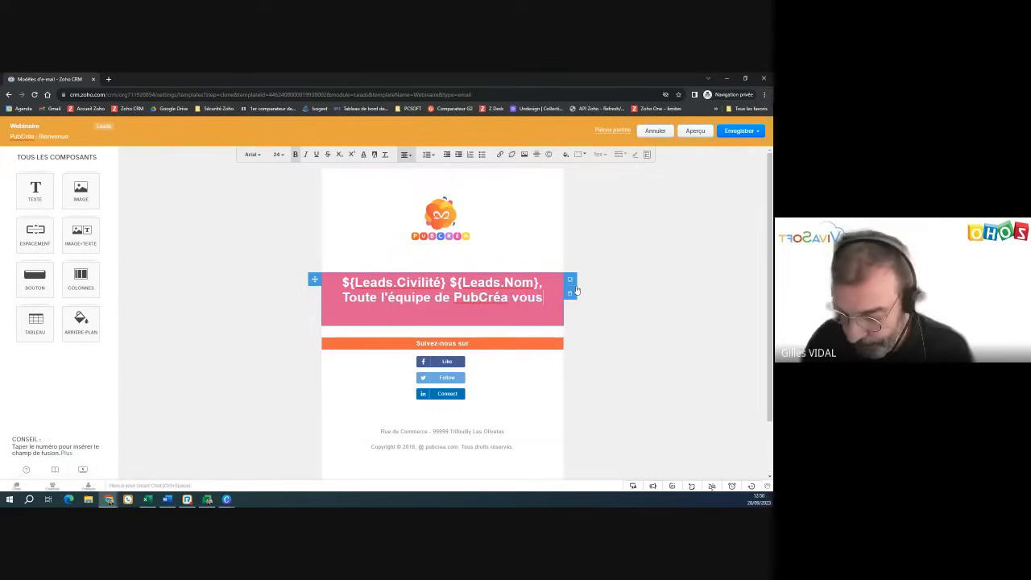
text( souhaite )
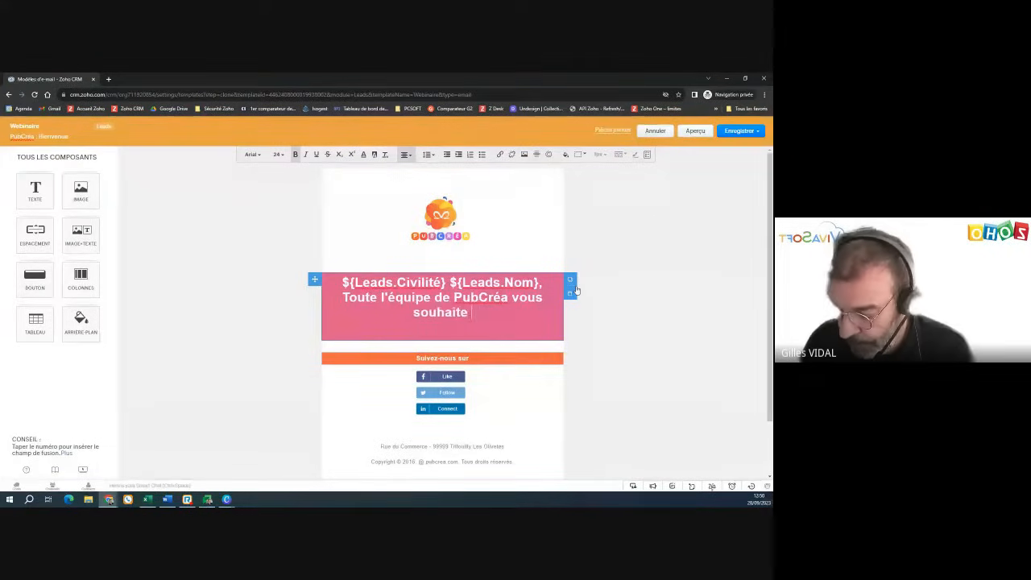
text(la bienc)
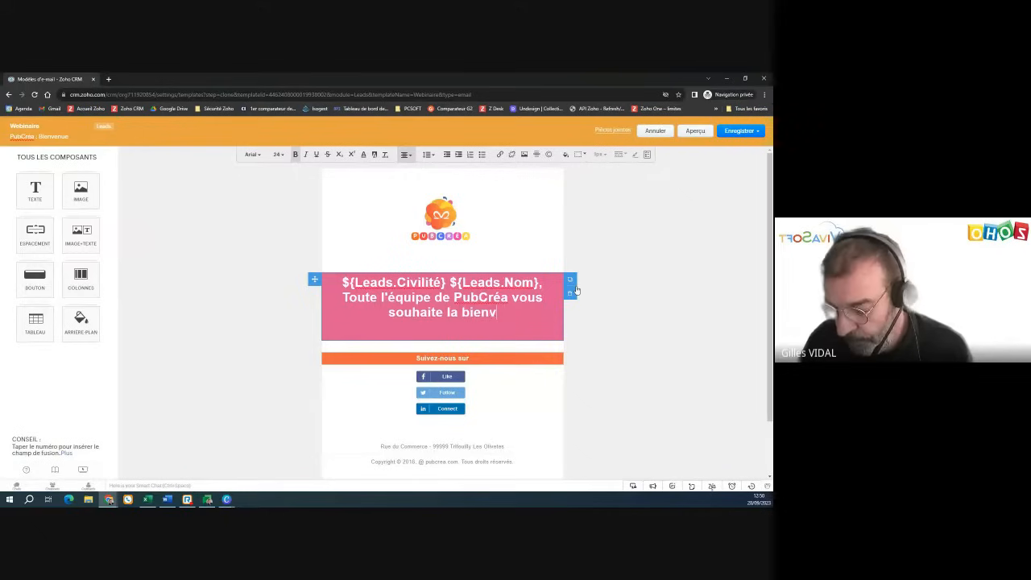
text(enue)
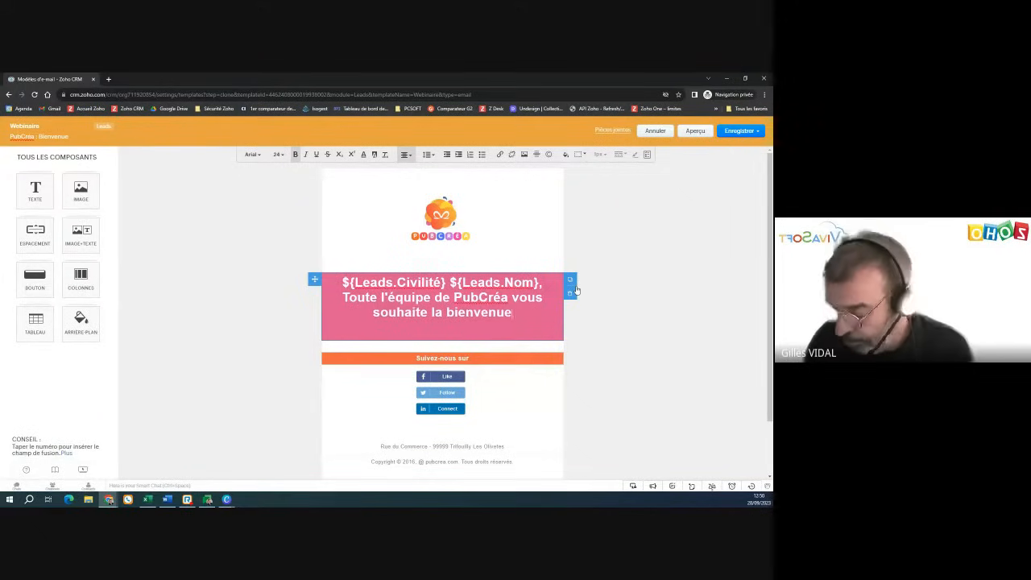
text(.)
key(Return)
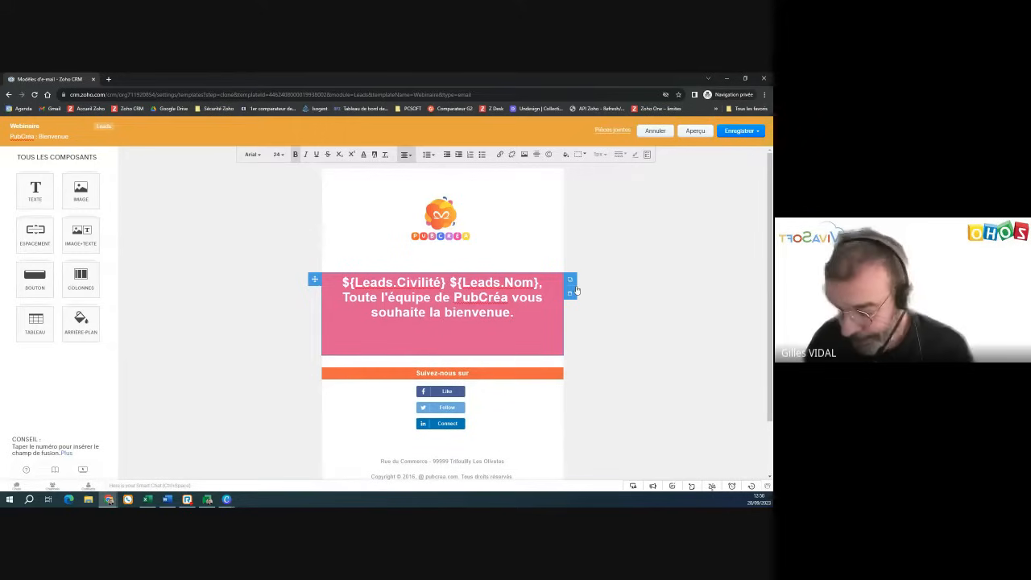
text(Le )
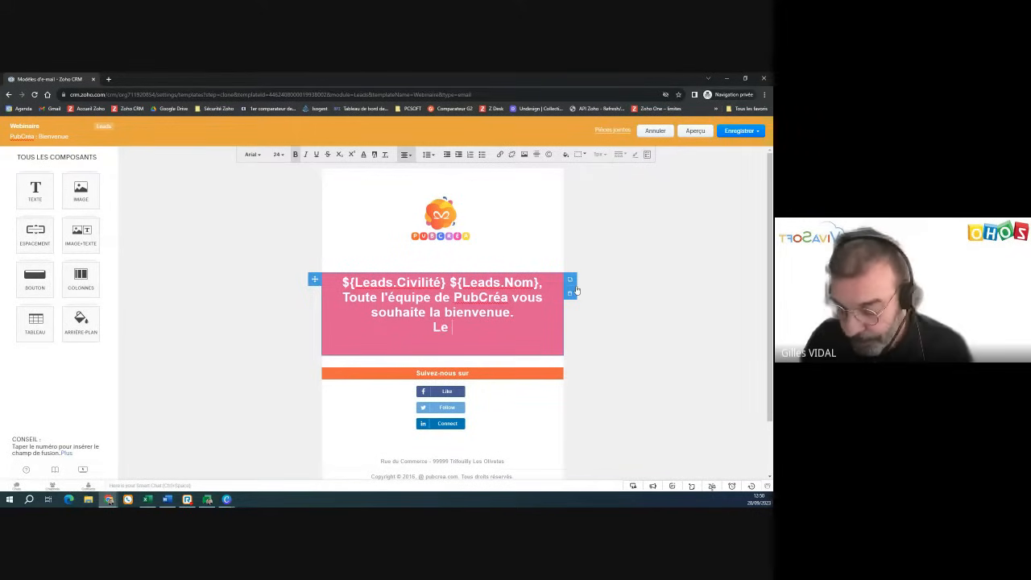
text(conseiller)
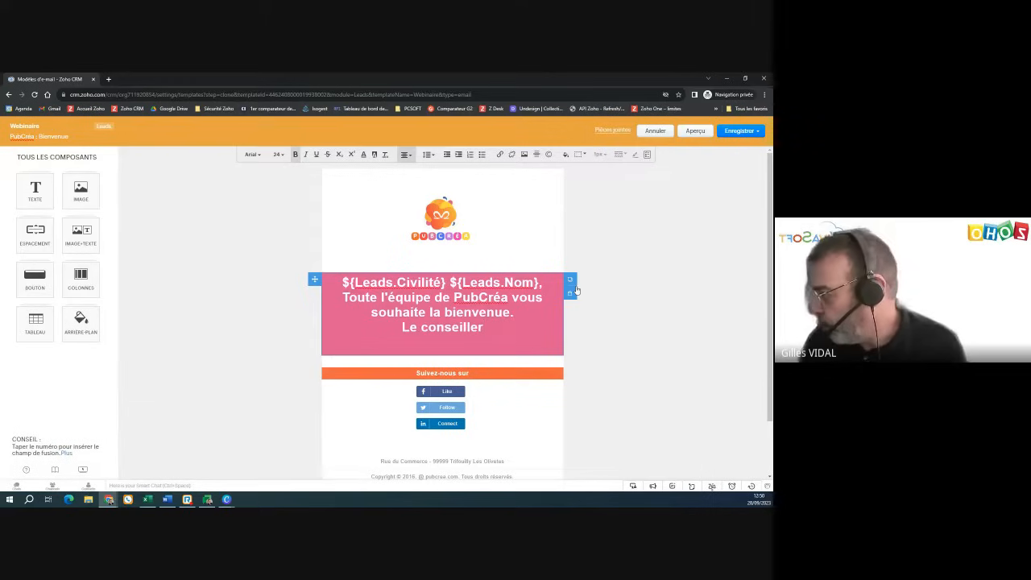
text( de v)
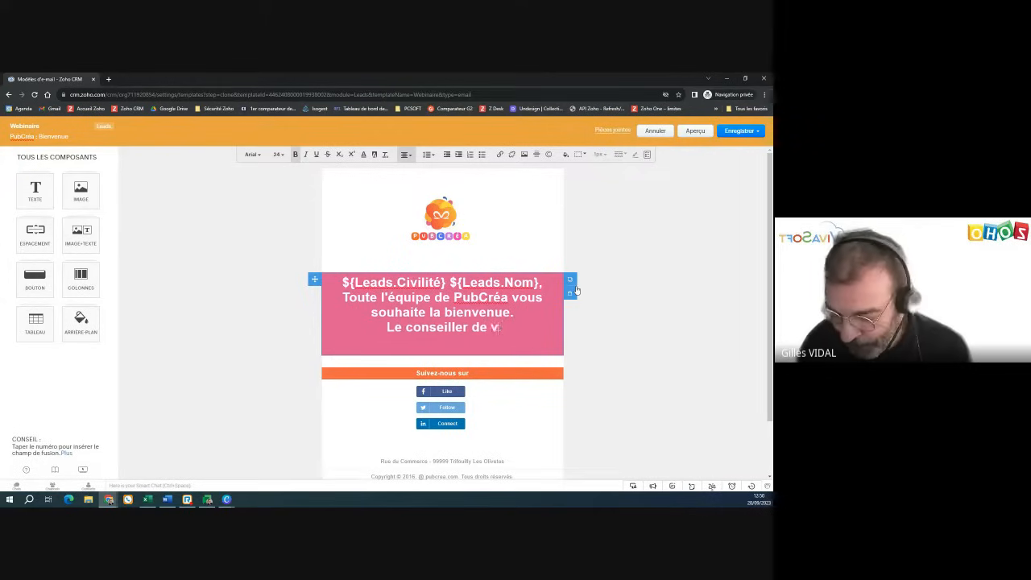
text(otre secteu)
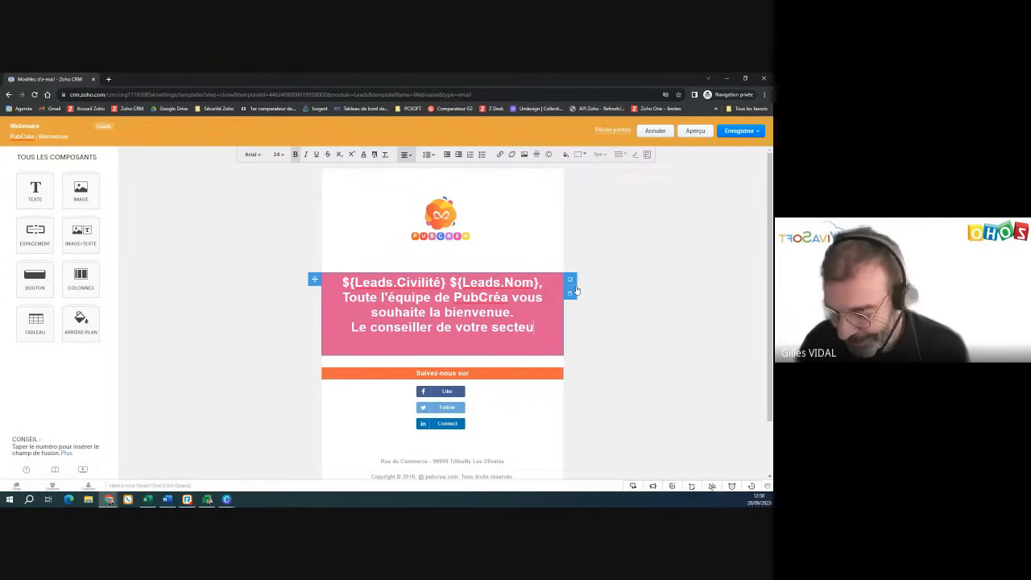
text(r pren)
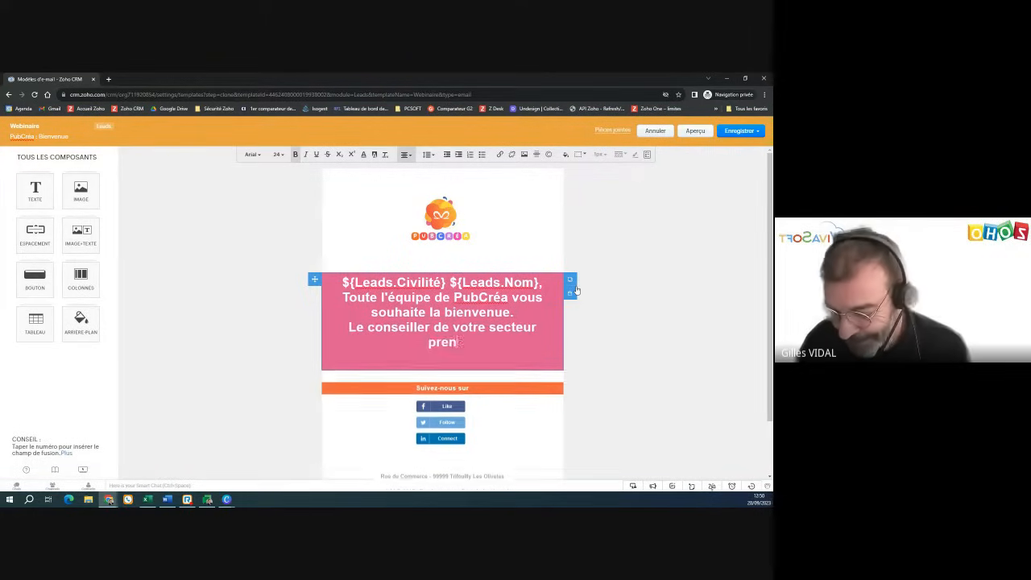
text(dra cont)
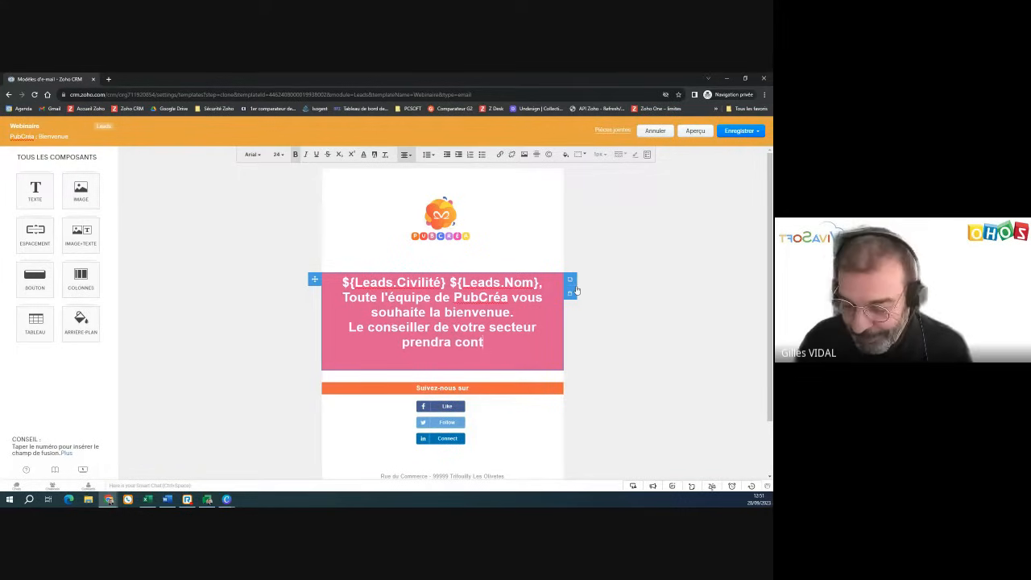
text(act a)
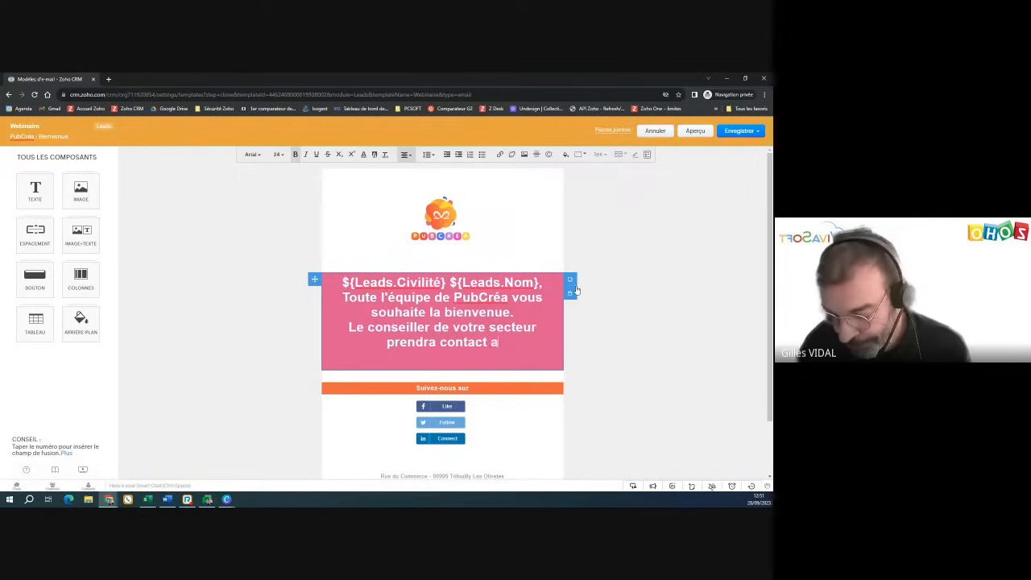
text(vec vous tr)
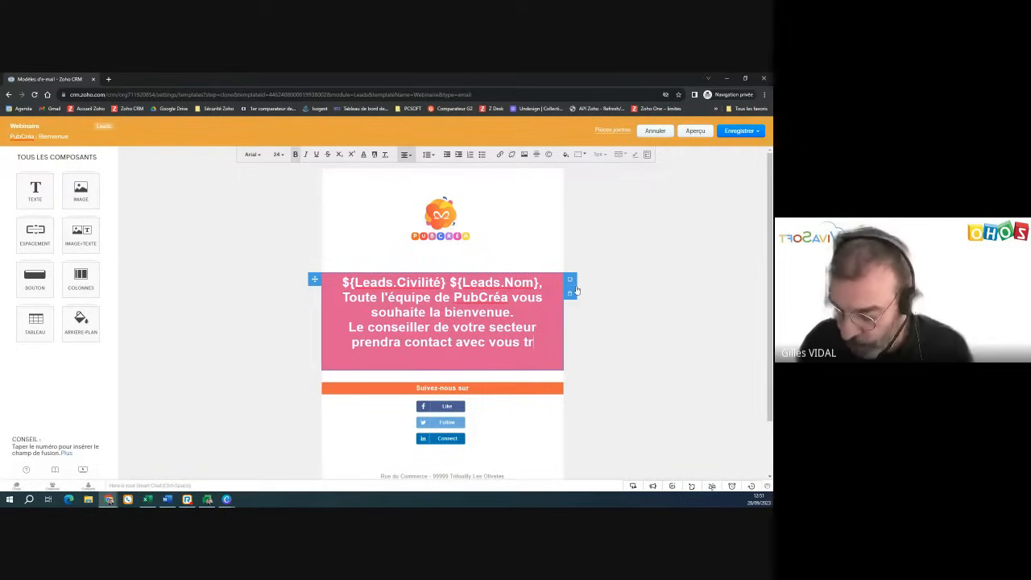
text(ès pris)
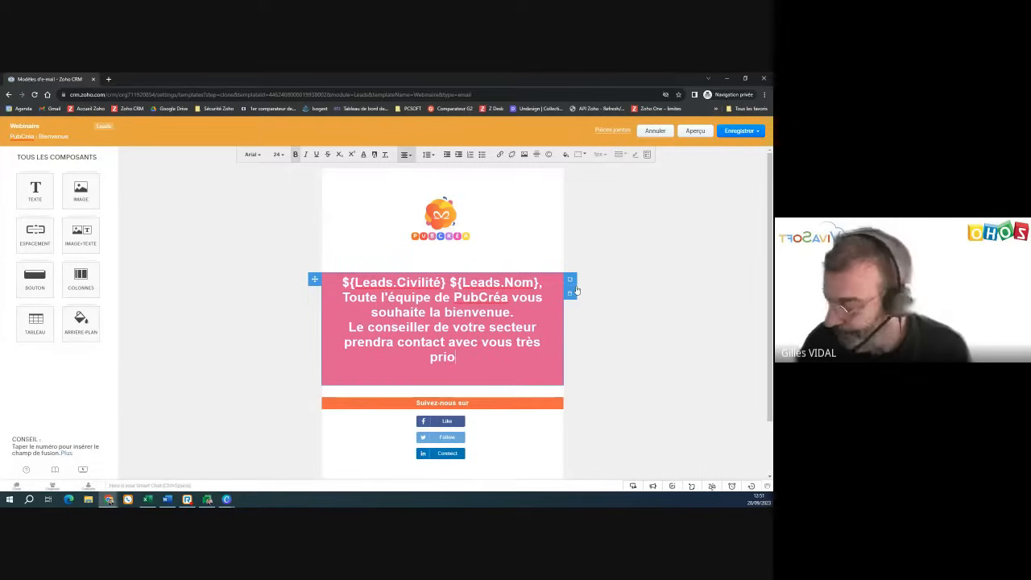
key(BackSpace)
key(BackSpace)
text(ochain)
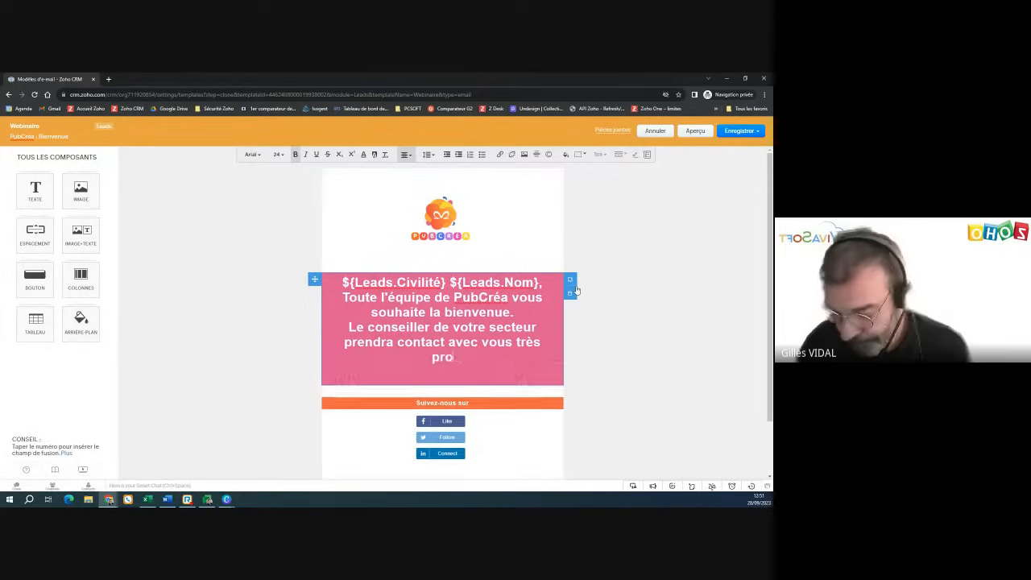
text(emen)
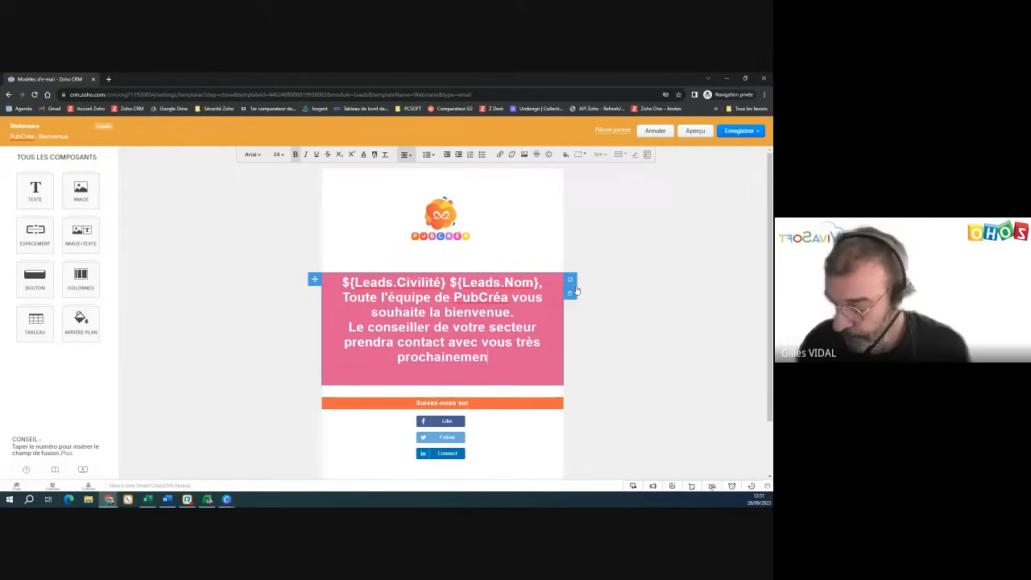
text(t.)
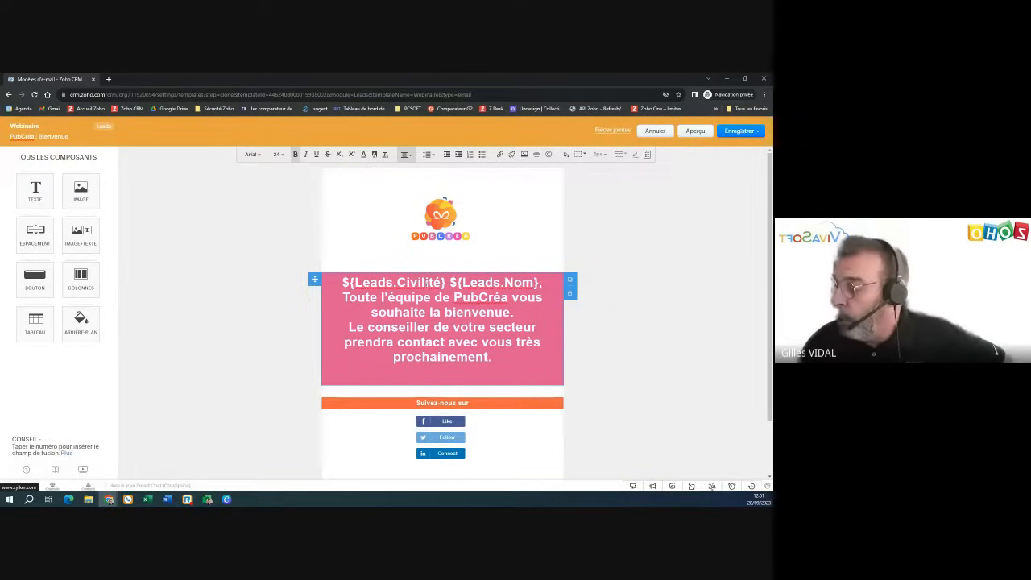
scroll(446, 397, down, 2)
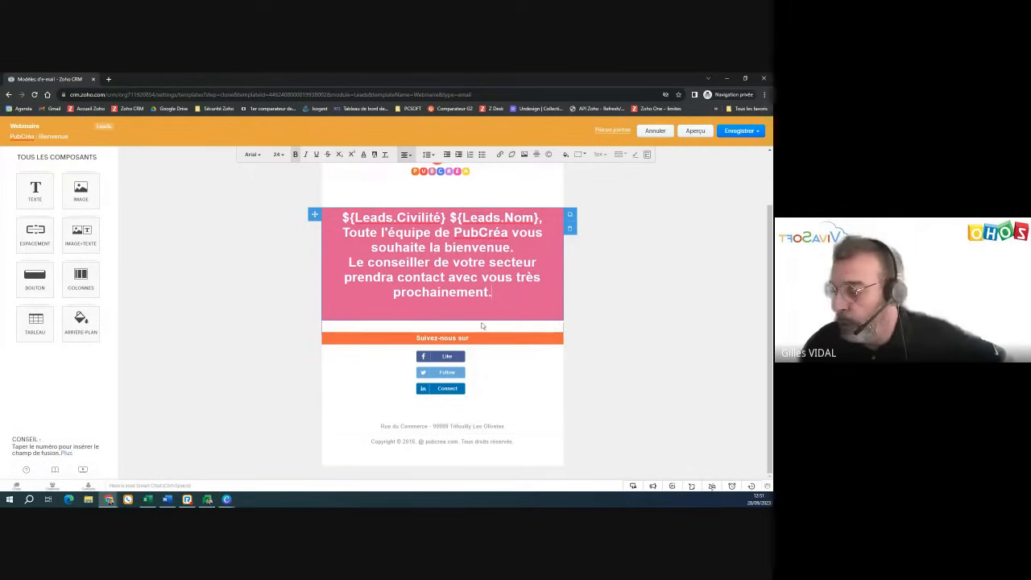
scroll(506, 212, up, 1)
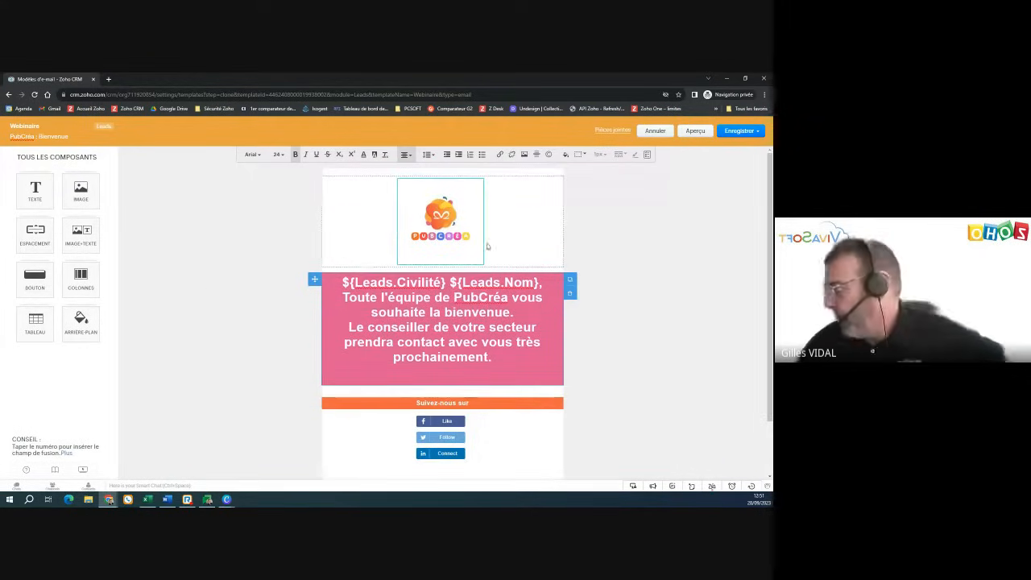
- Save the Webinaire template in Modèles d'e-mails publics and return to Configuration
click(745, 131)
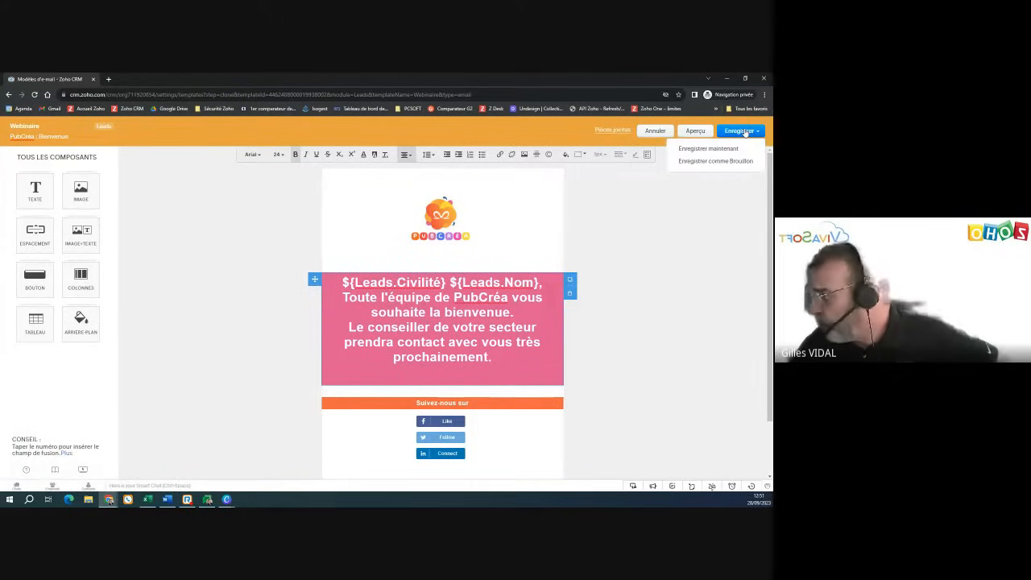
click(719, 149)
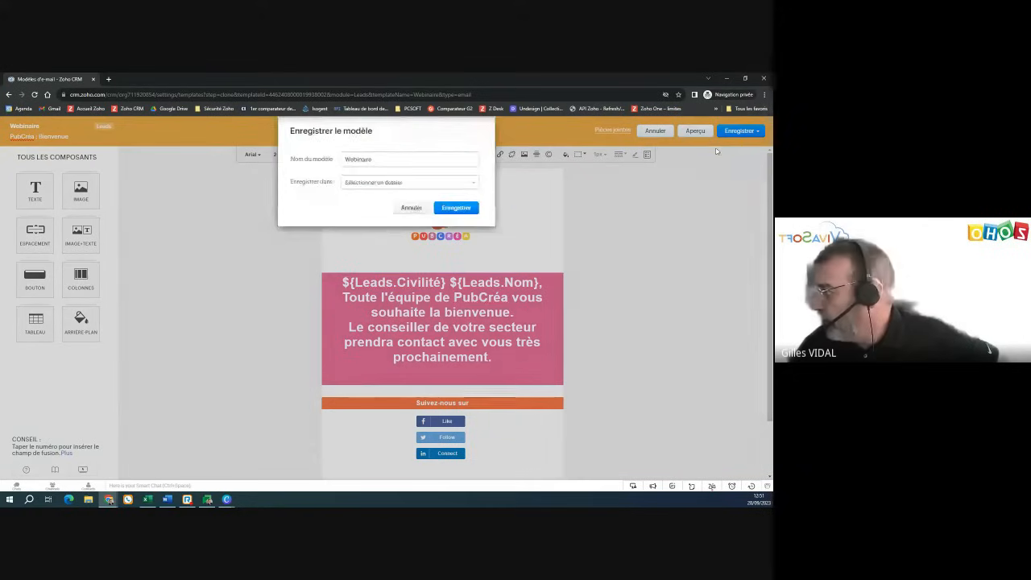
click(419, 184)
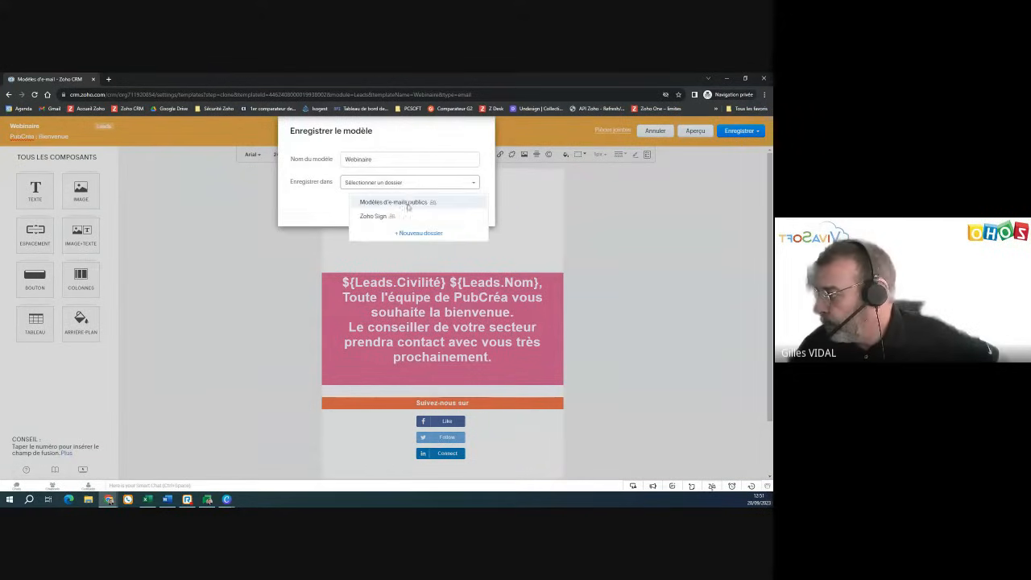
click(421, 199)
click(472, 208)
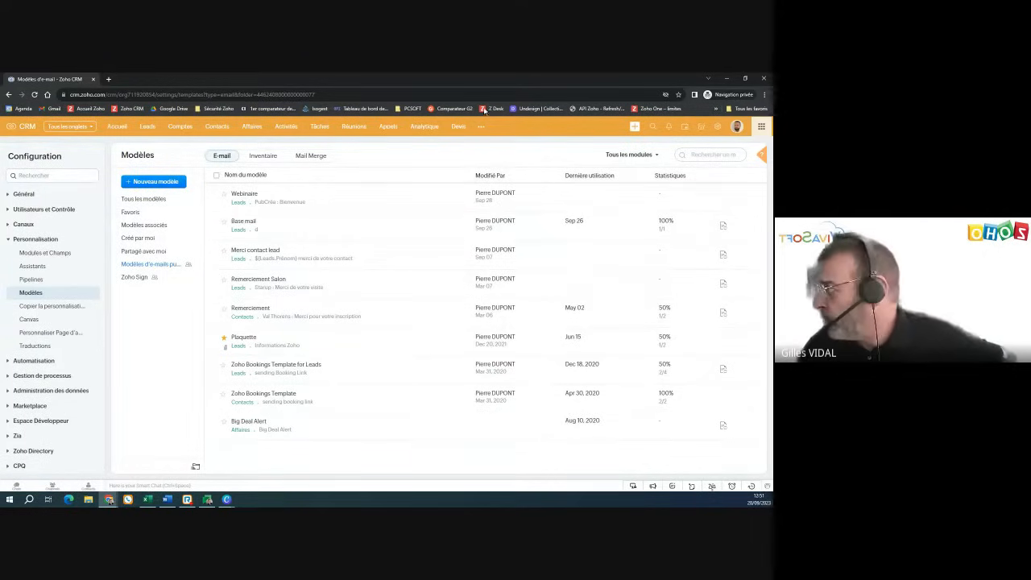
click(715, 128)
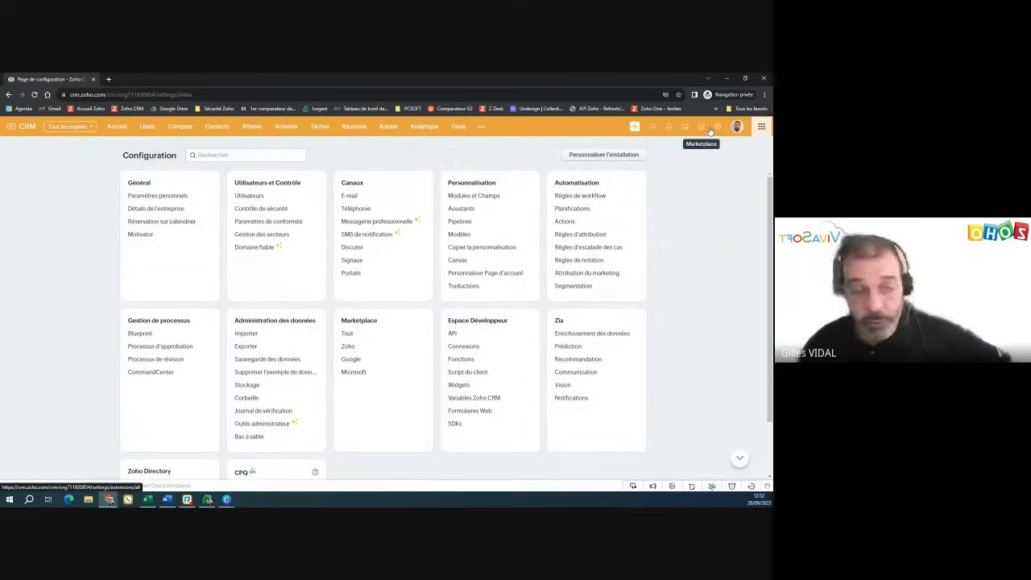
- Start a Leads workflow rule named Webinaire and proceed to its trigger settings
click(586, 199)
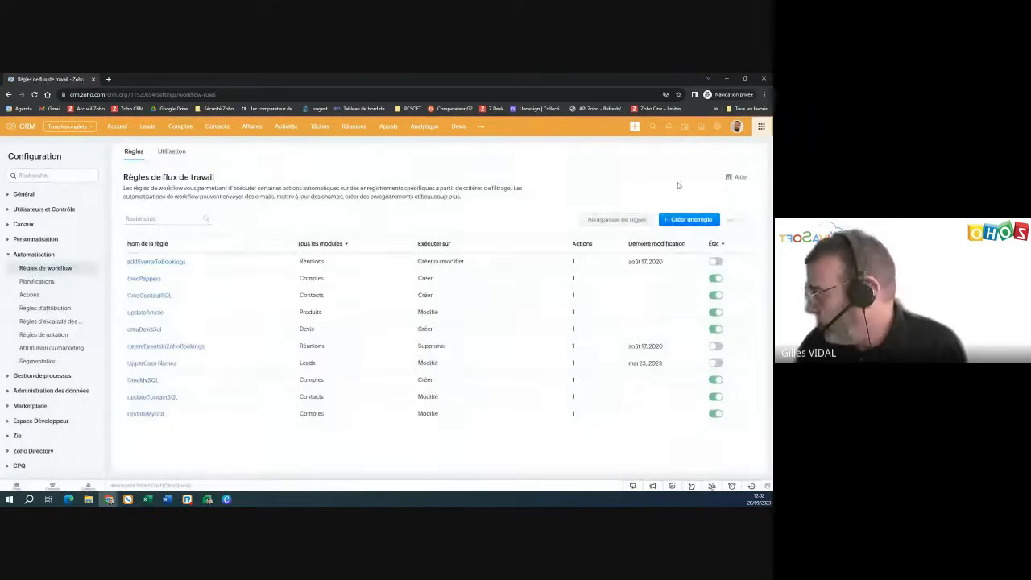
click(691, 219)
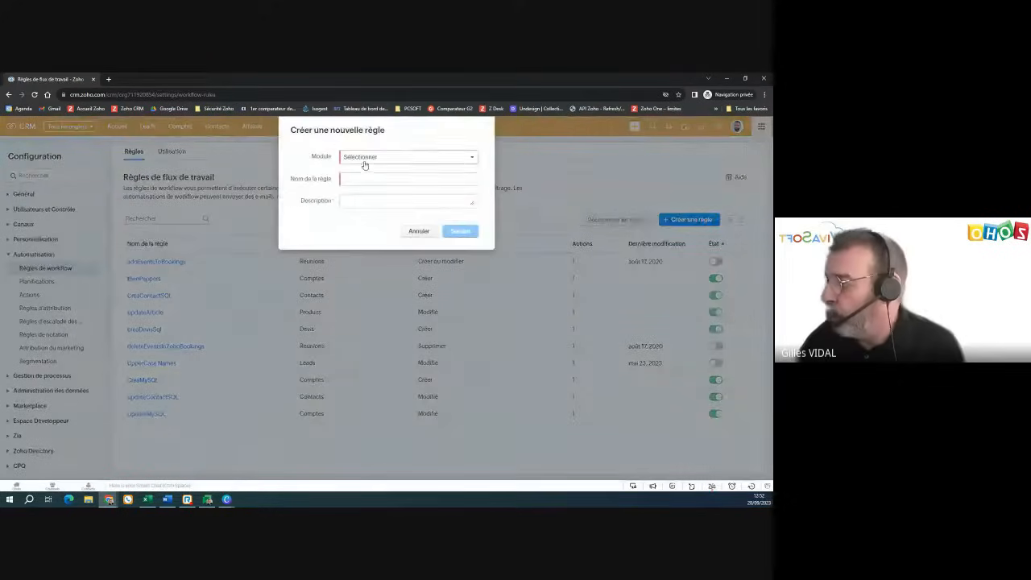
click(362, 158)
click(362, 192)
click(365, 178)
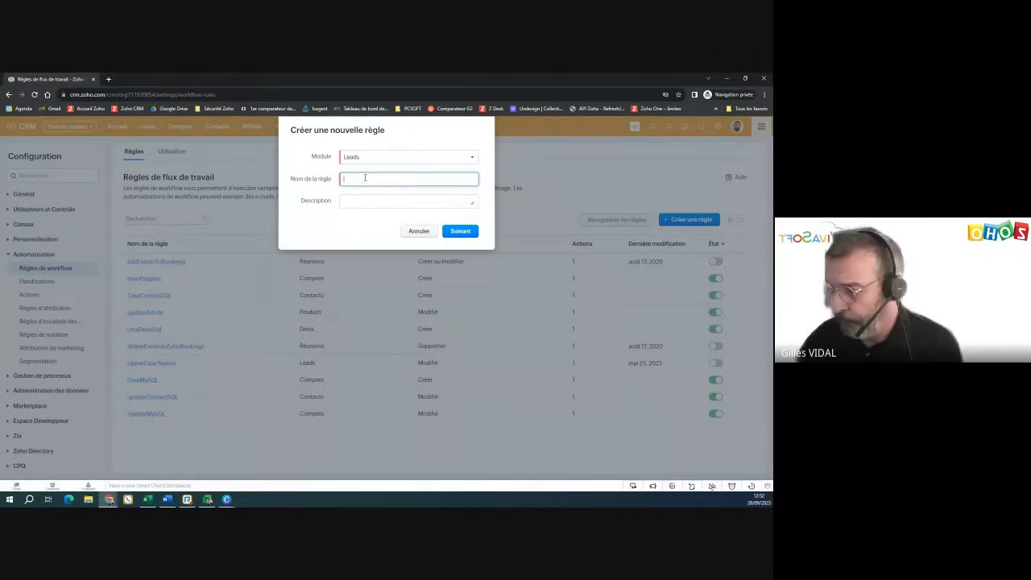
text(Web)
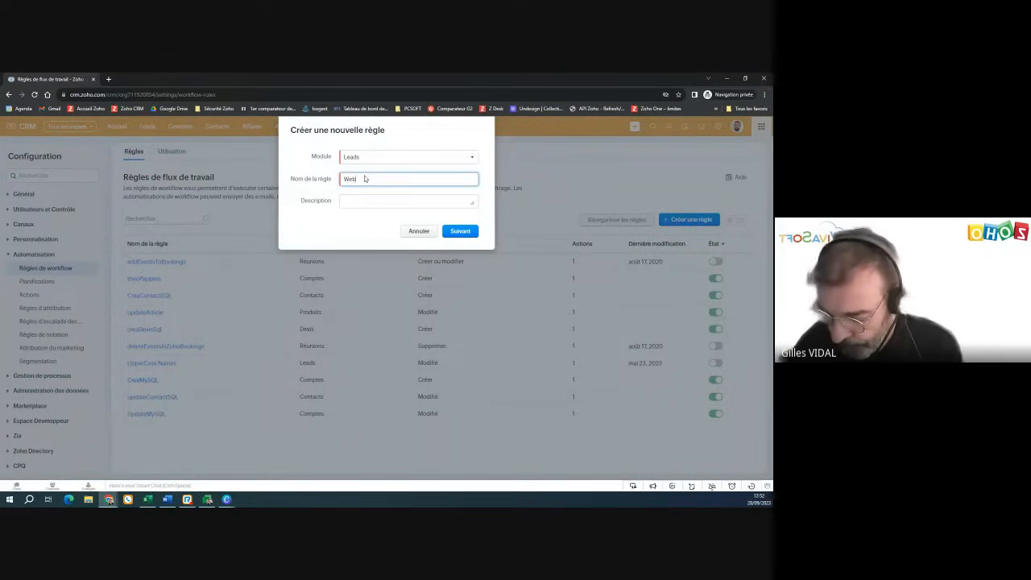
text(inair)
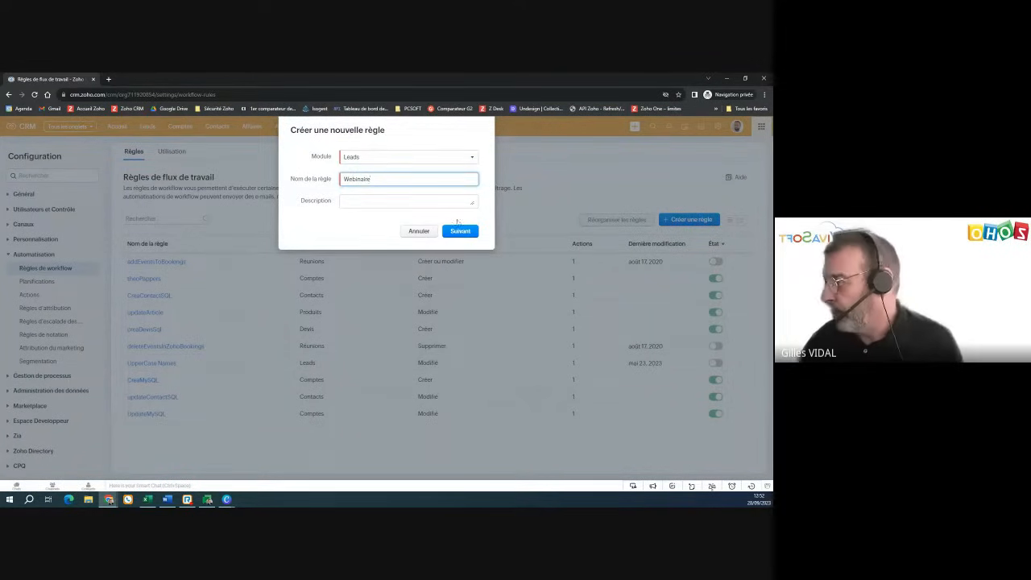
text(e)
click(460, 231)
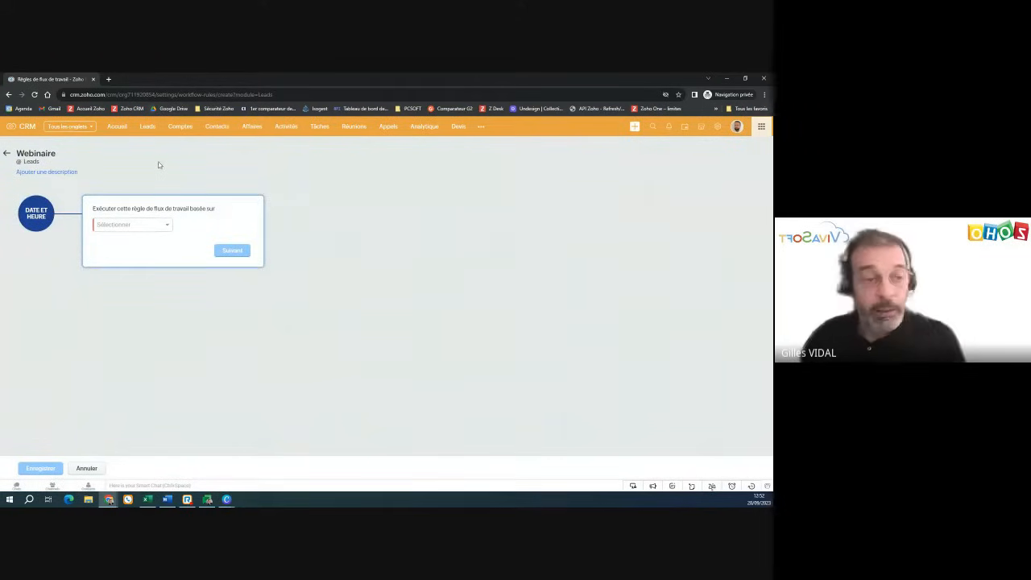
- Set the rule to trigger on the record action Créé (lead creation)
click(123, 230)
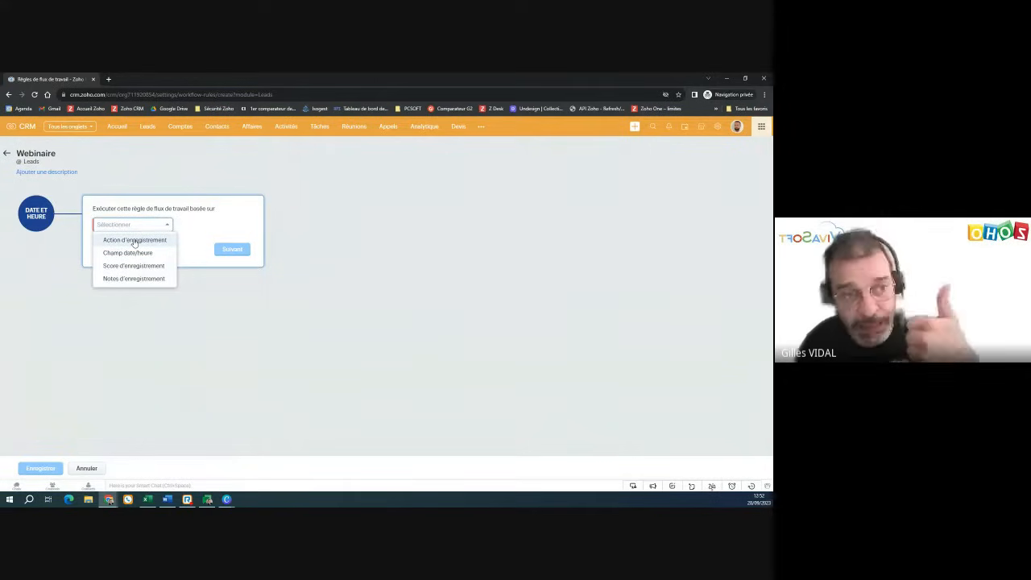
click(133, 240)
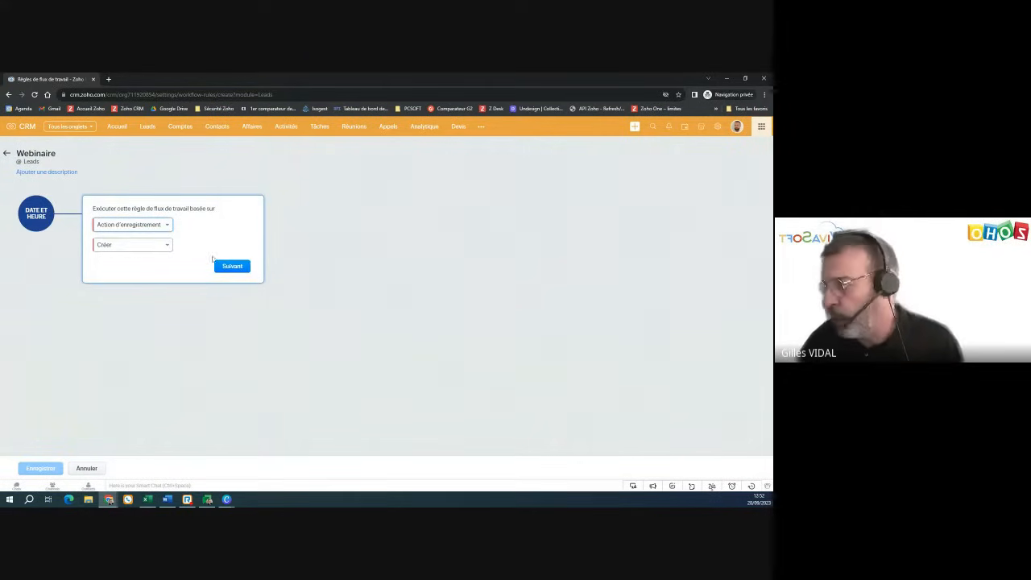
click(232, 268)
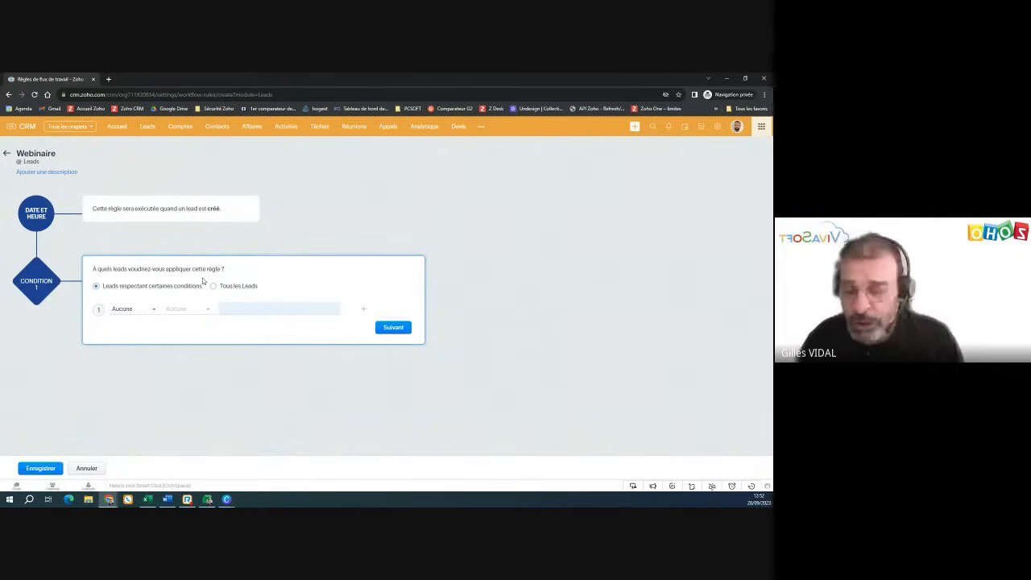
- Add the condition Origine du Lead est Site web and continue to actions
click(134, 312)
text(origi)
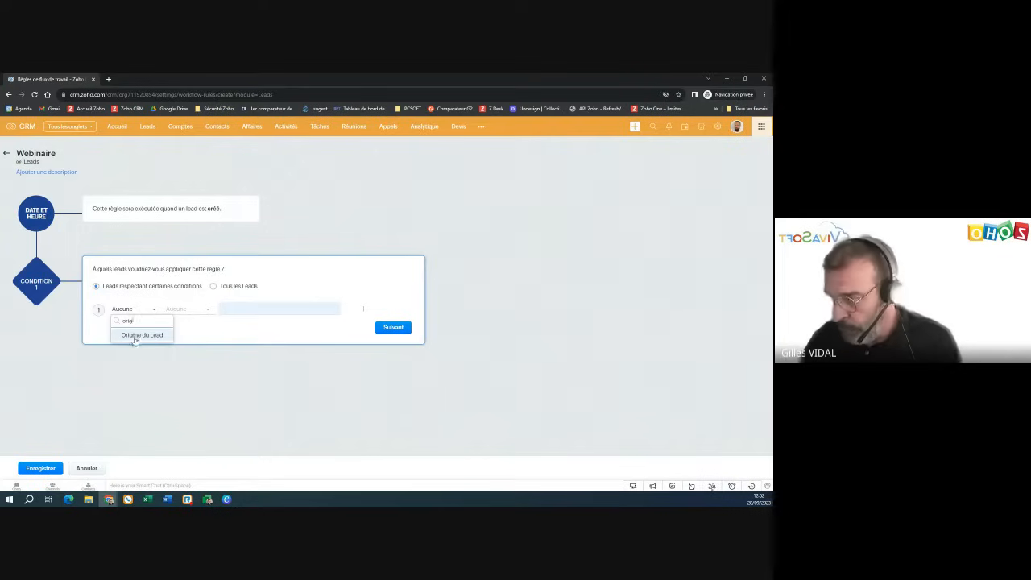
click(134, 335)
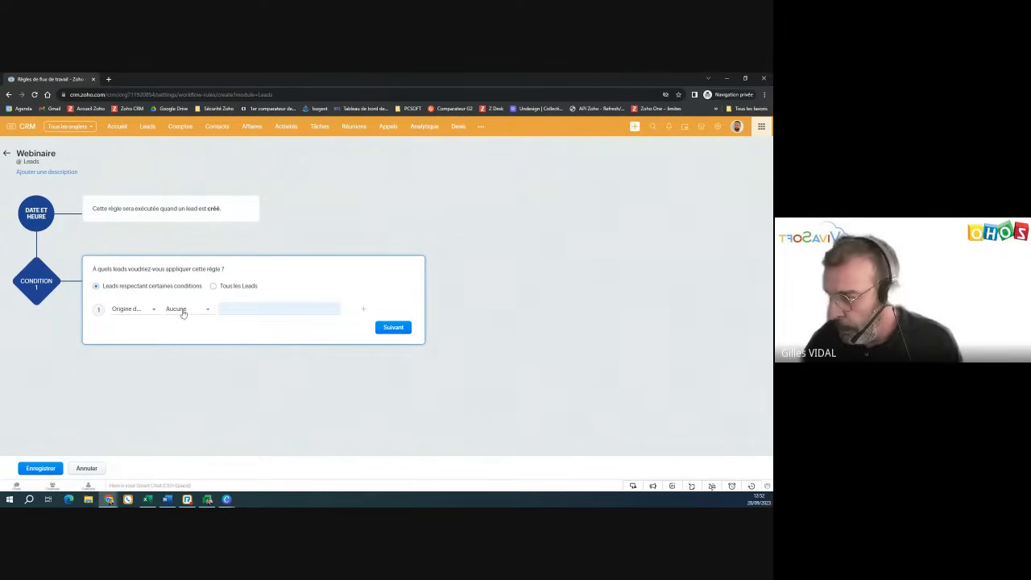
click(183, 311)
click(188, 333)
click(224, 310)
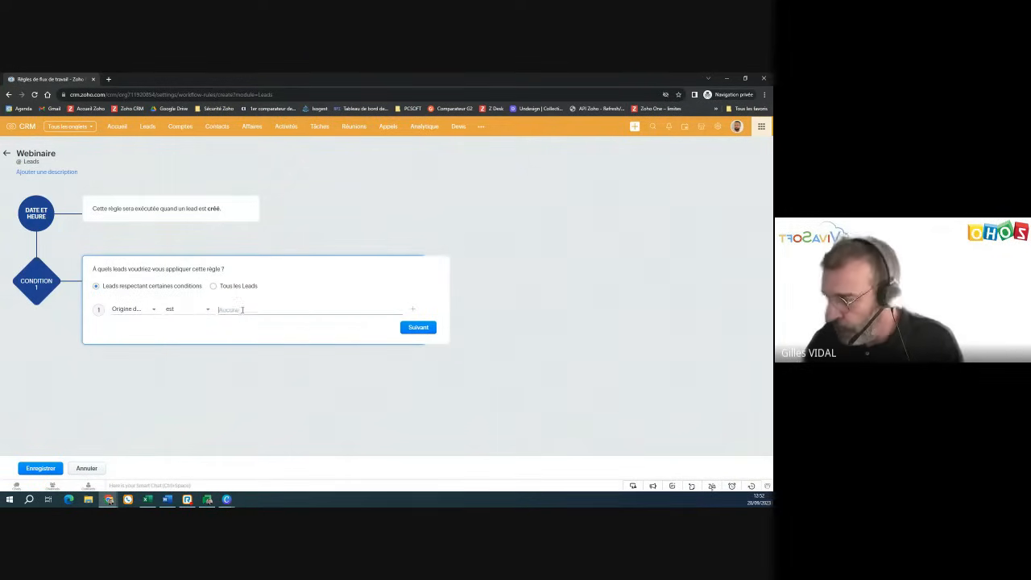
scroll(271, 355, down, 5)
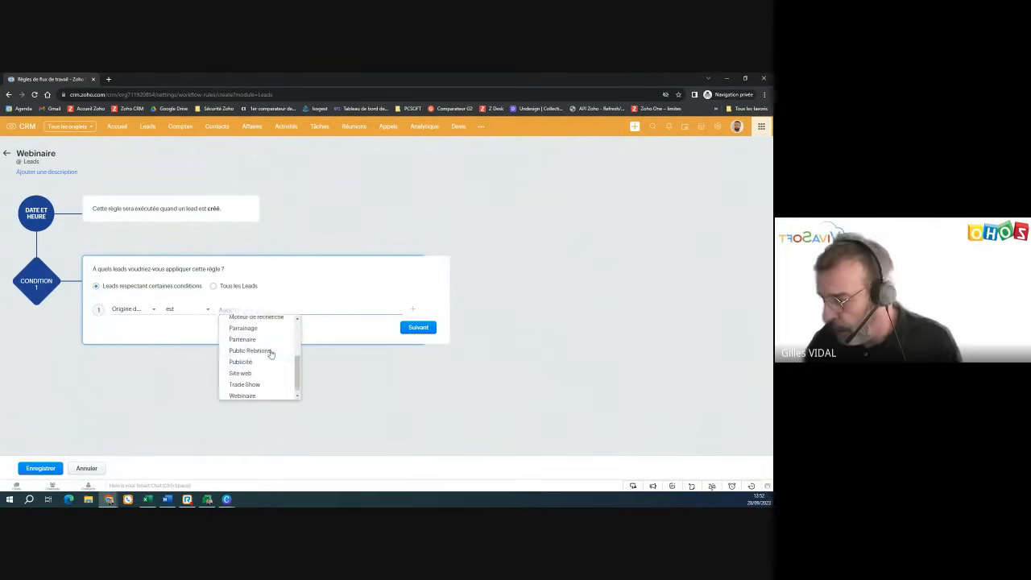
click(241, 369)
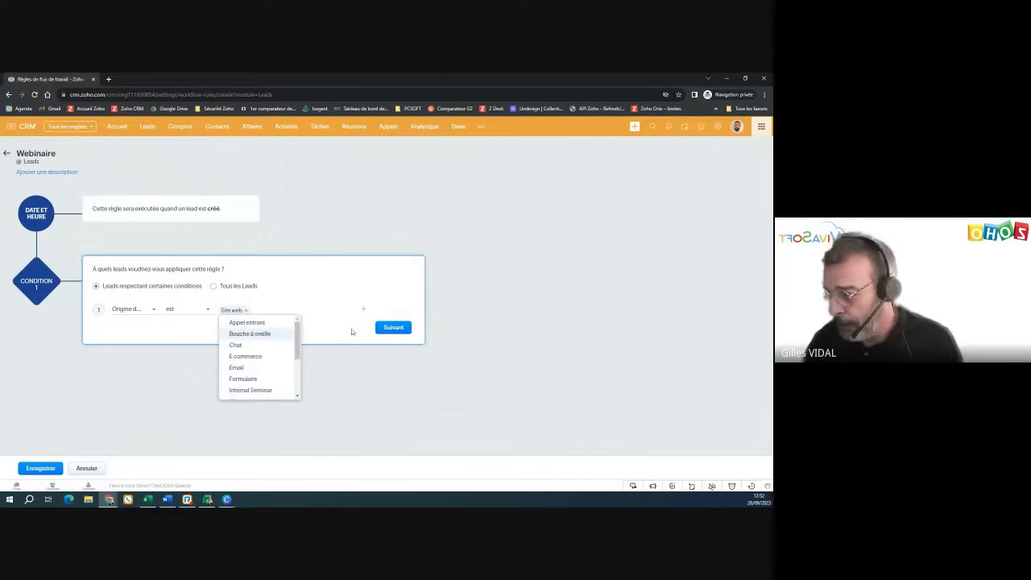
click(359, 343)
click(393, 331)
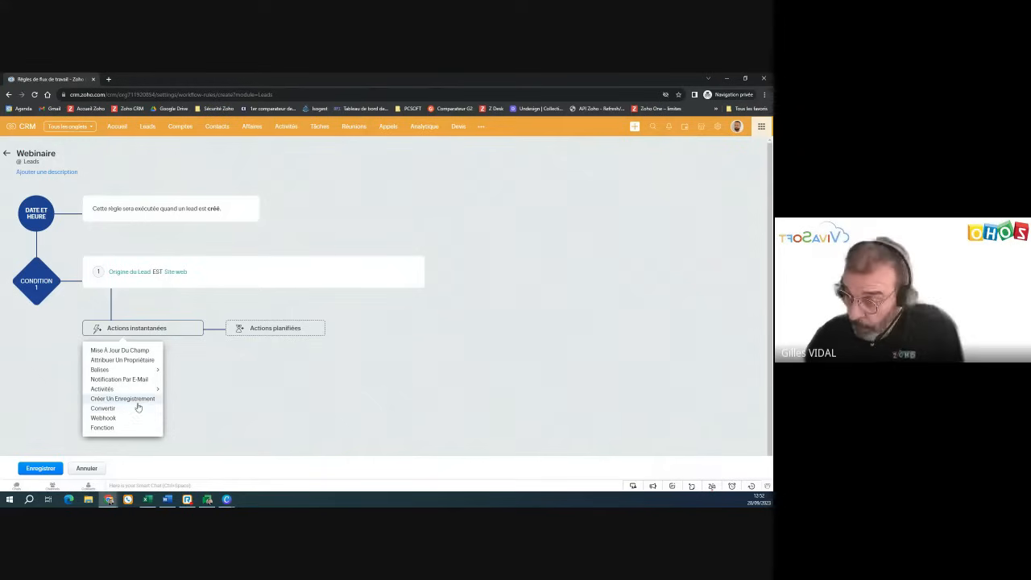
- Create instant e-mail notification 'Webinaire' to the lead's E-mail using the Webinaire template, and attach it
click(133, 382)
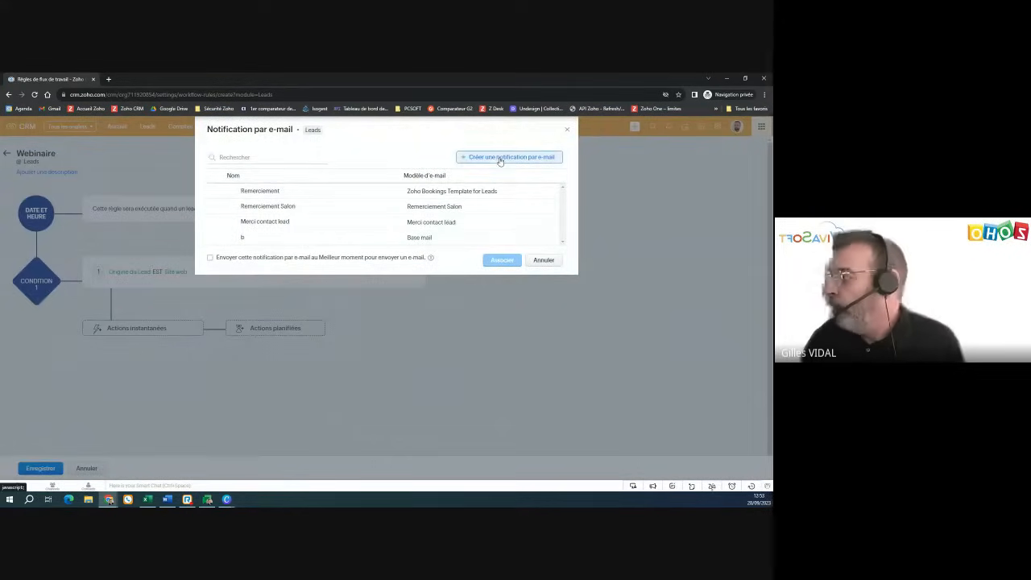
click(502, 158)
click(392, 157)
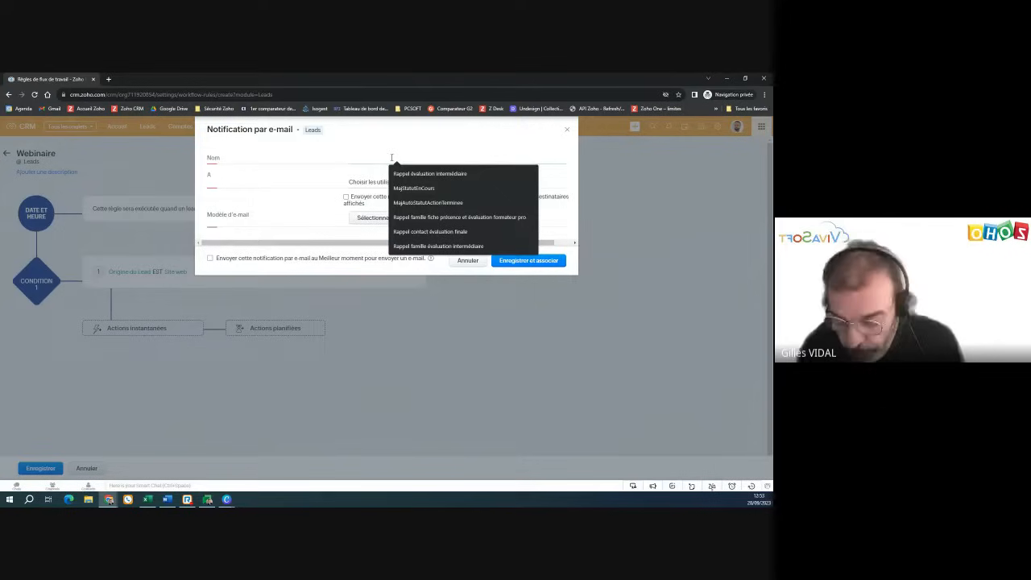
text(Webin)
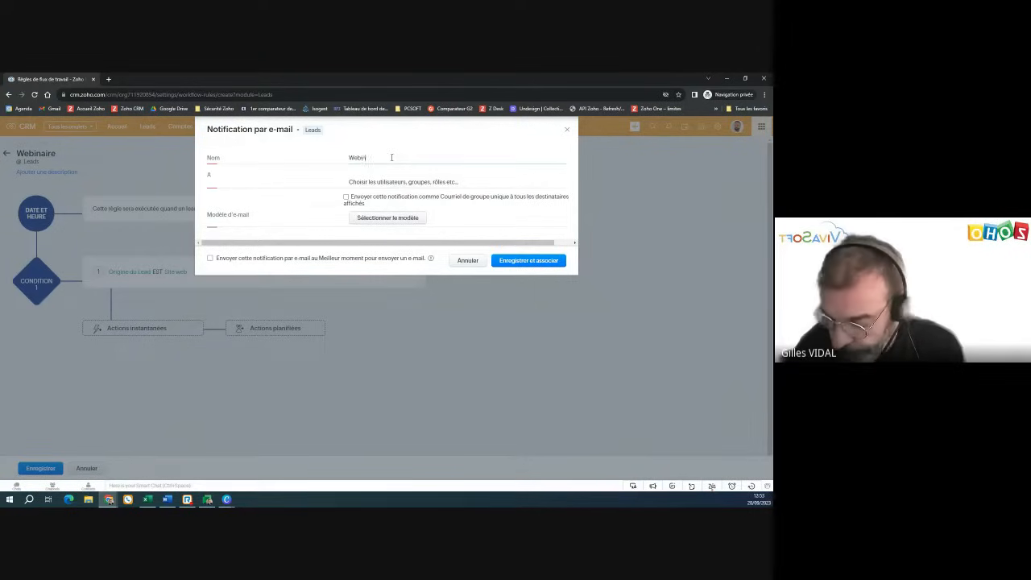
text(aire)
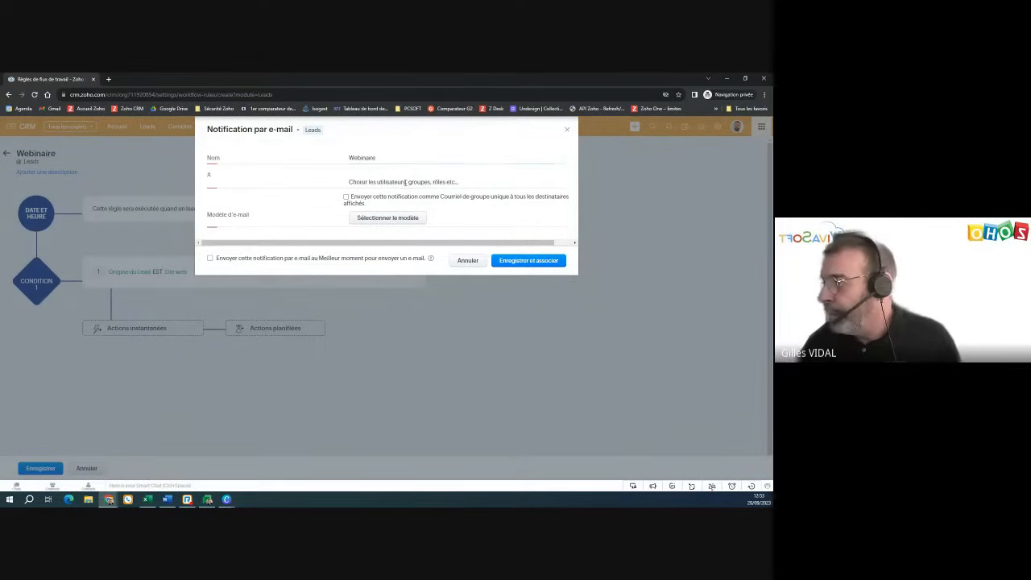
click(404, 182)
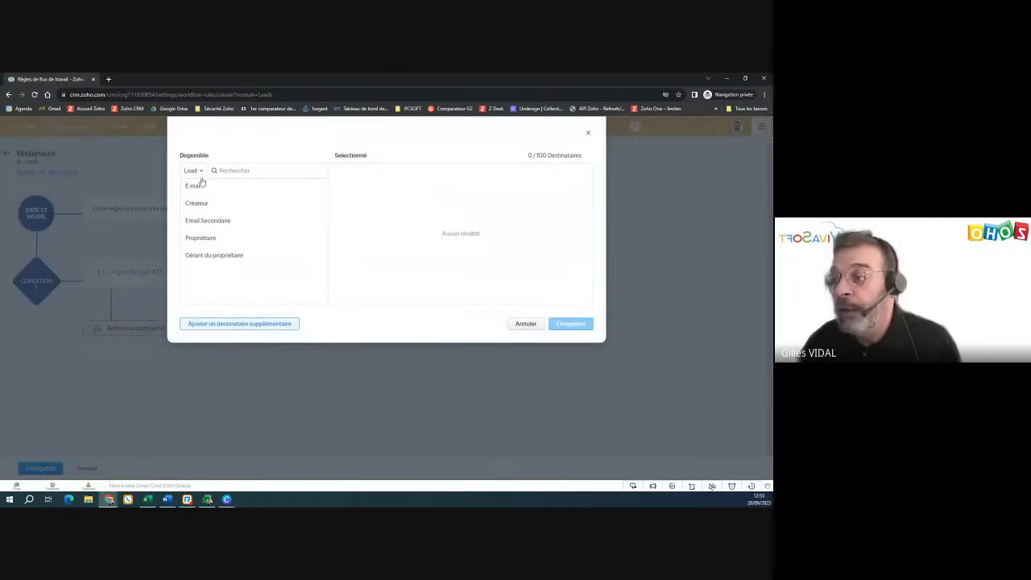
click(194, 185)
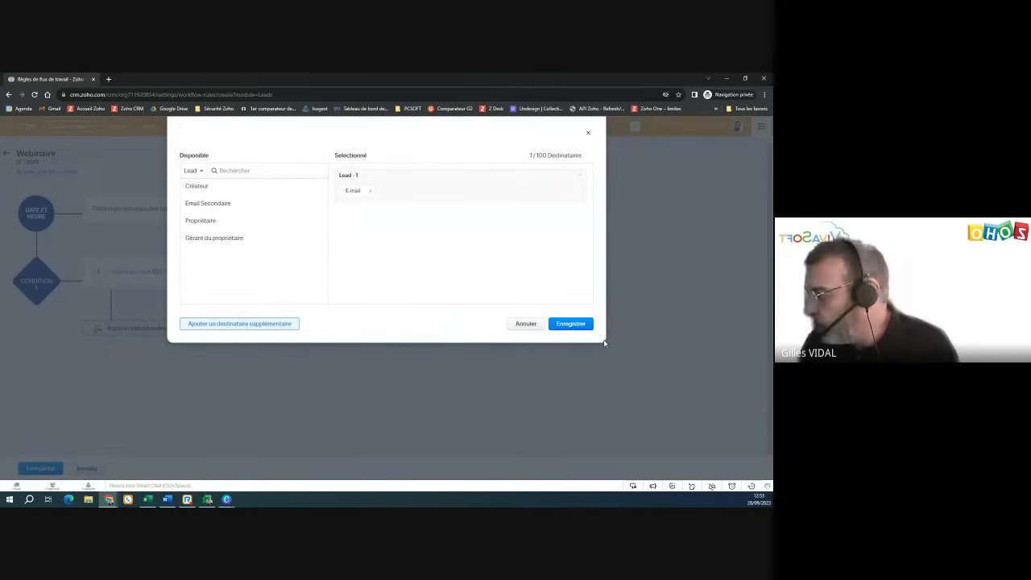
click(571, 323)
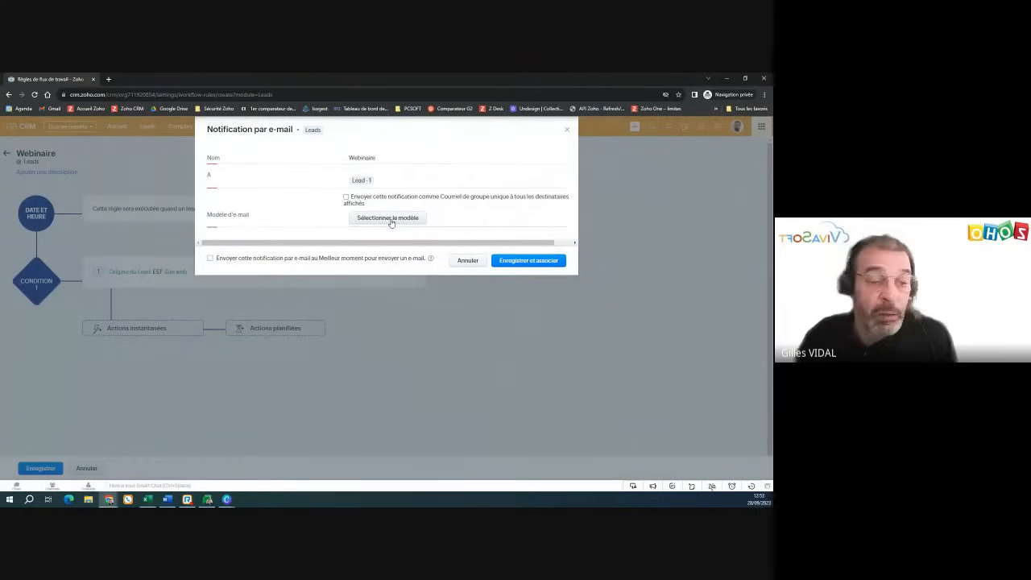
click(390, 219)
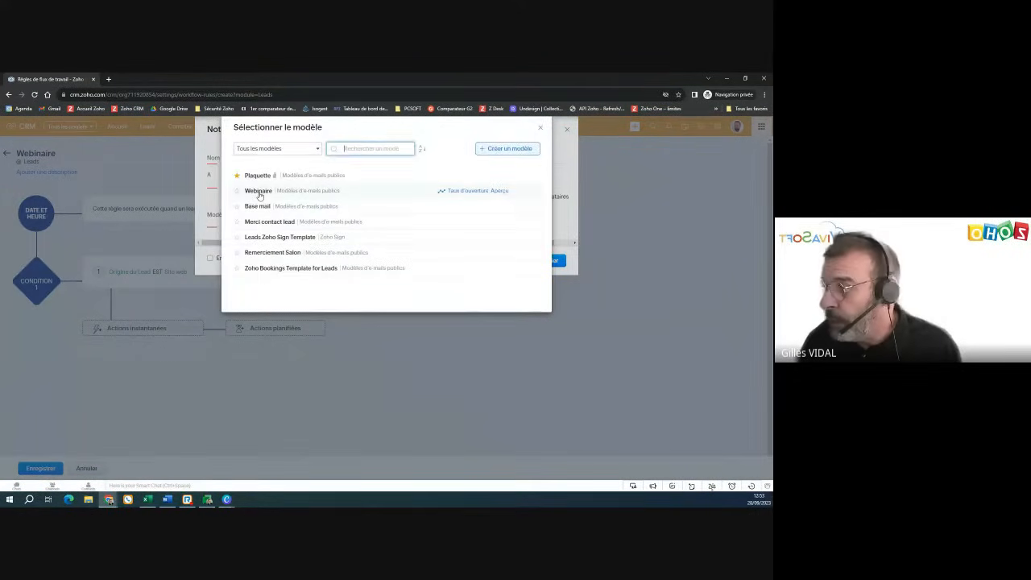
click(258, 191)
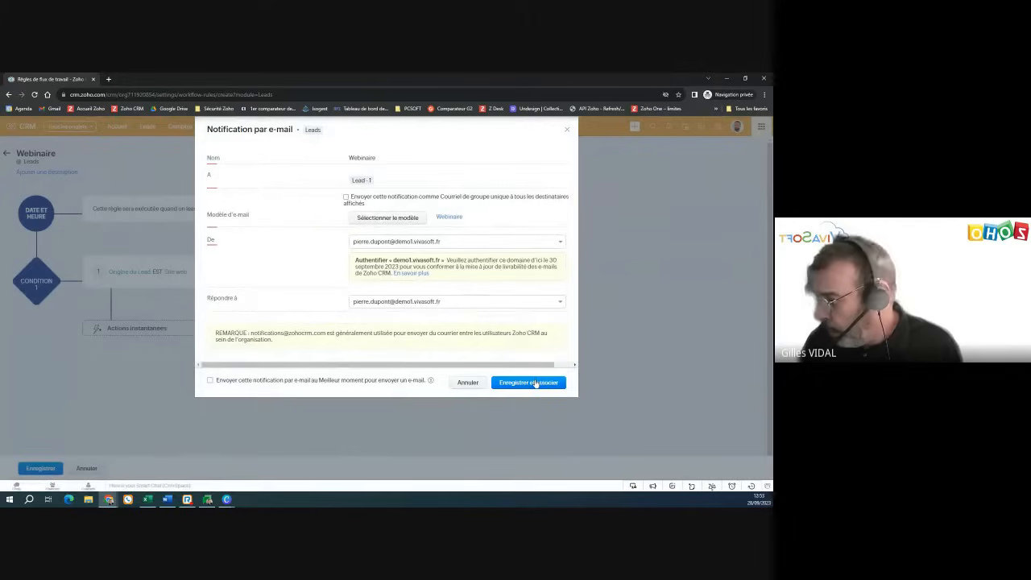
click(528, 383)
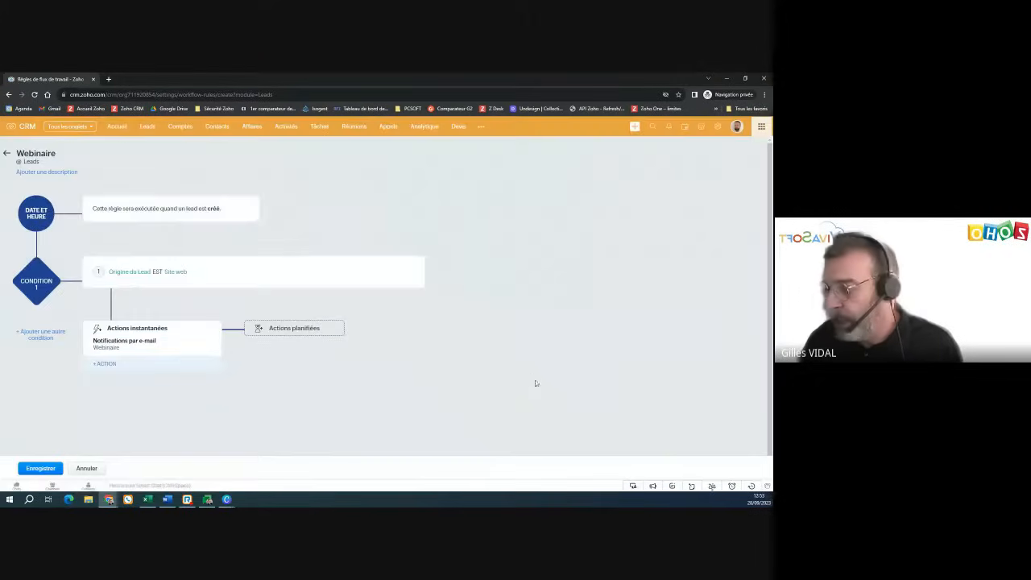
- Save the Webinaire rule and start a new lead in the Leads module
click(46, 471)
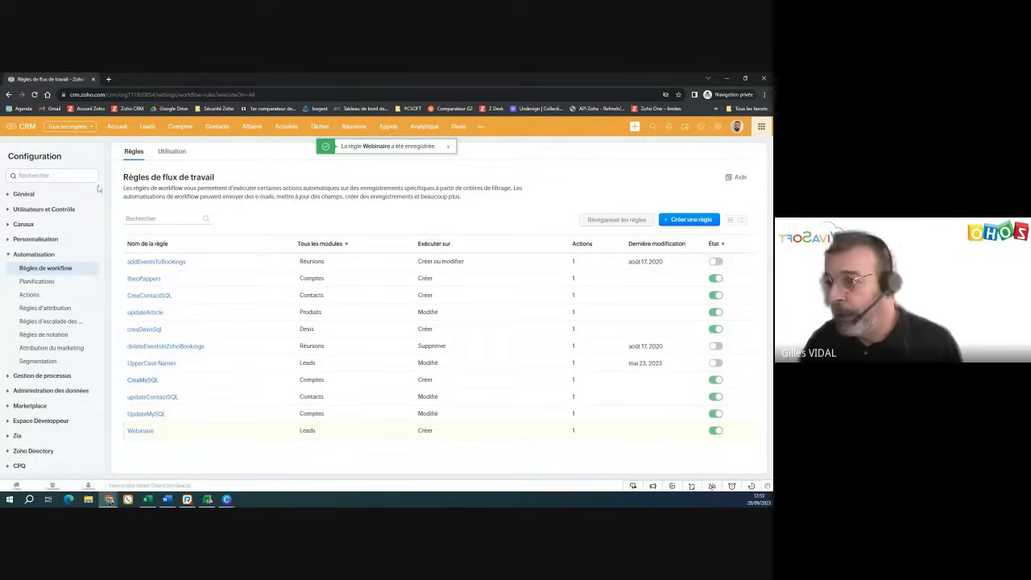
click(148, 127)
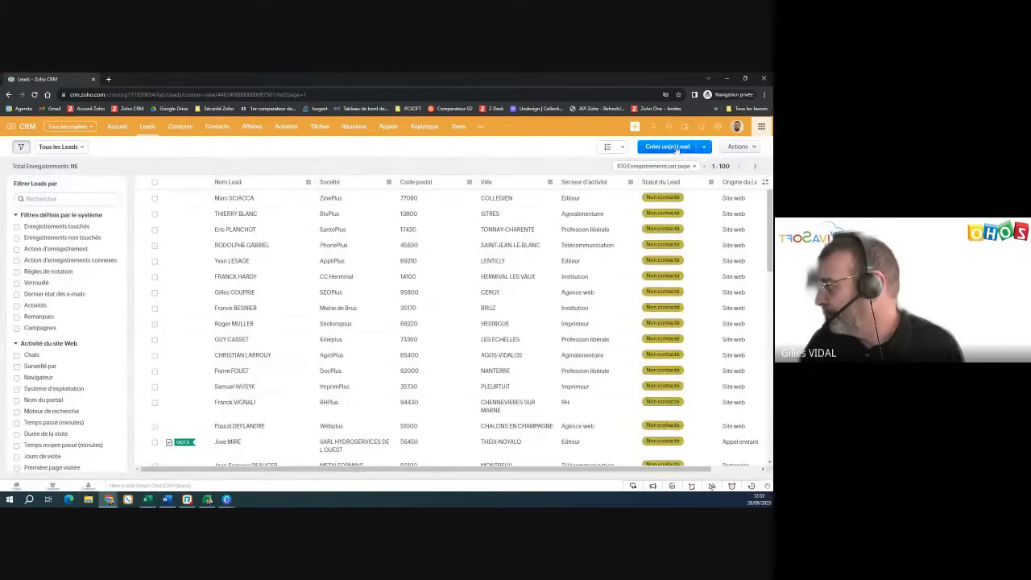
click(675, 147)
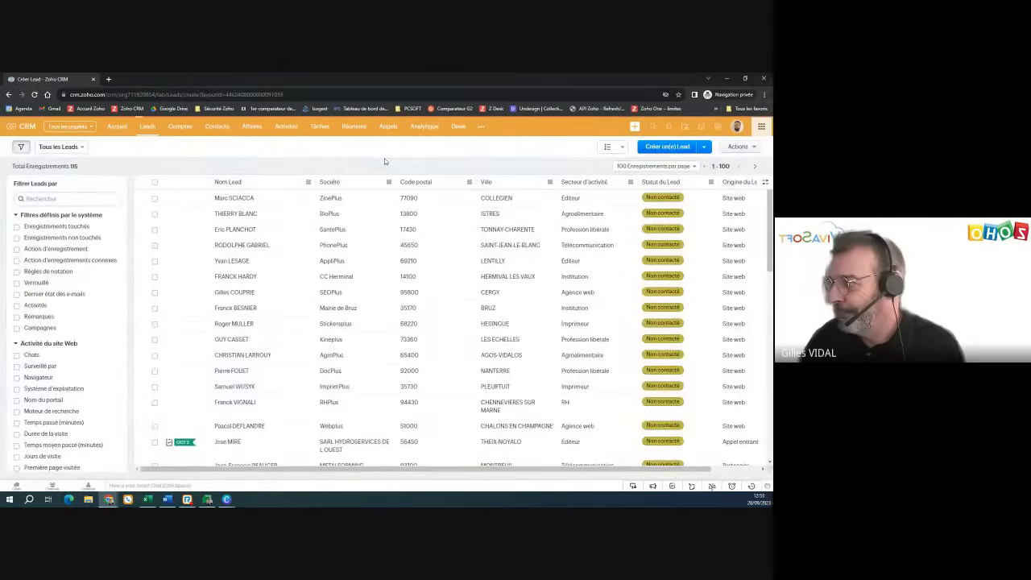
click(163, 259)
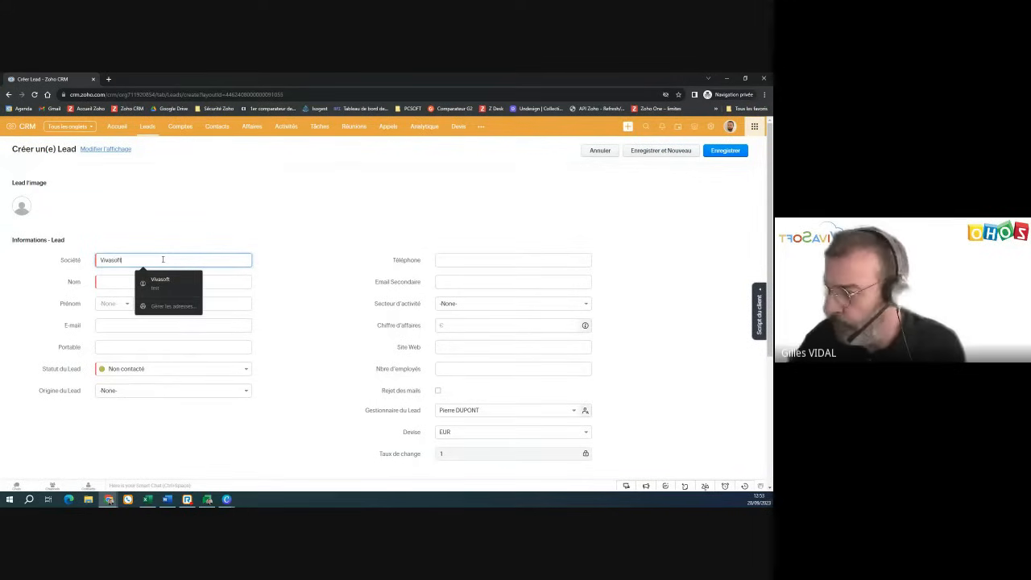
- Enter company Vivasoft, the contact's last name, salutation M., first name and e-mail address
text(Vivasoft)
key(Tab)
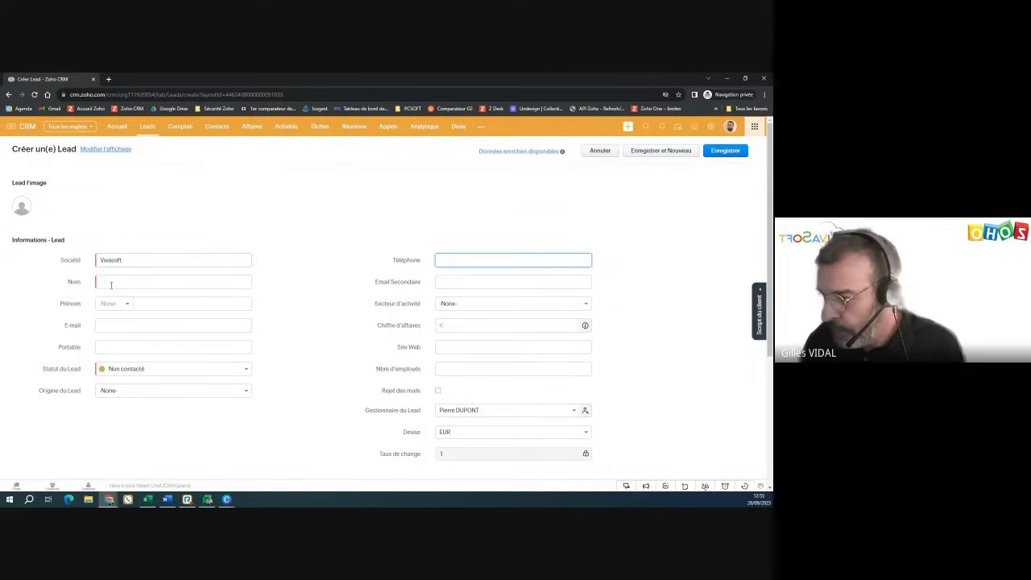
click(111, 283)
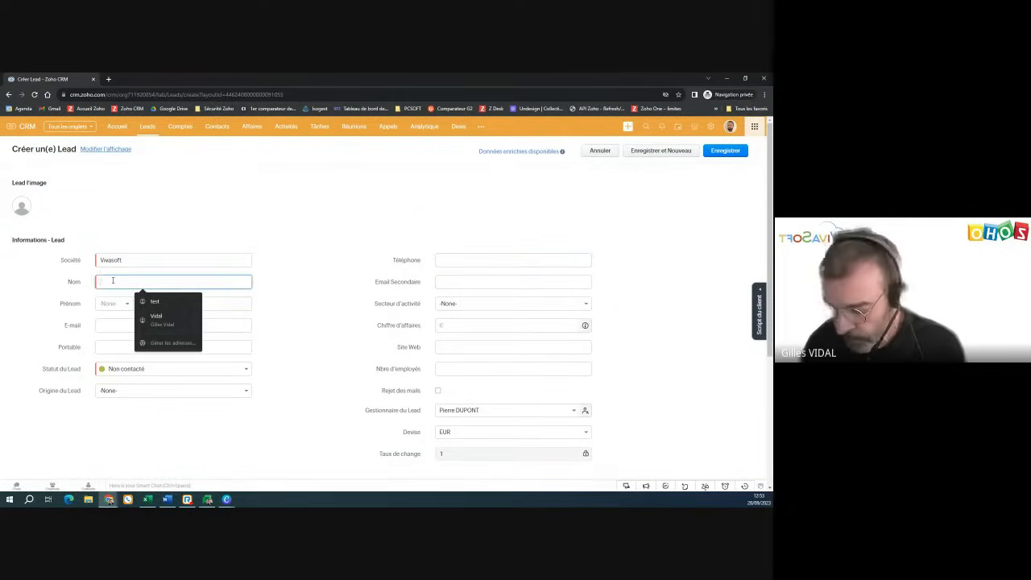
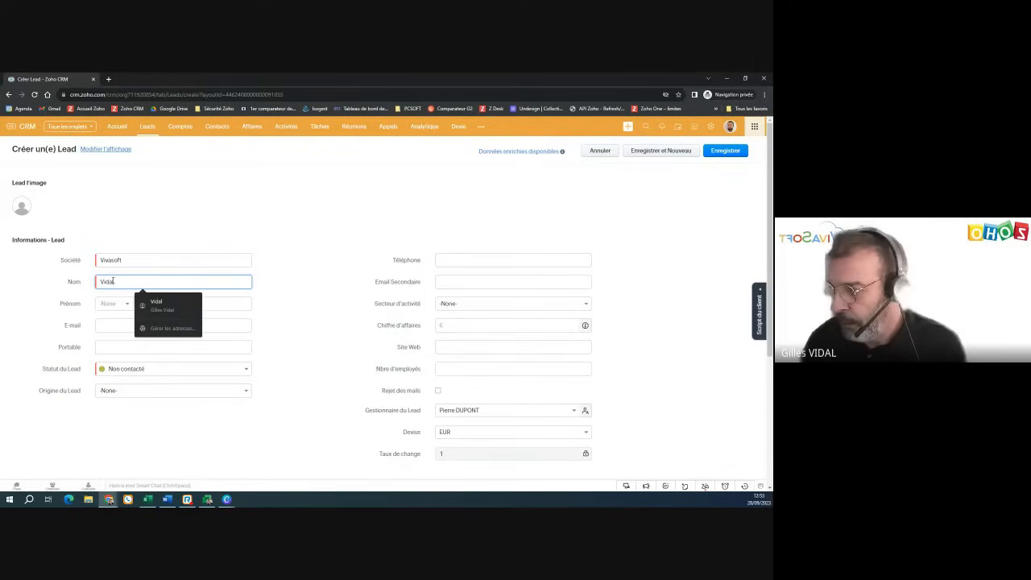
click(111, 304)
click(117, 331)
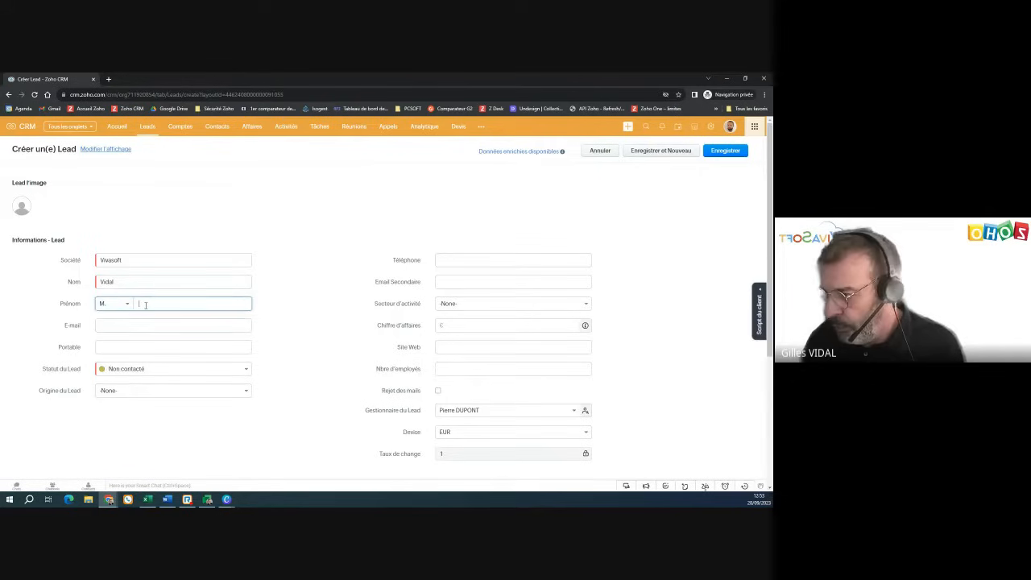
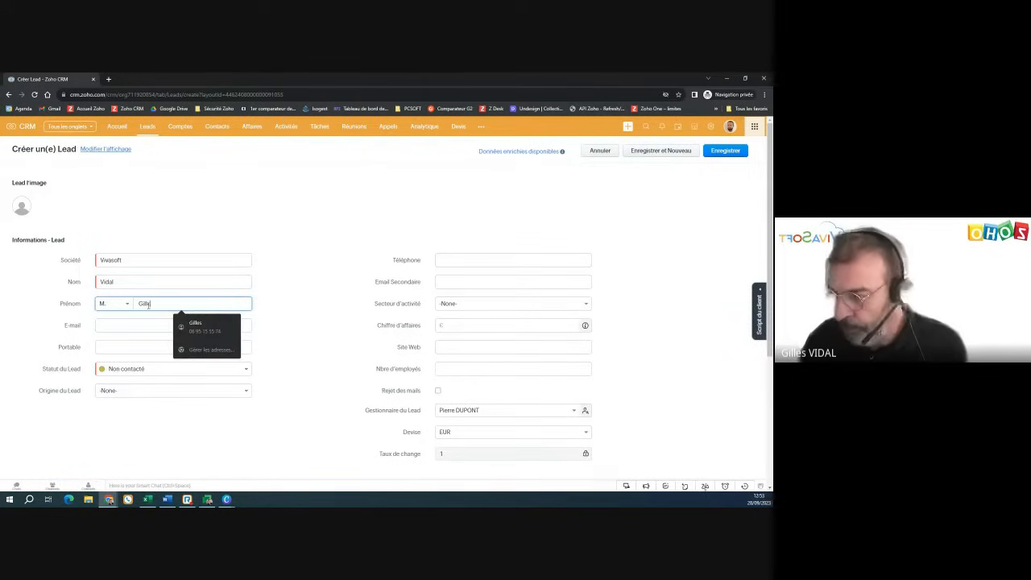
click(144, 326)
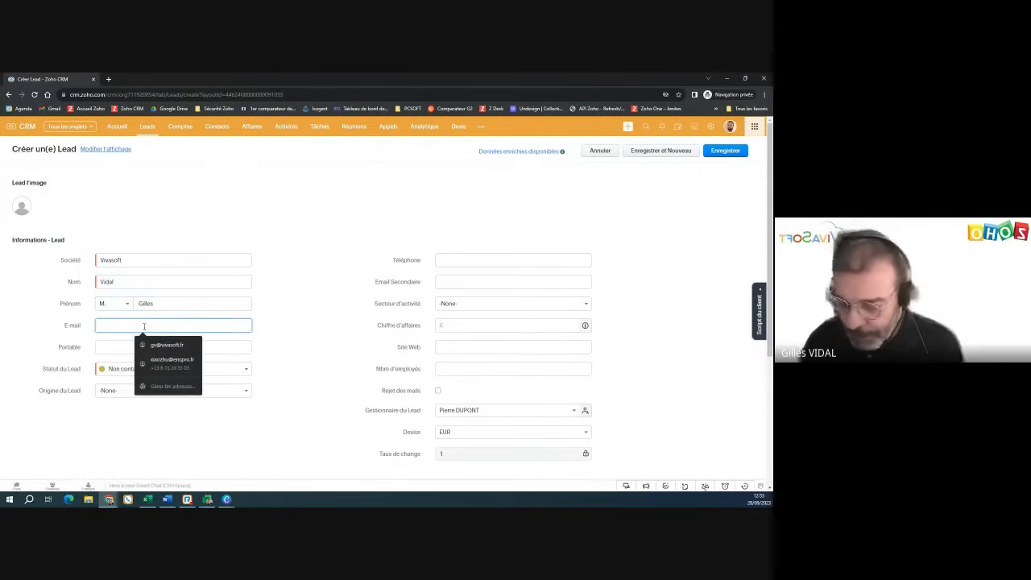
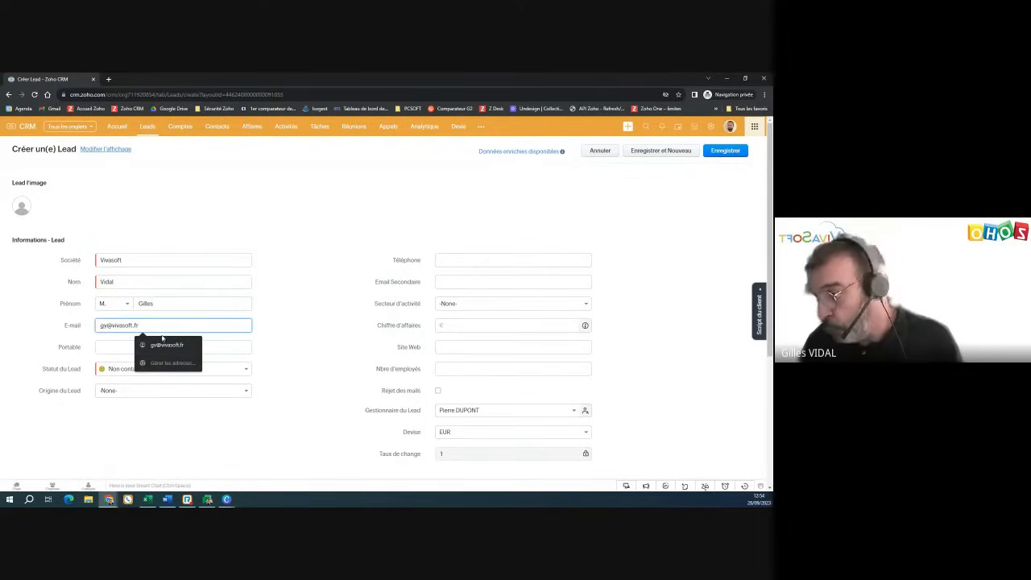
- Set the lead's Origine du Lead to Site web
click(121, 392)
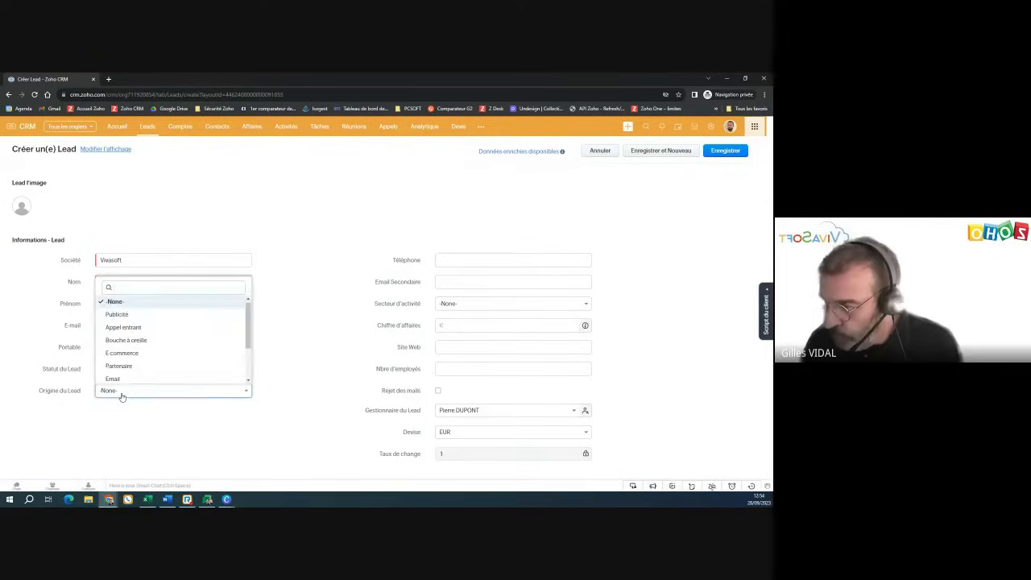
scroll(132, 367, down, 3)
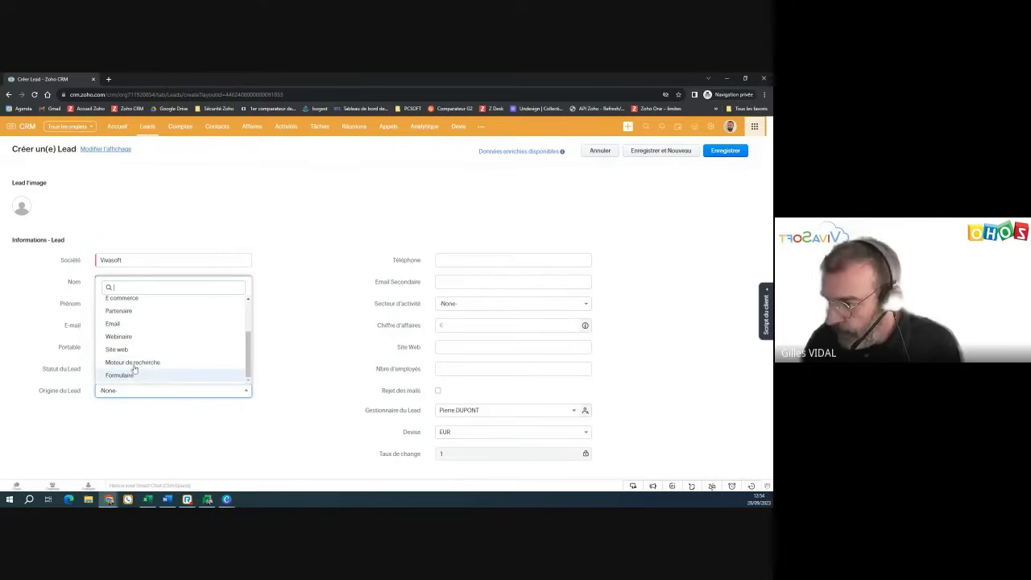
click(117, 348)
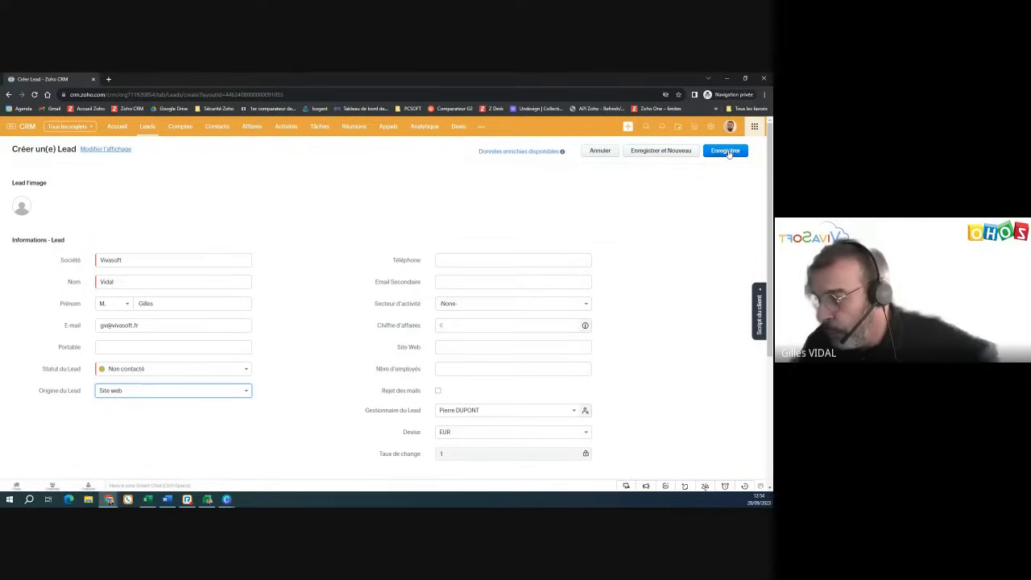
- Save the Vivasoft lead and maximize the Gmail window
click(728, 153)
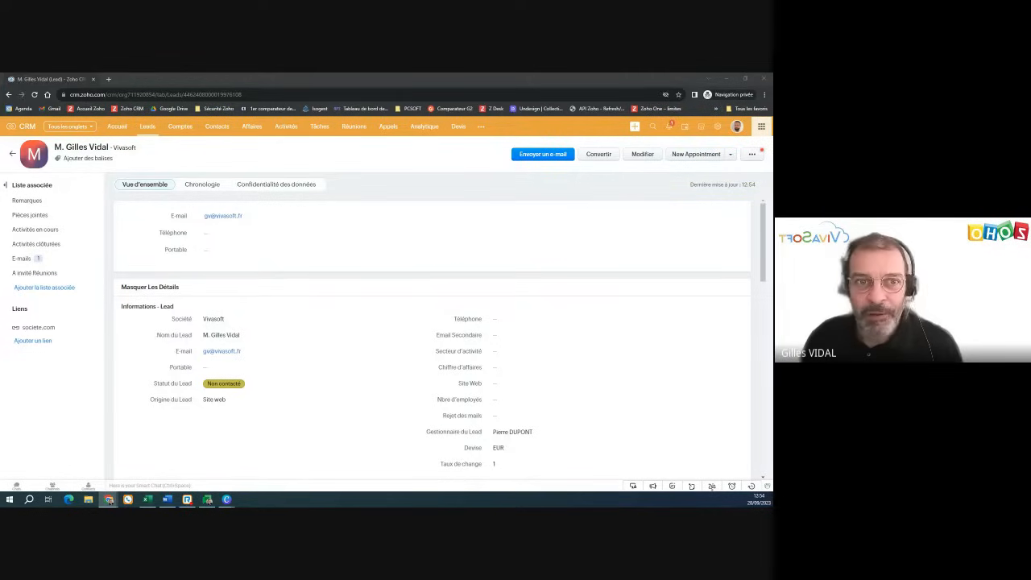
drag(276, 80, 277, 73)
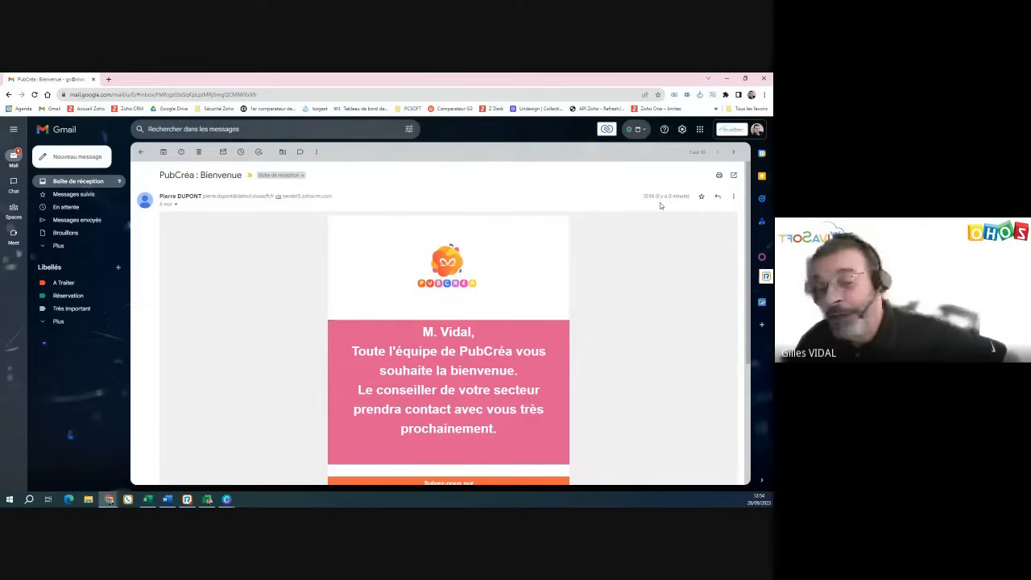
- Read through the 'PubCréa : Bienvenue' welcome e-mail in Gmail
scroll(659, 204, down, 1)
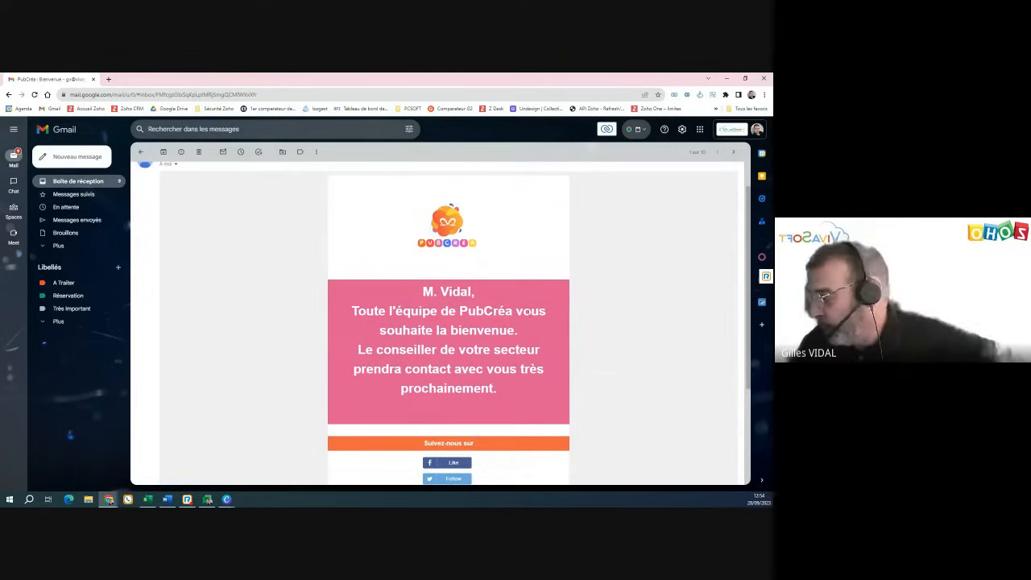
scroll(429, 329, down, 3)
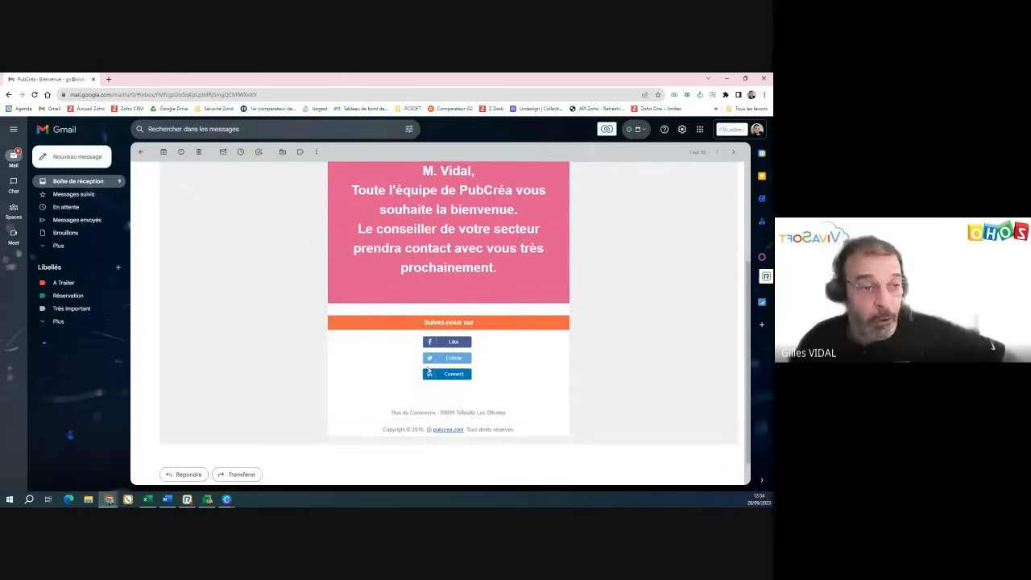
scroll(428, 370, up, 4)
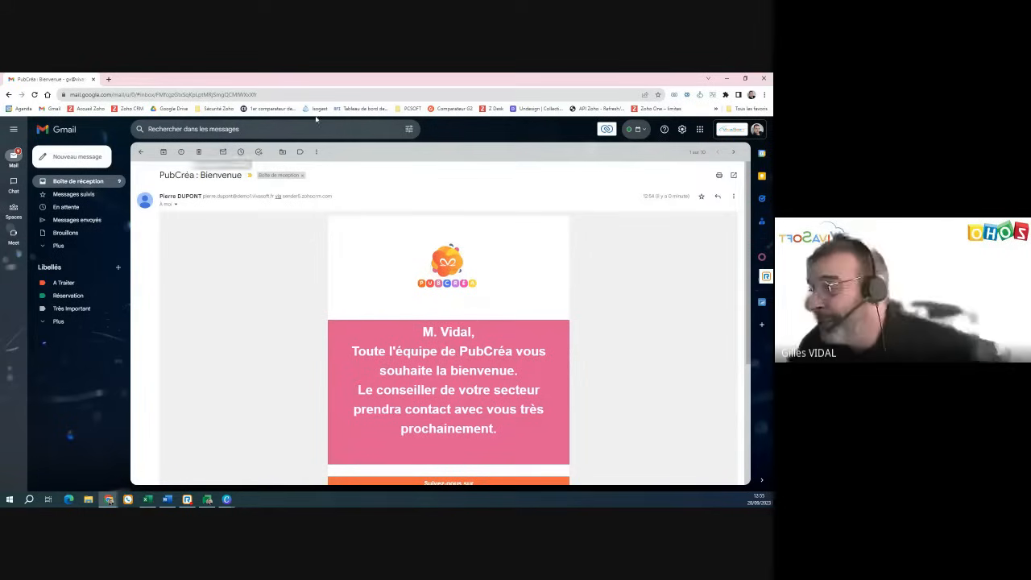
- Move Gmail aside and bring the Survey session window to the front
drag(57, 82, 0, 241)
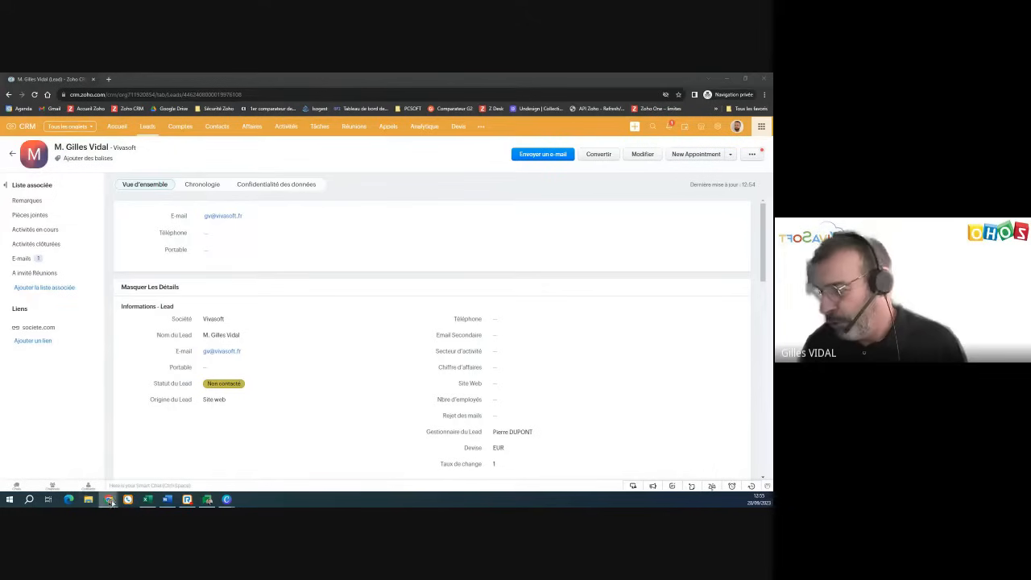
mouse_move(110, 500)
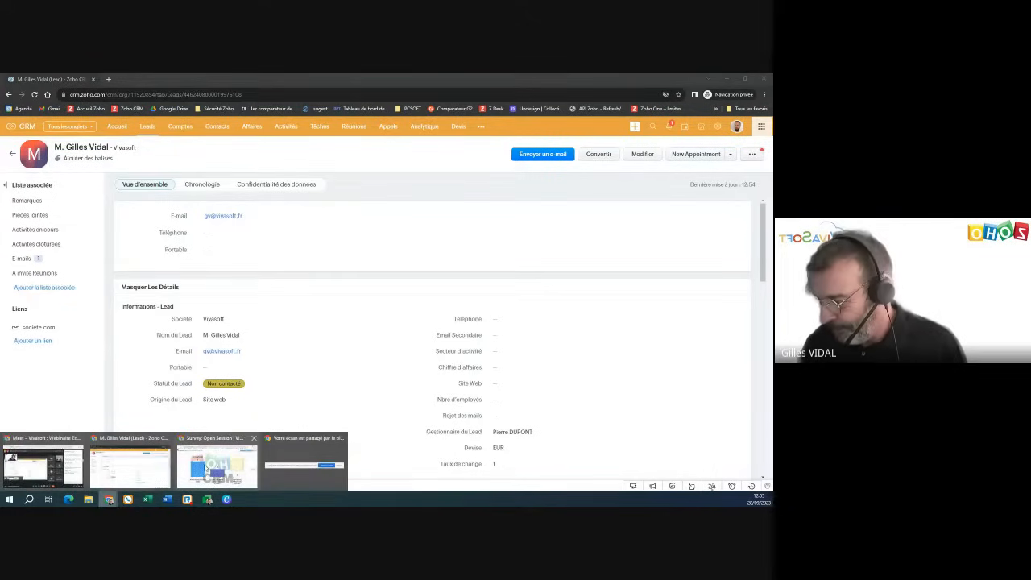
click(211, 465)
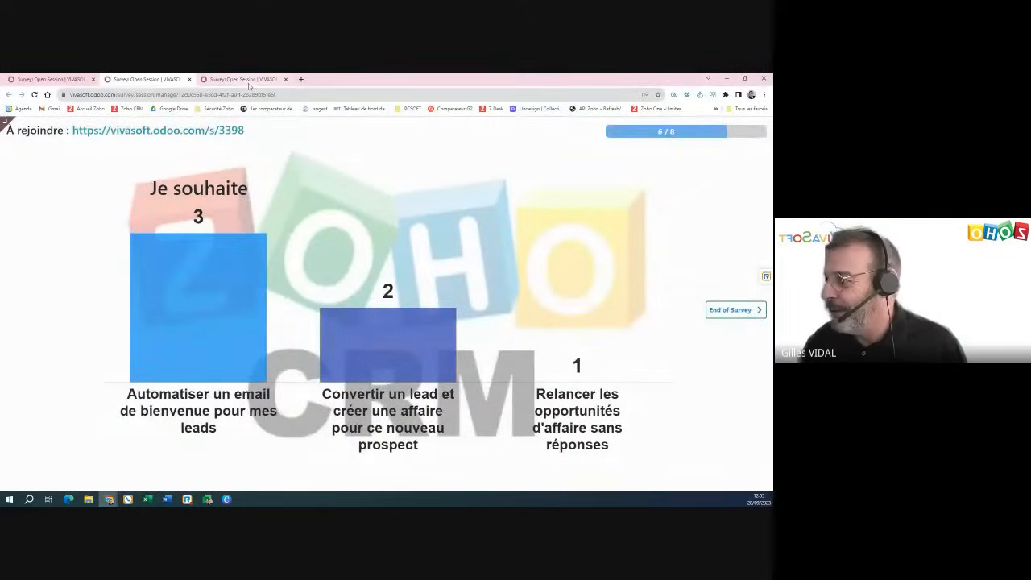
- View the third Survey session's results, then minimize the browser to return to Zoho CRM
click(249, 81)
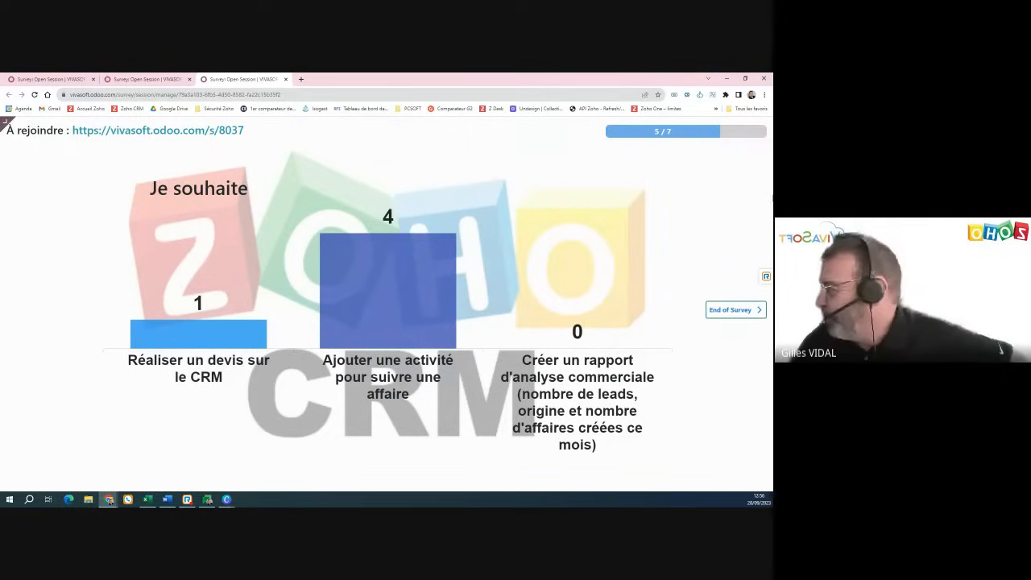
click(727, 79)
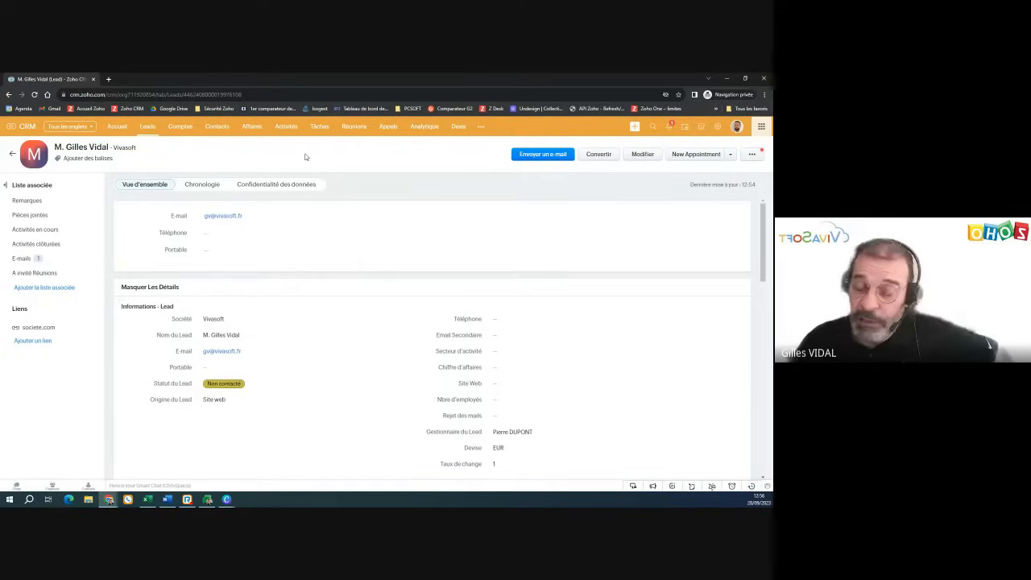
- Browse the Affaires pipeline and Contacts, try moving the Chanay deal, then open King
click(252, 129)
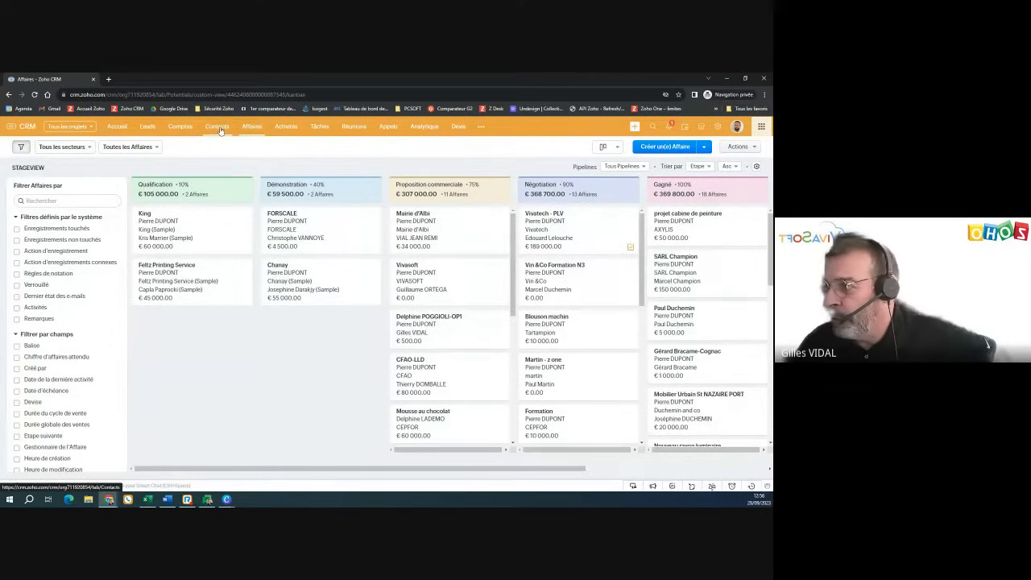
click(218, 127)
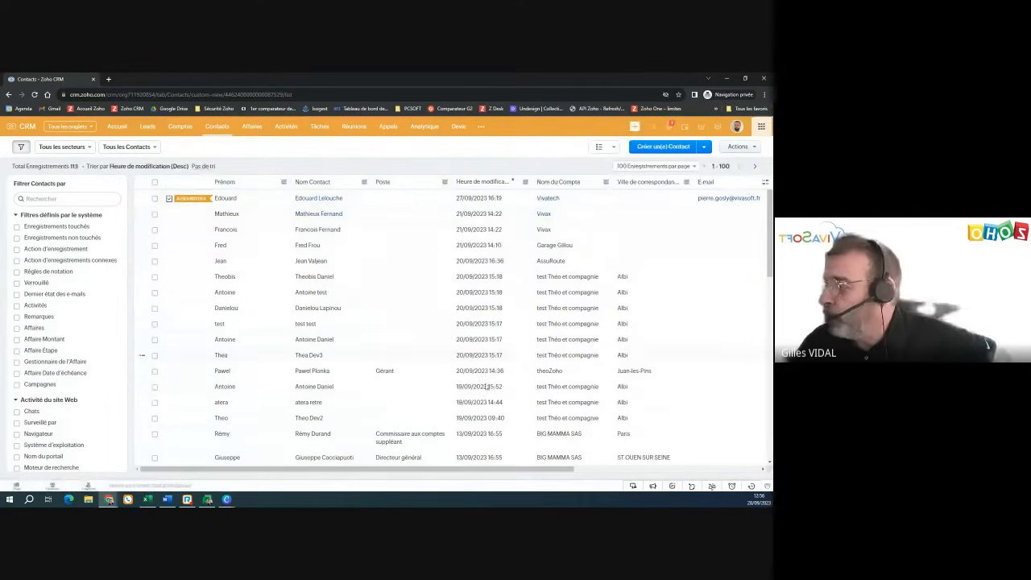
click(255, 131)
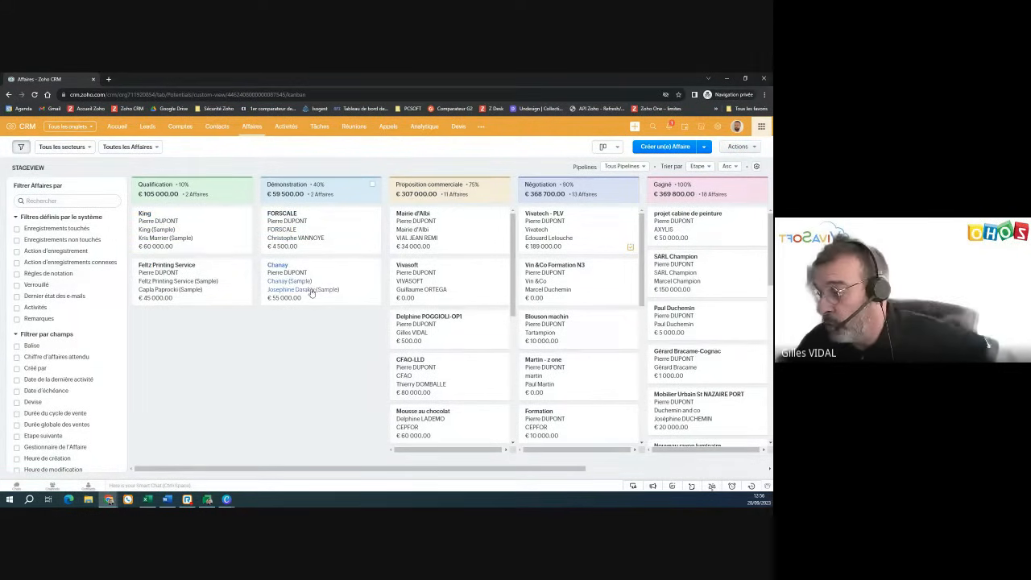
mouse_move(302, 270)
mouse_down()
mouse_move(365, 328)
mouse_move(493, 290)
mouse_move(298, 251)
mouse_move(406, 292)
mouse_move(476, 295)
mouse_move(288, 249)
mouse_move(421, 303)
mouse_move(299, 272)
mouse_move(298, 260)
mouse_up()
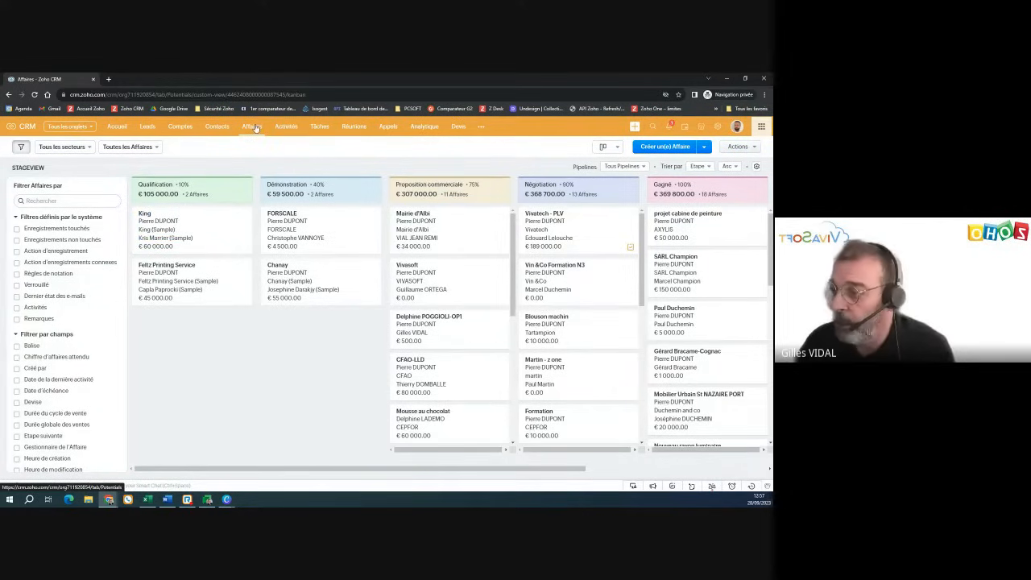
click(146, 215)
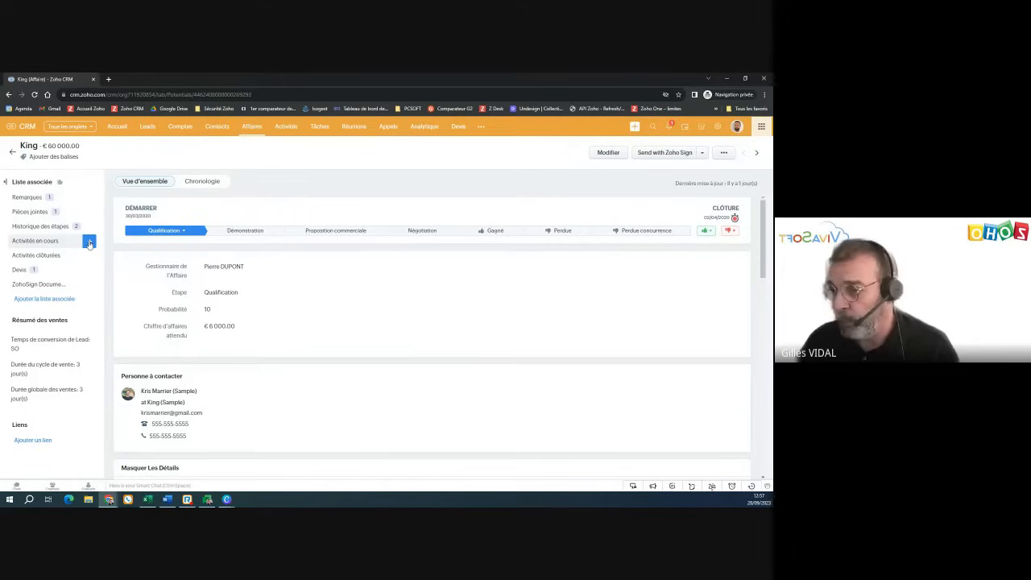
- Add a new Tâche under the King deal's Activités en cours
click(89, 243)
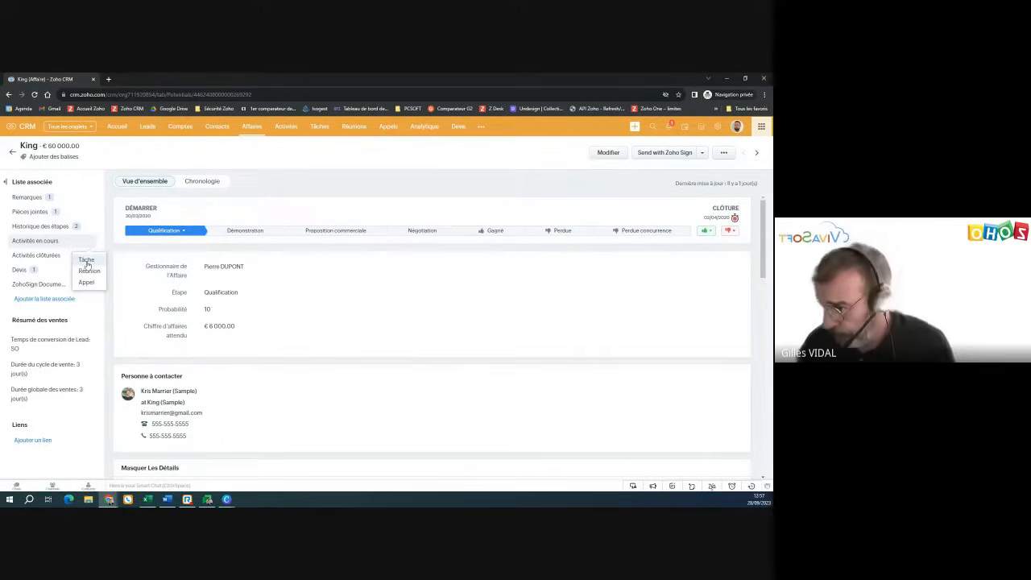
click(87, 261)
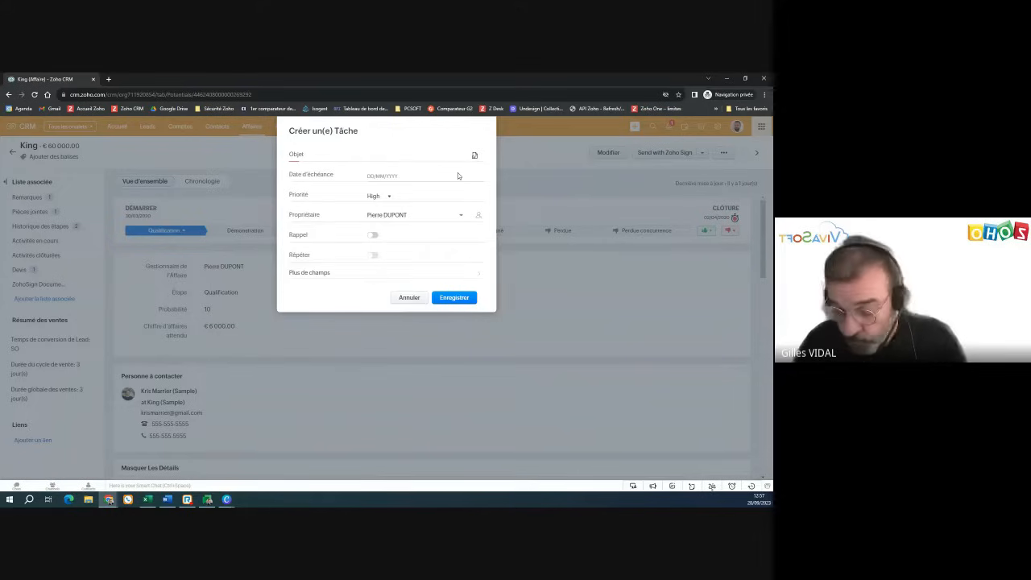
- Save task 'Relancer projet King' due 28/09/2023 with Normal priority, then view it on Accueil
text(Rel)
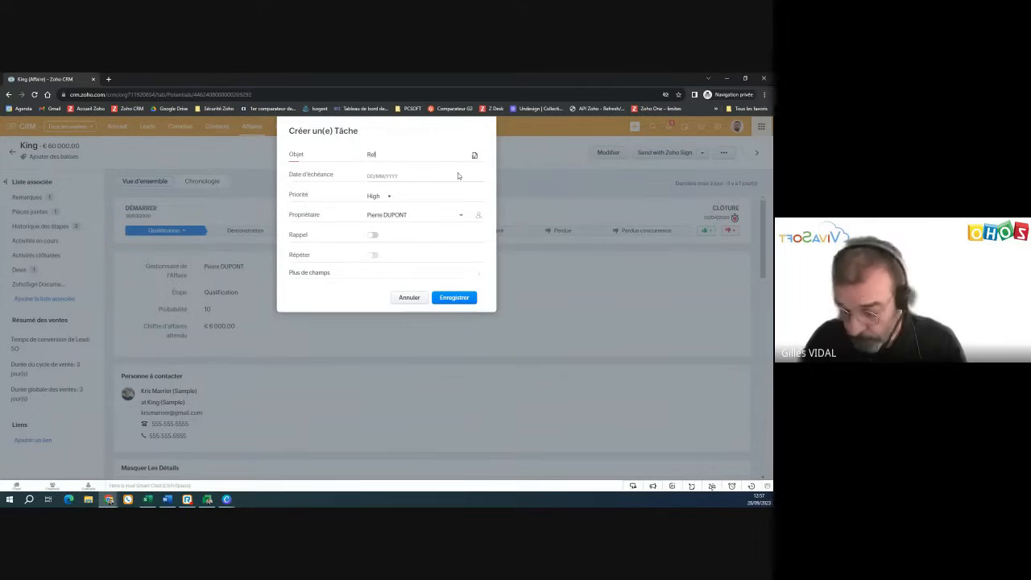
text(ancer p)
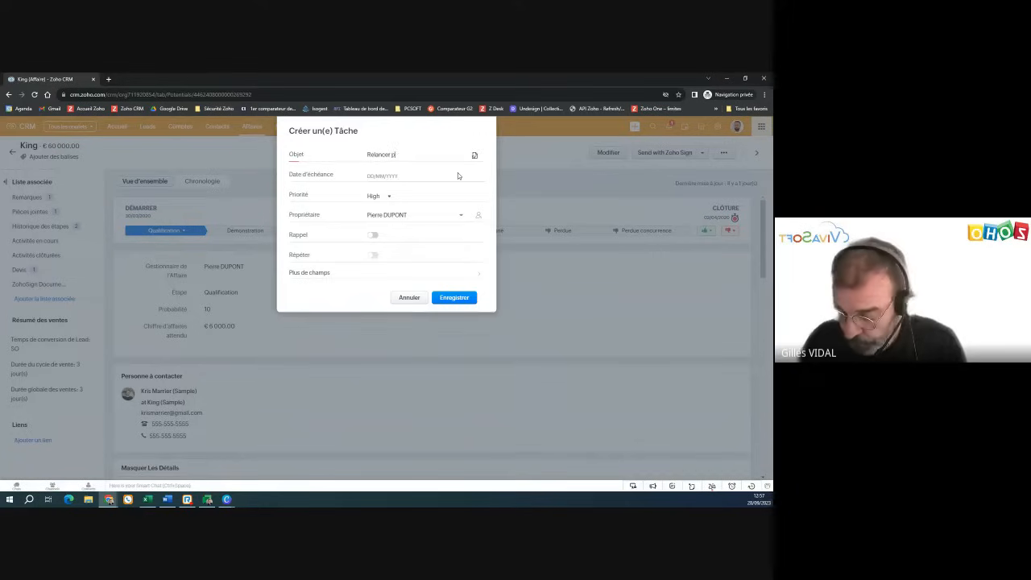
text(rojet King)
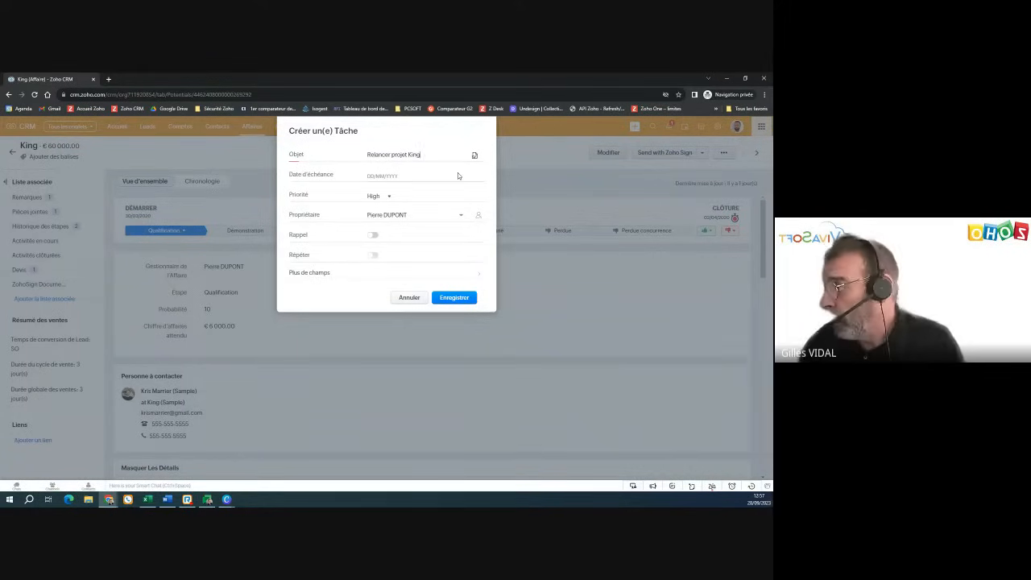
click(375, 176)
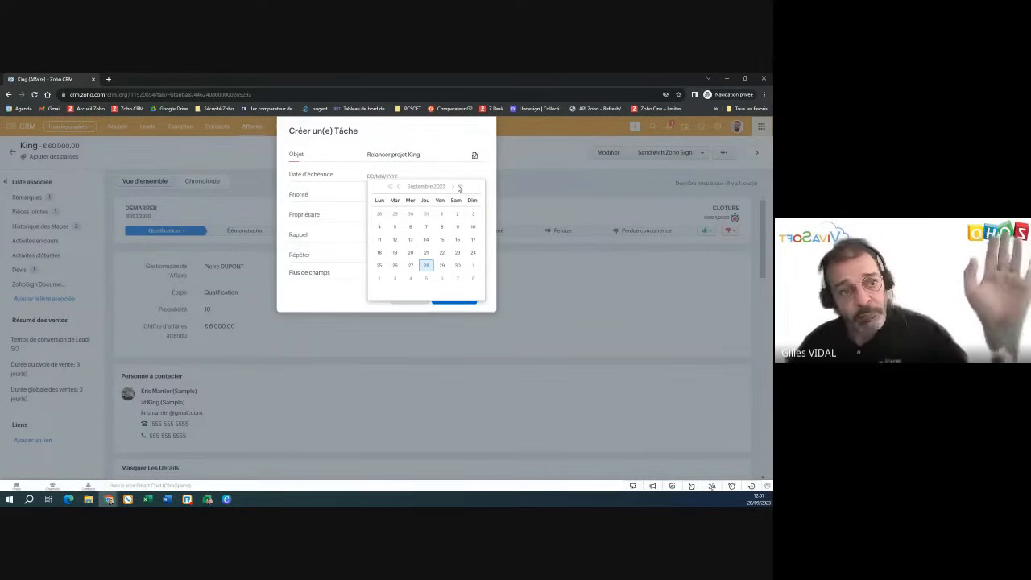
click(426, 266)
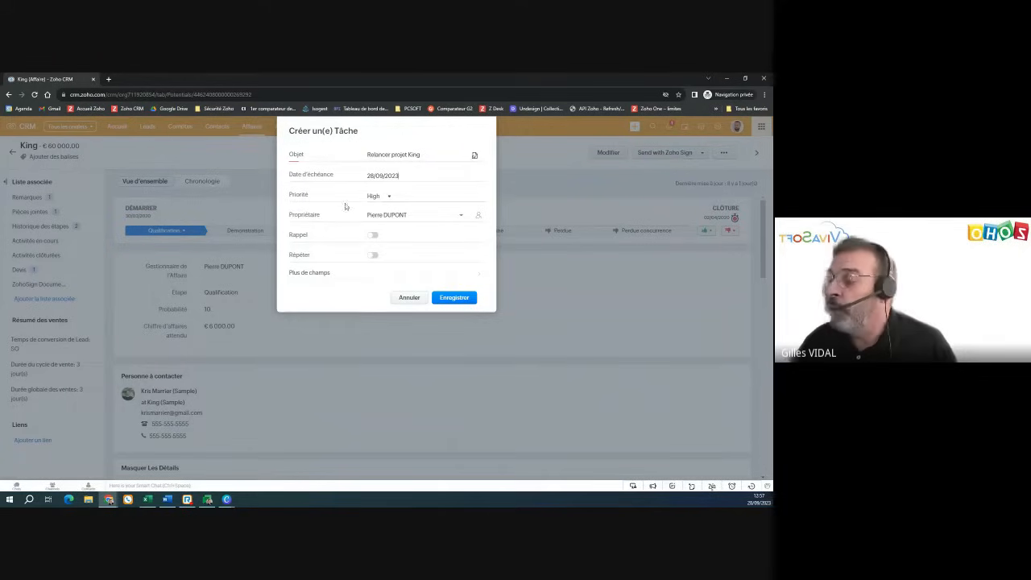
click(390, 198)
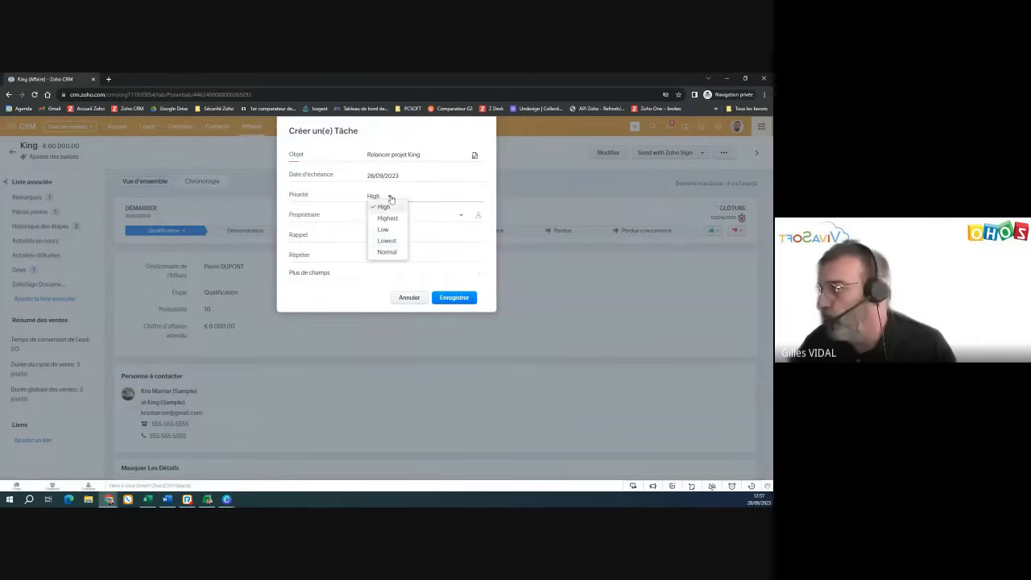
click(403, 254)
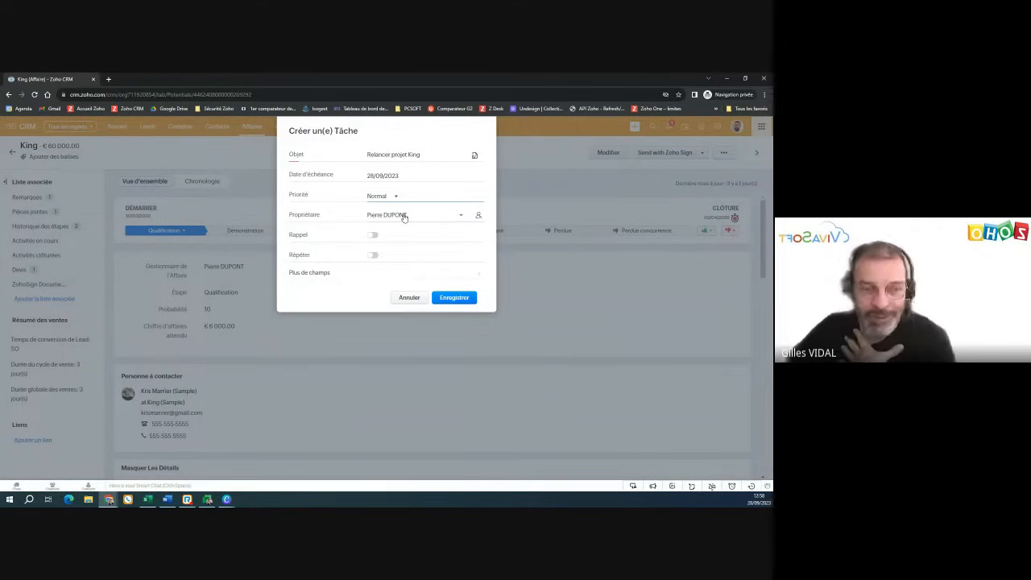
click(406, 217)
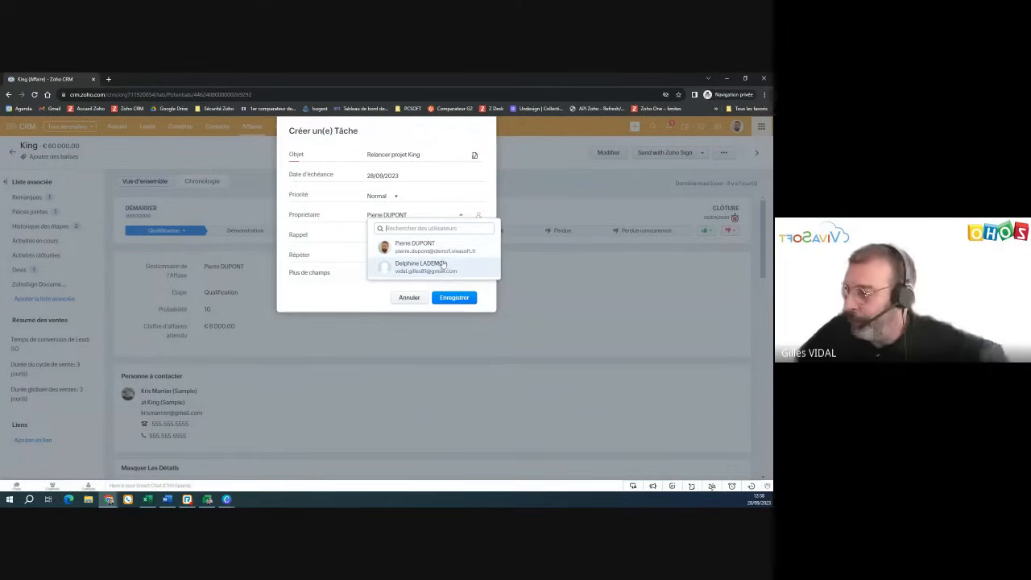
click(445, 249)
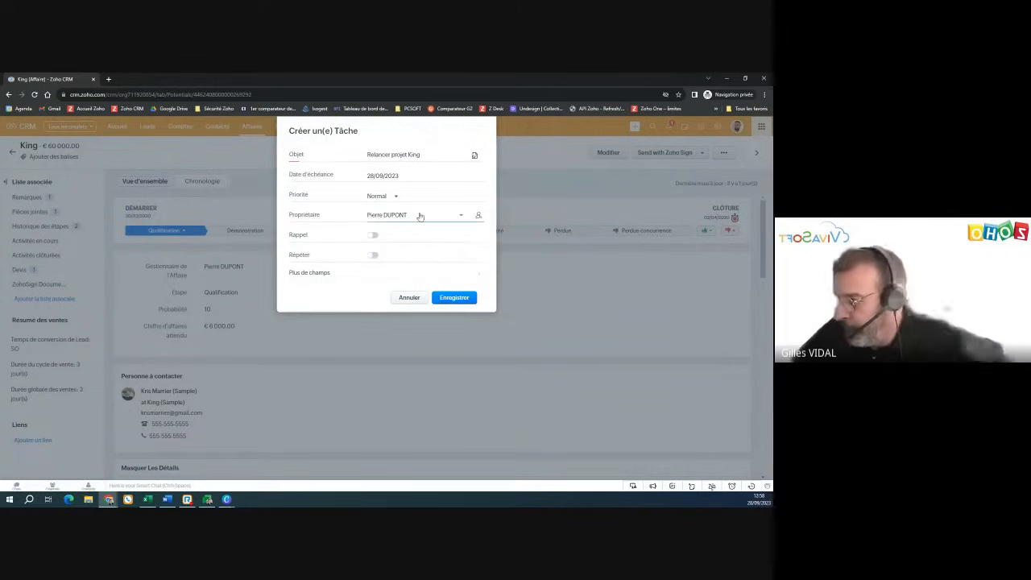
click(448, 297)
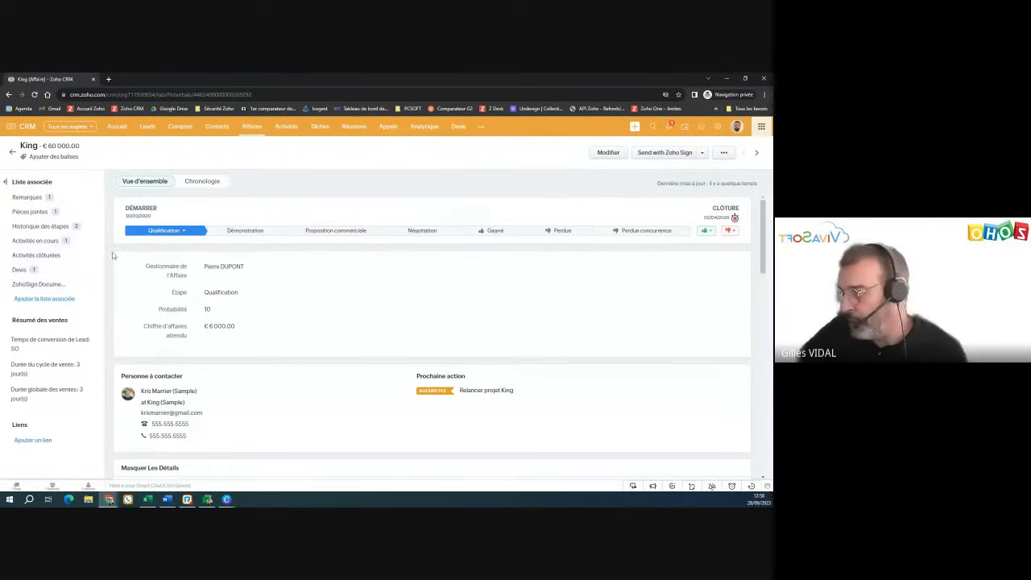
click(119, 127)
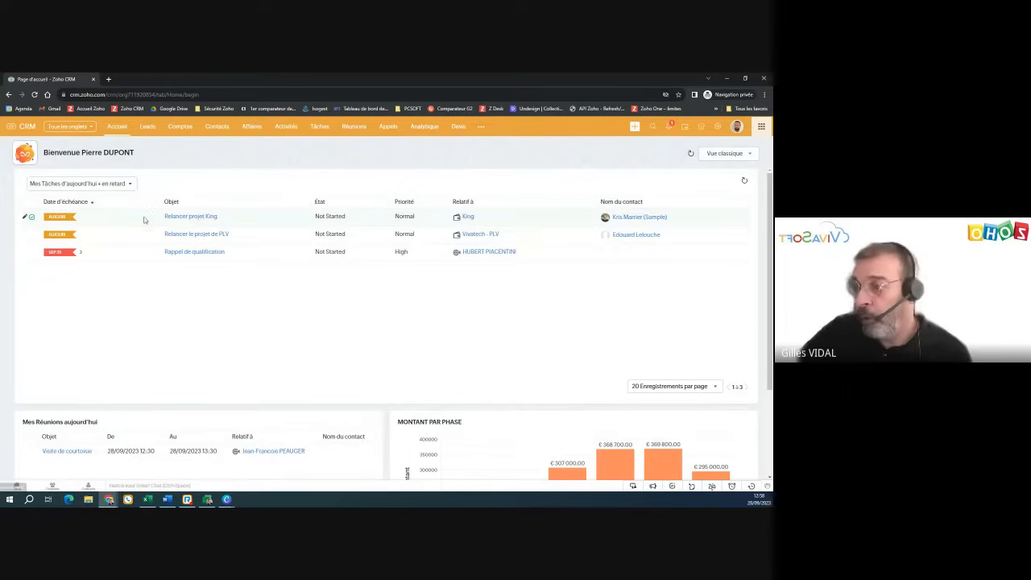
- Add the two-line note 'projet en attente / Le rappeler dans un mois' to the Relancer projet King task
click(195, 218)
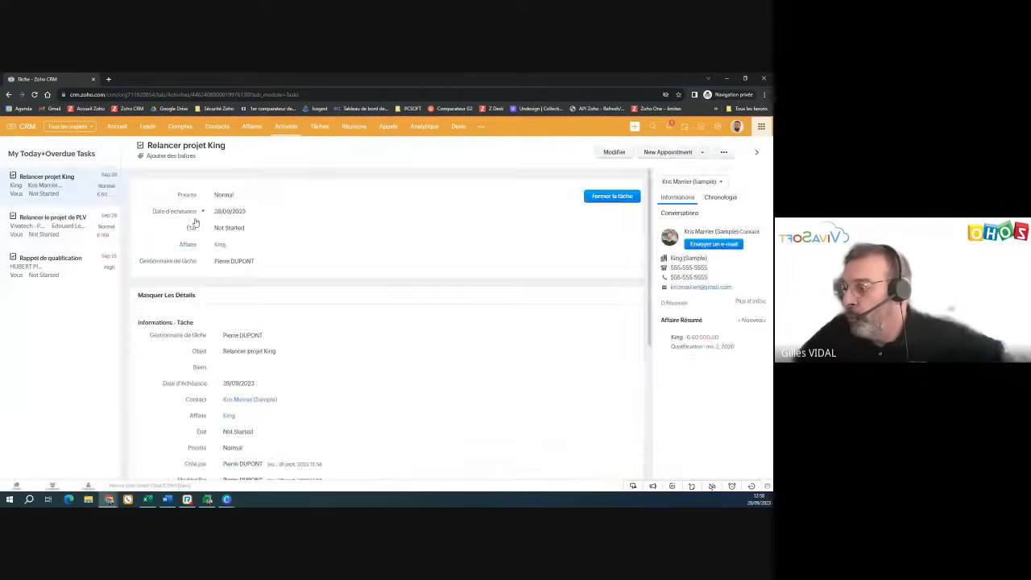
click(171, 295)
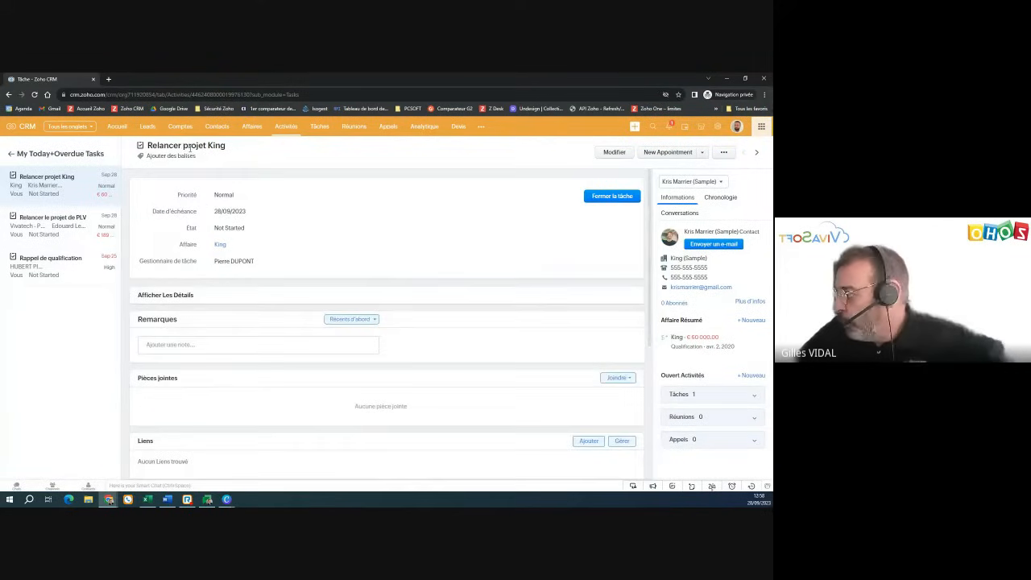
click(149, 345)
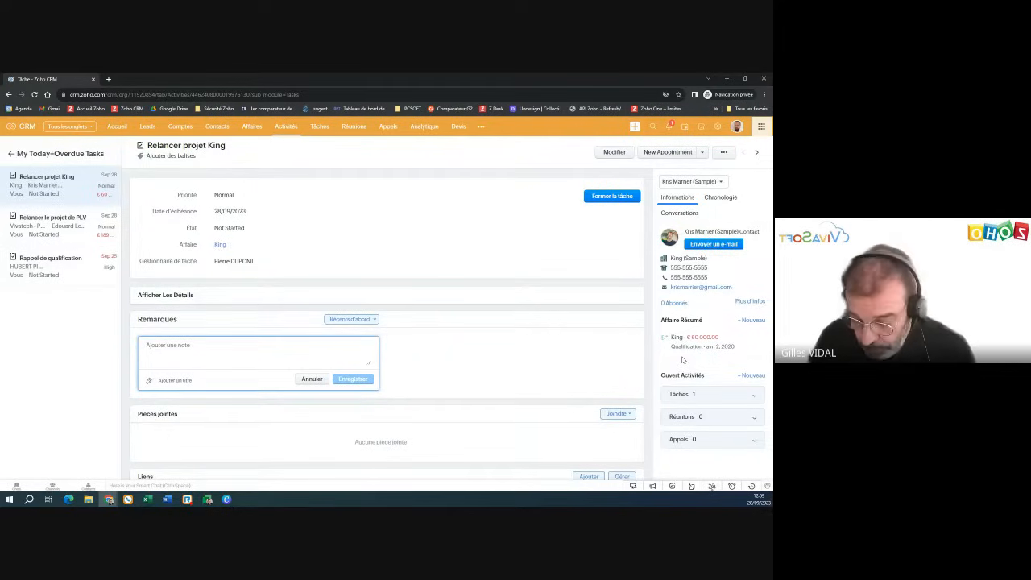
text(pro)
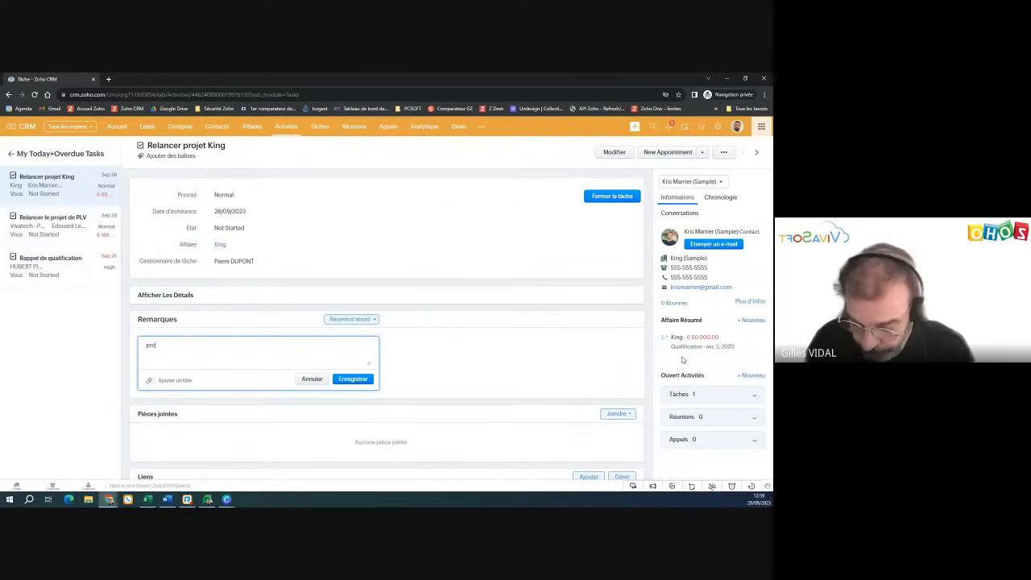
text(jet en atten)
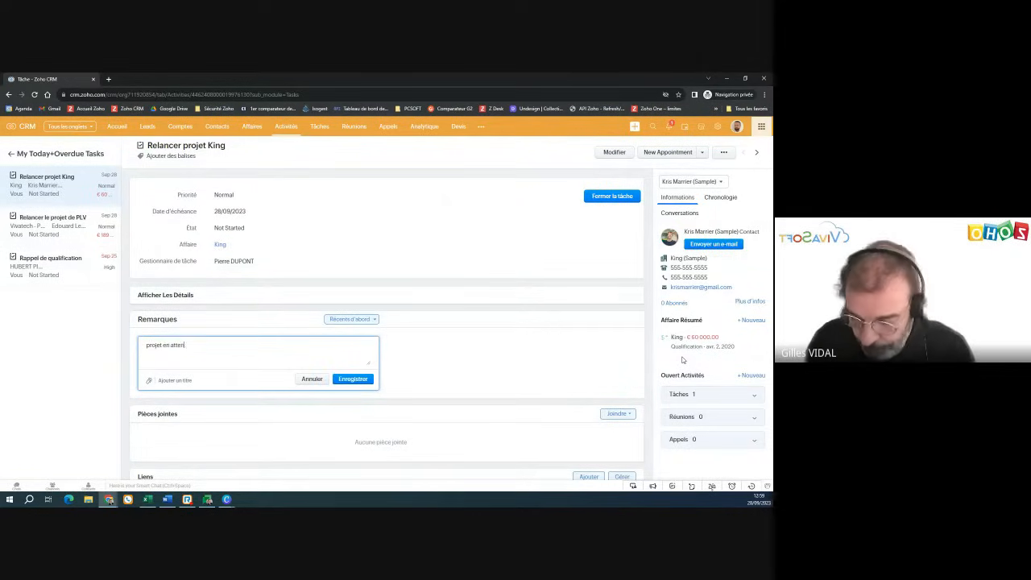
text(te)
key(Return)
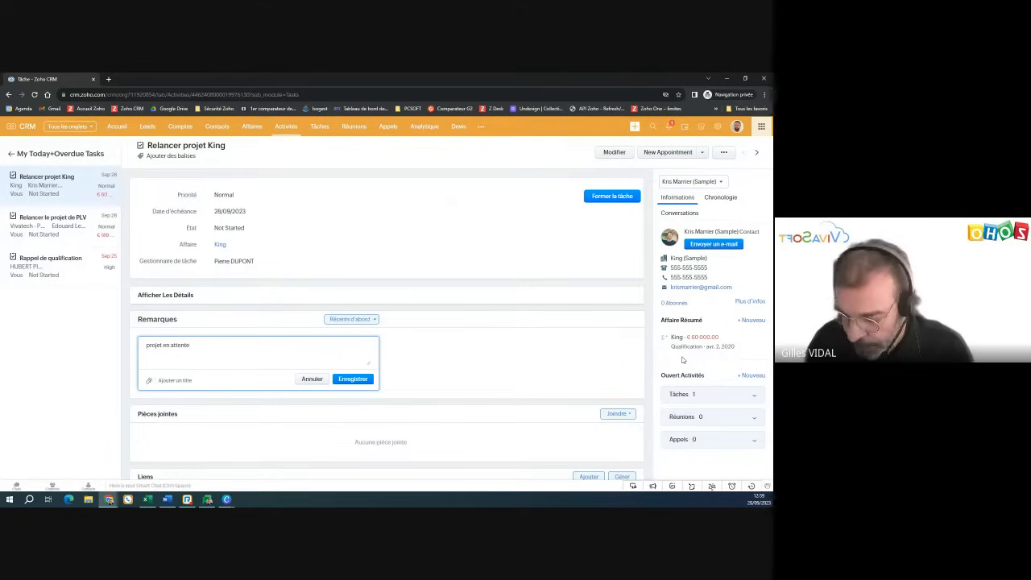
text(Le rappeler dans un mois)
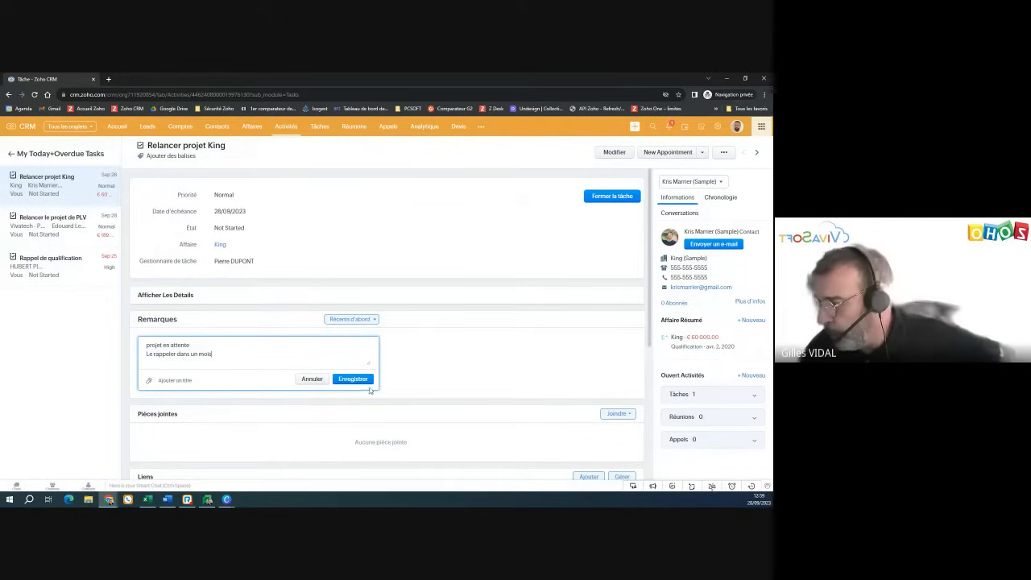
click(594, 196)
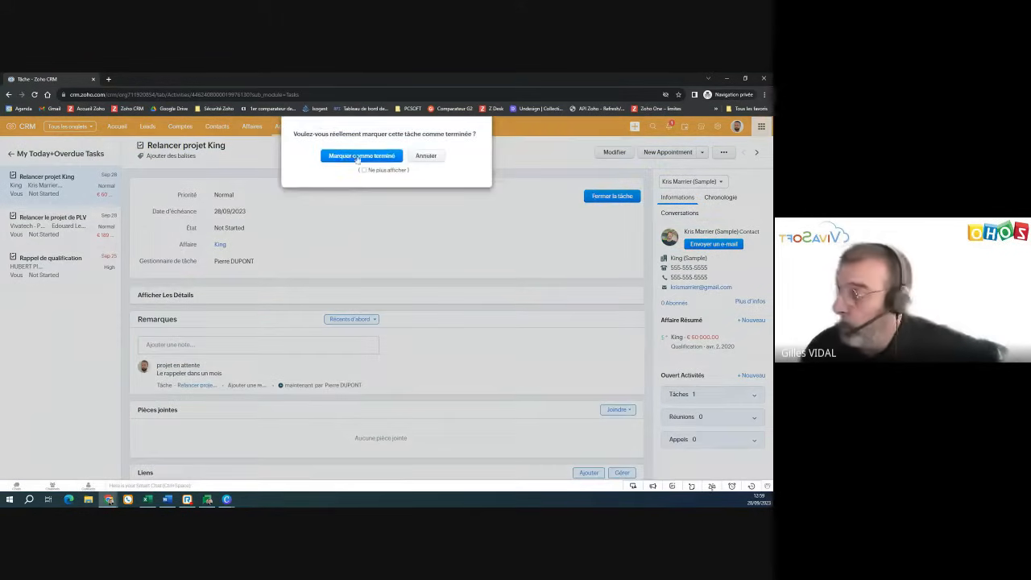
- Mark Relancer projet King completed and start a follow-up task titled 'Relance n°2 projet King'
click(357, 156)
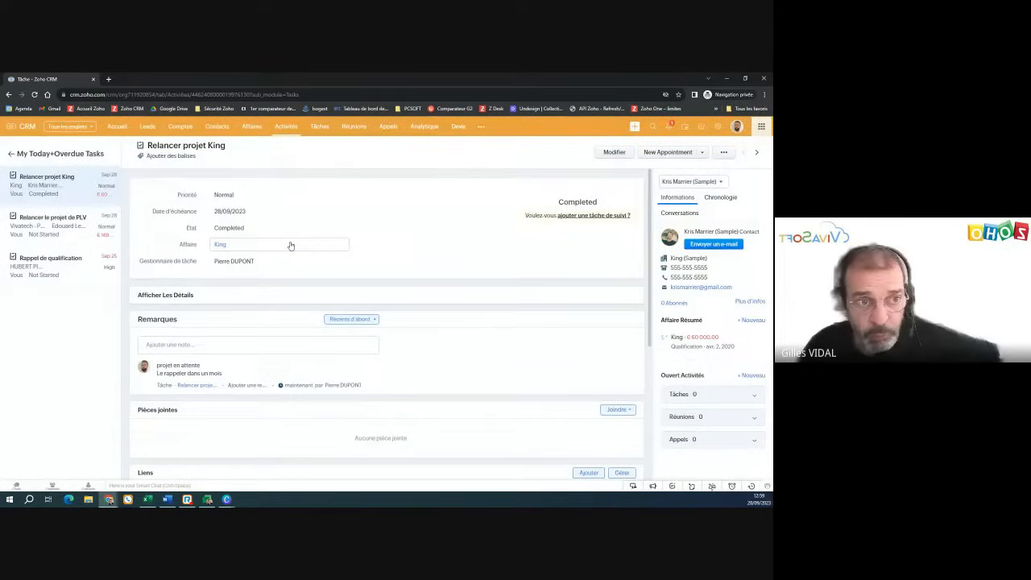
click(587, 216)
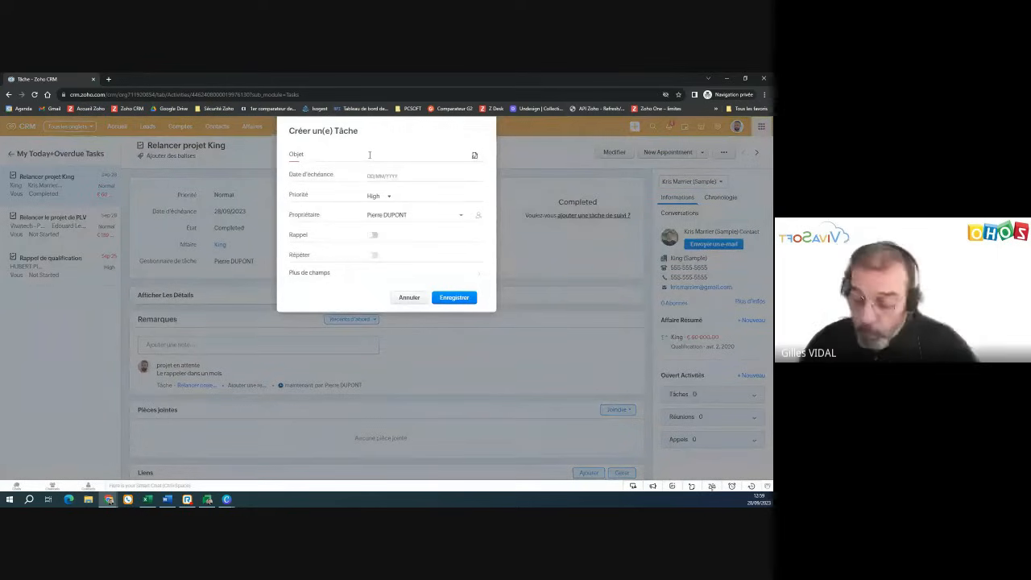
text(Relan)
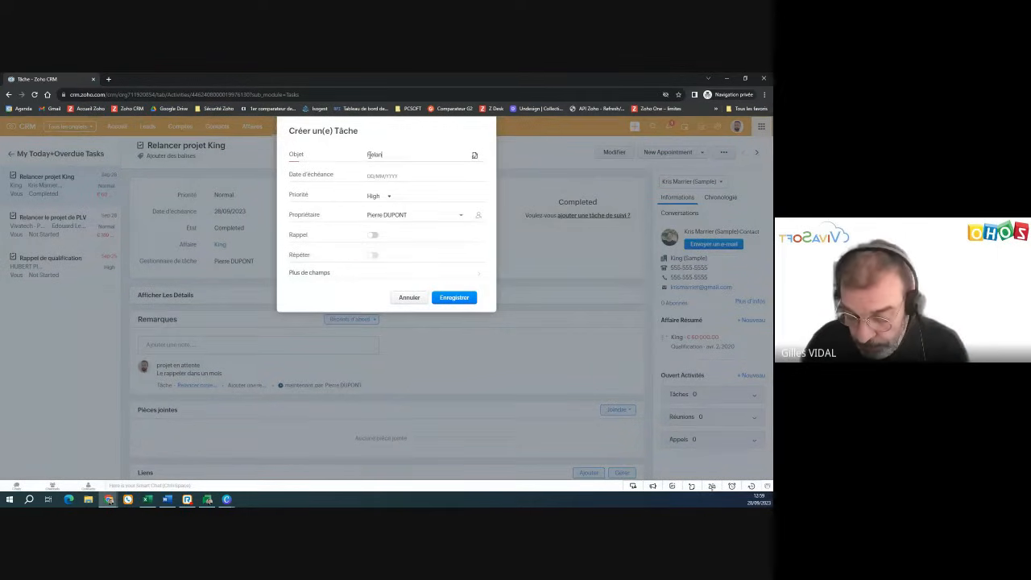
text(ce n)
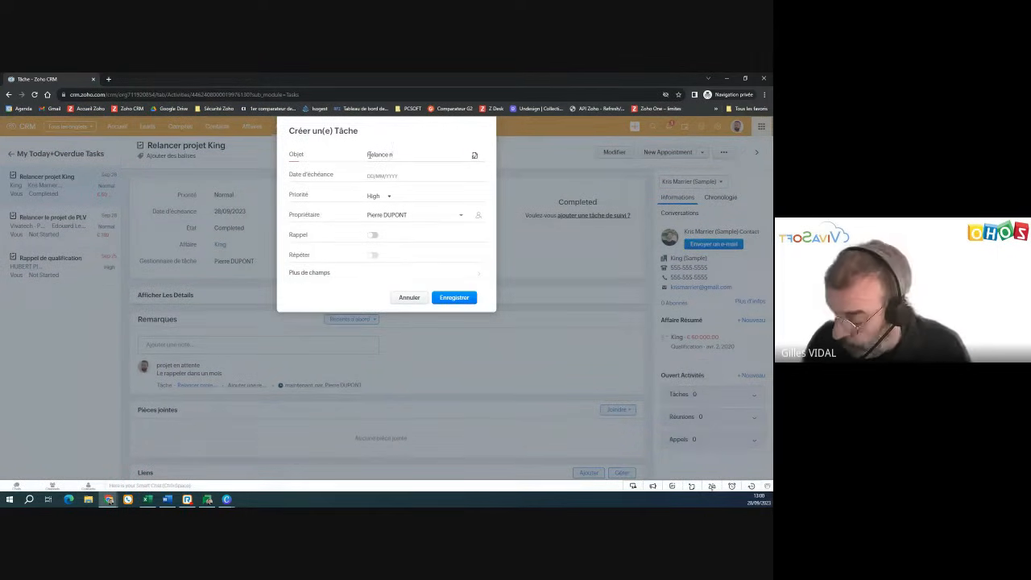
text(°2)
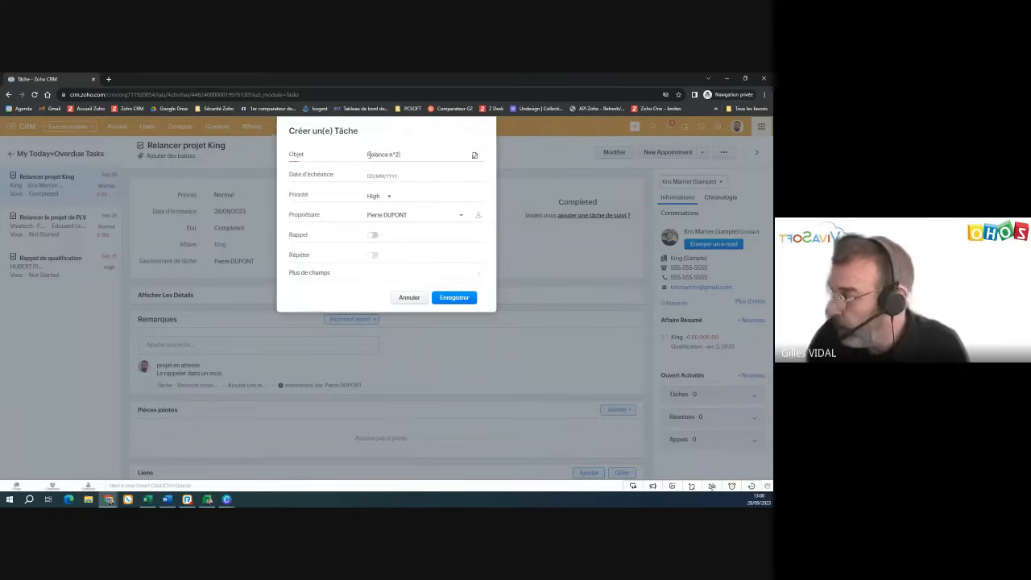
text( pro)
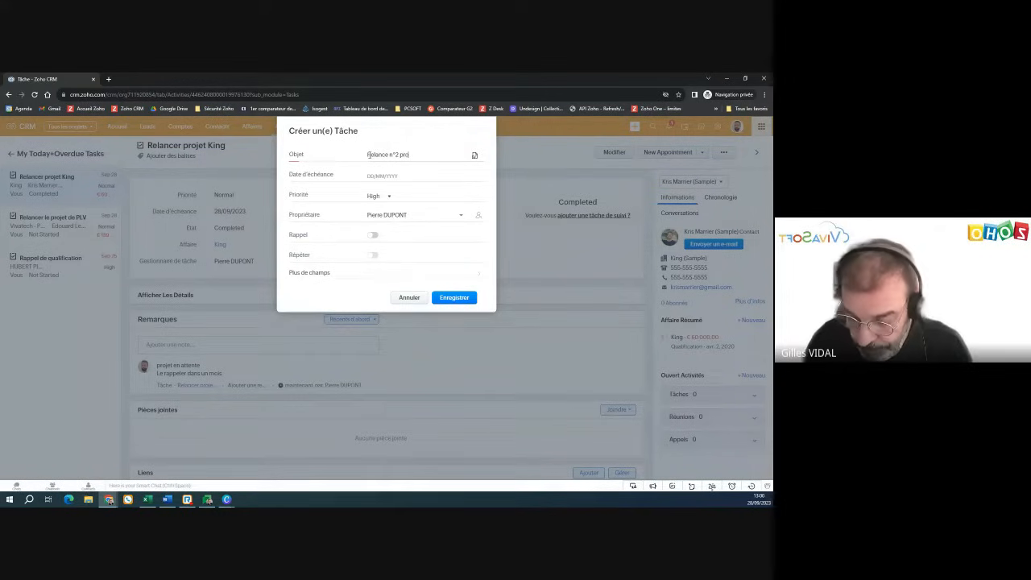
text(jet King)
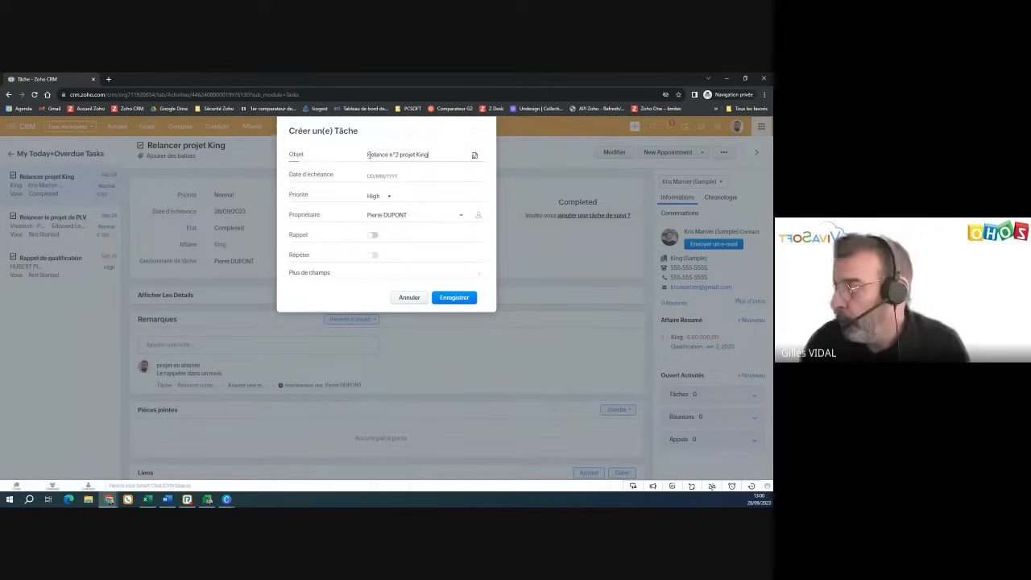
- Give the follow-up a due date of 26/10/2023 and Normal priority
click(383, 175)
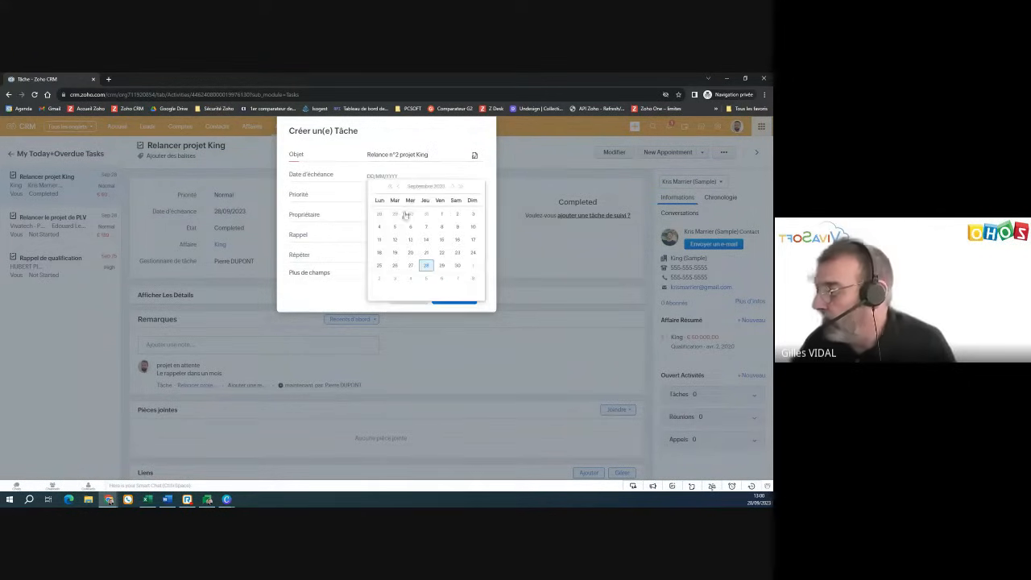
click(453, 186)
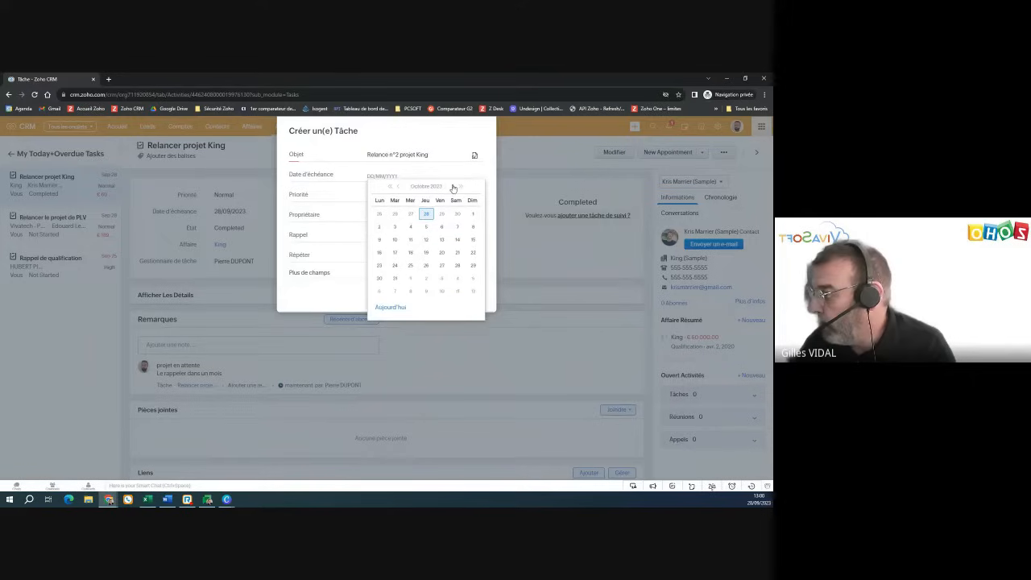
click(426, 265)
click(374, 196)
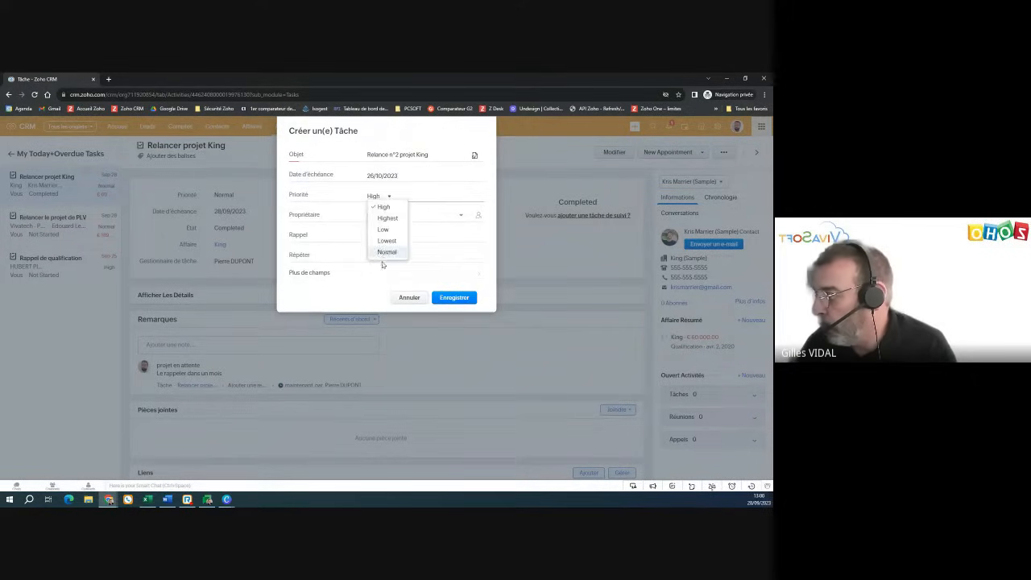
click(385, 253)
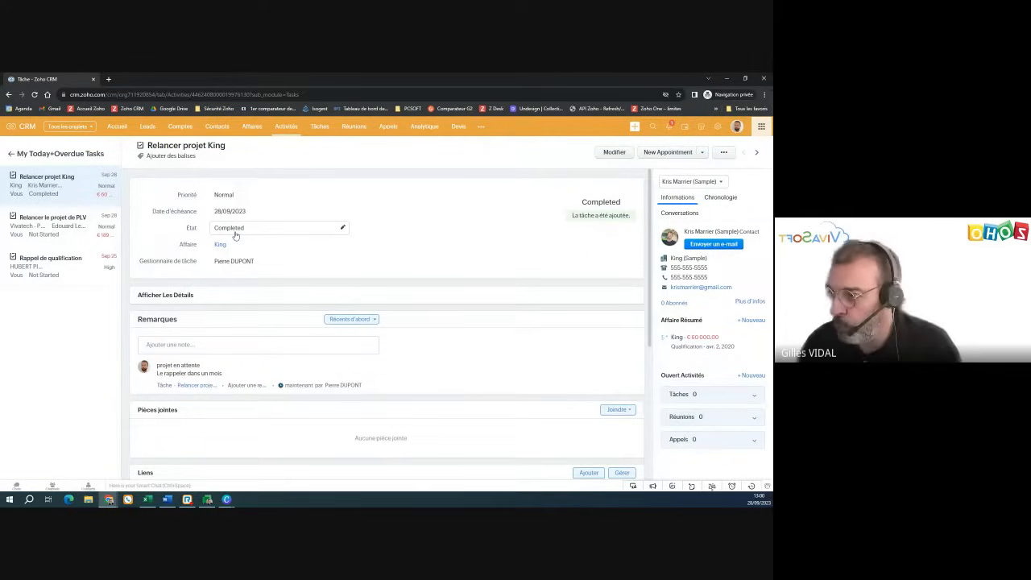
- Filter the home page tasks to Mes Tâches ouvertes, then go to the Analytique dashboards
click(123, 129)
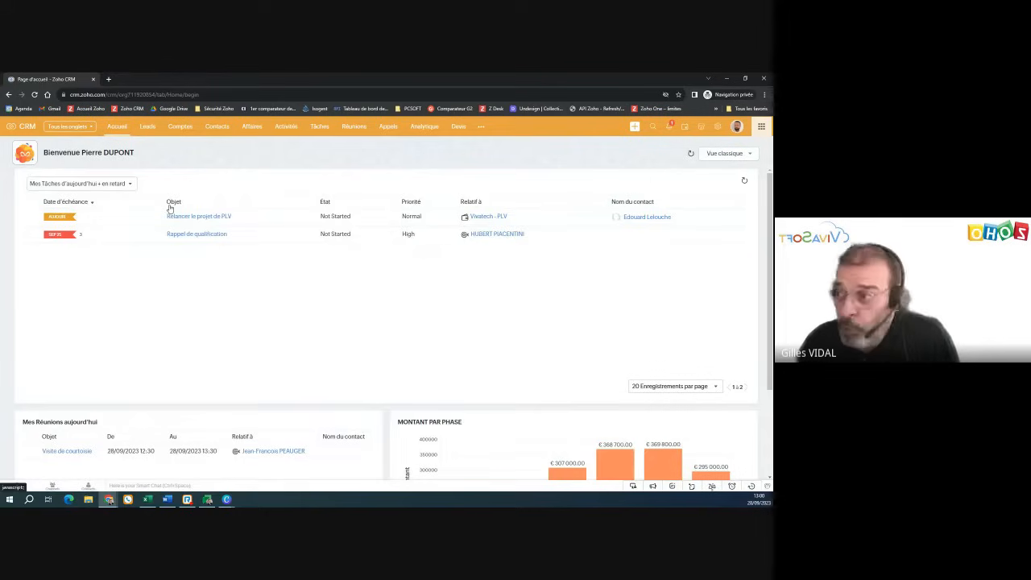
click(109, 184)
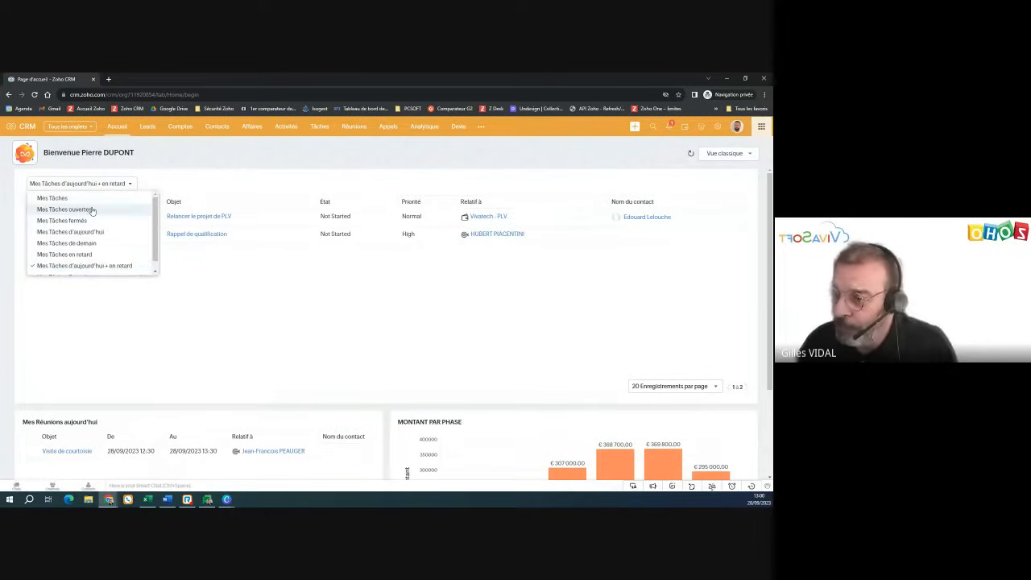
click(91, 209)
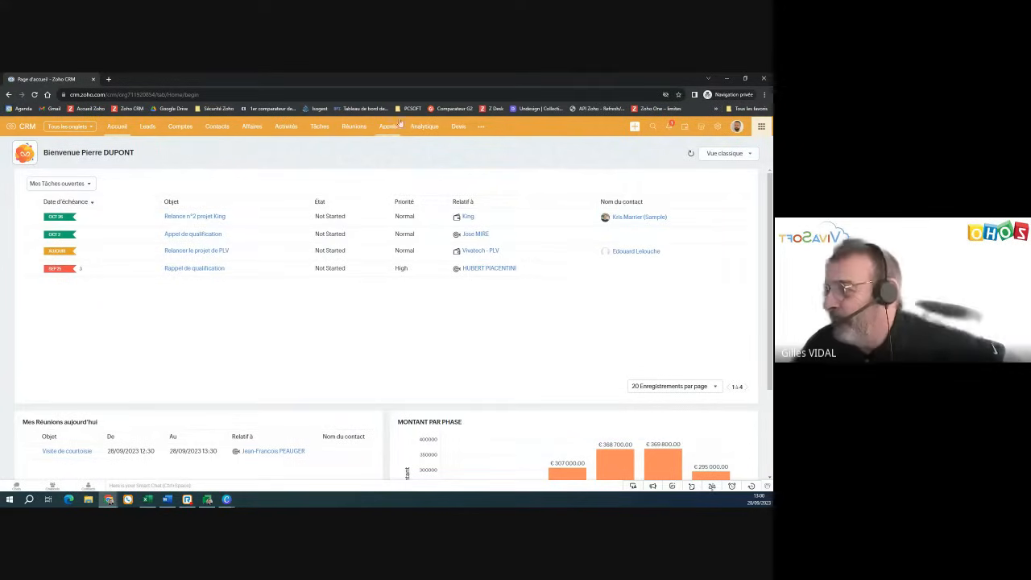
click(426, 128)
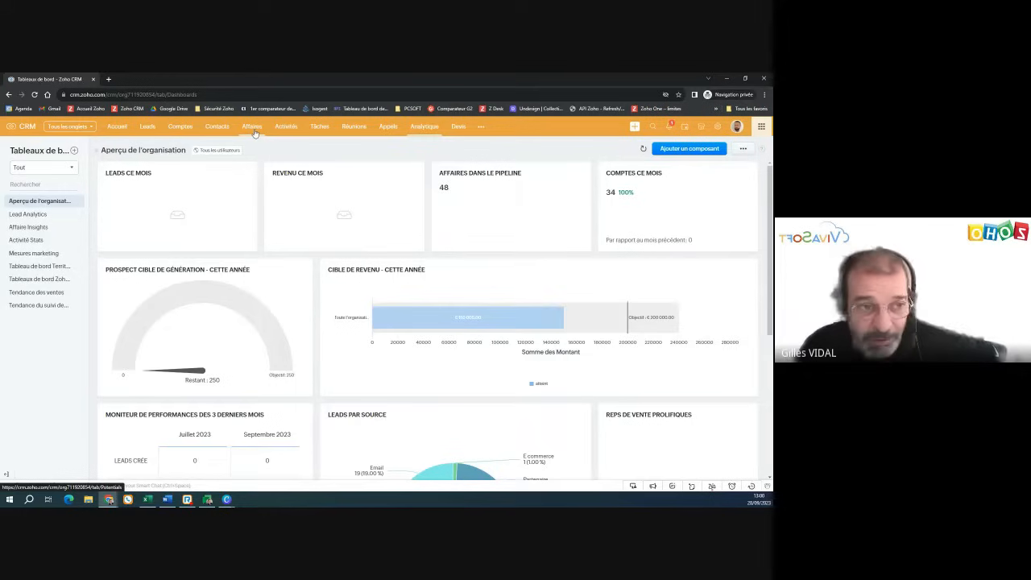
- Scroll through the revenue, performance monitor and Leads par source charts, then open the more-modules menu
scroll(476, 299, down, 1)
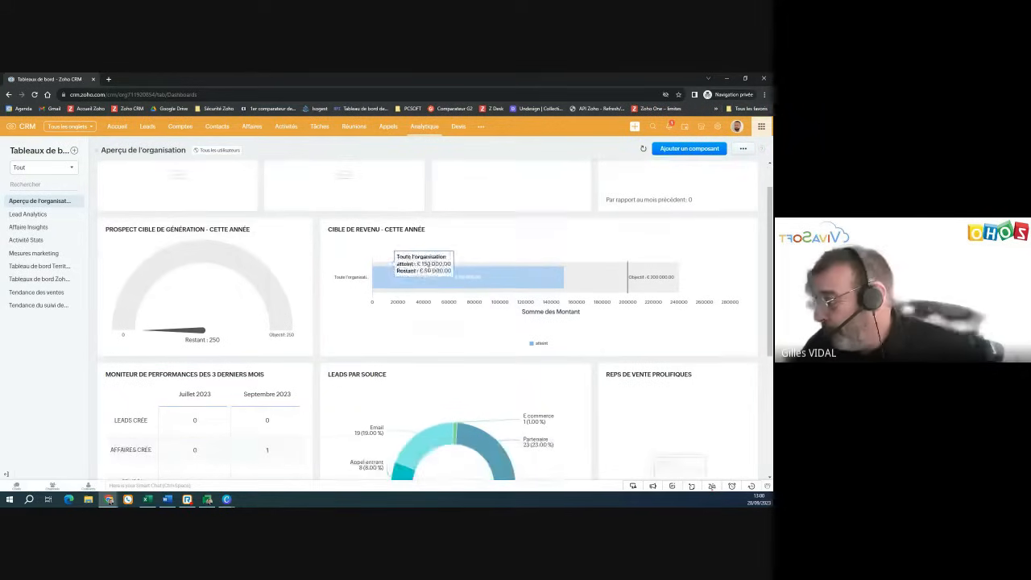
scroll(480, 298, down, 1)
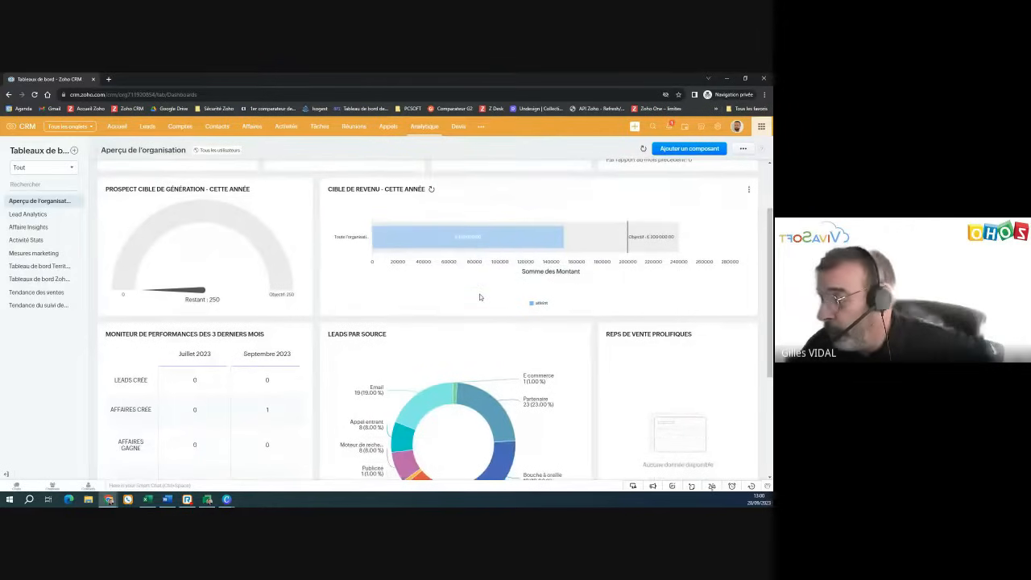
scroll(480, 298, down, 1)
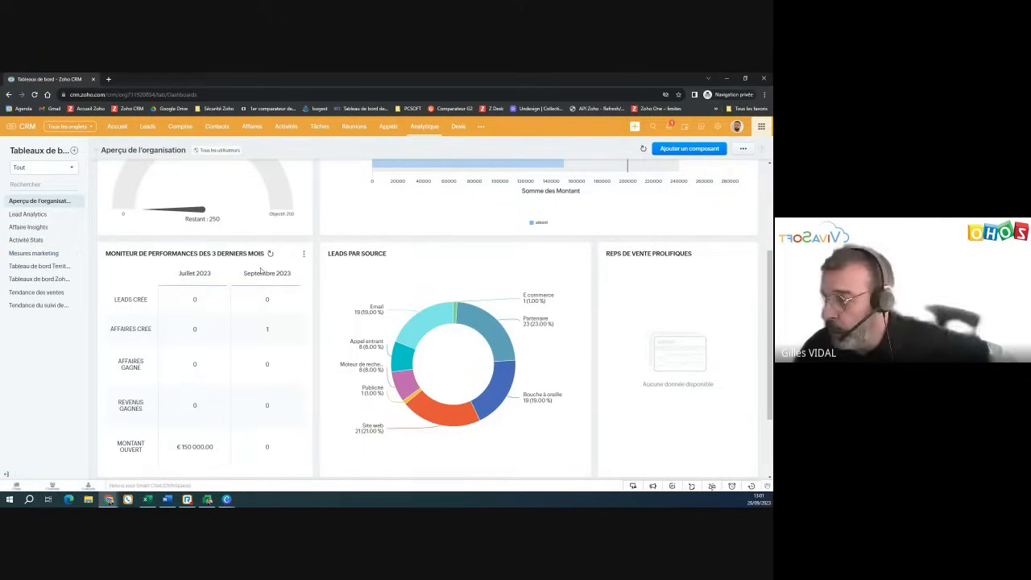
scroll(262, 274, up, 3)
click(486, 132)
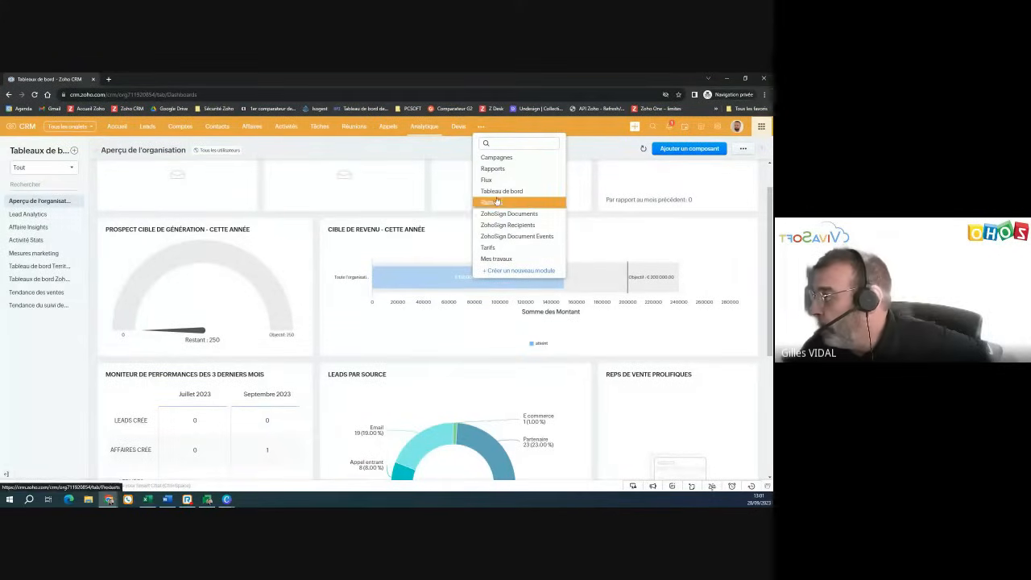
- View the 5-lead 'Prospects sans activité depuis 6 mois' report, then advance the webinar deck to Questions / Réponses
click(494, 168)
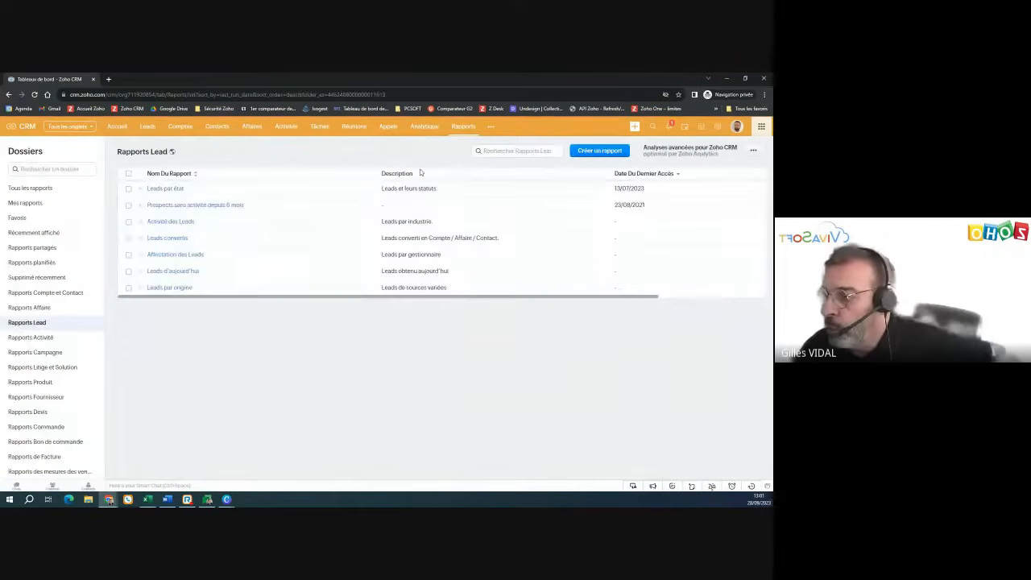
click(163, 207)
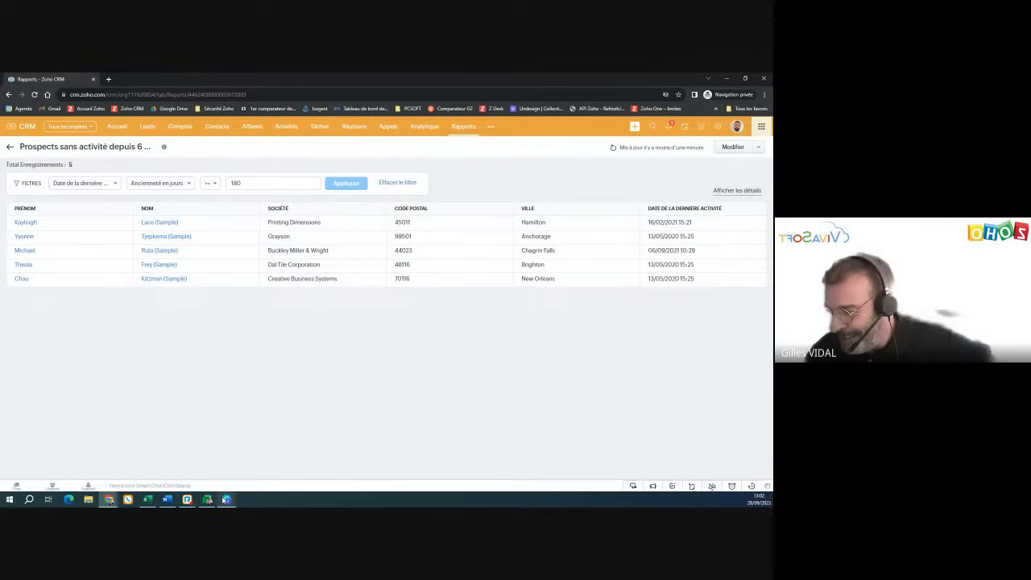
mouse_move(225, 501)
click(266, 461)
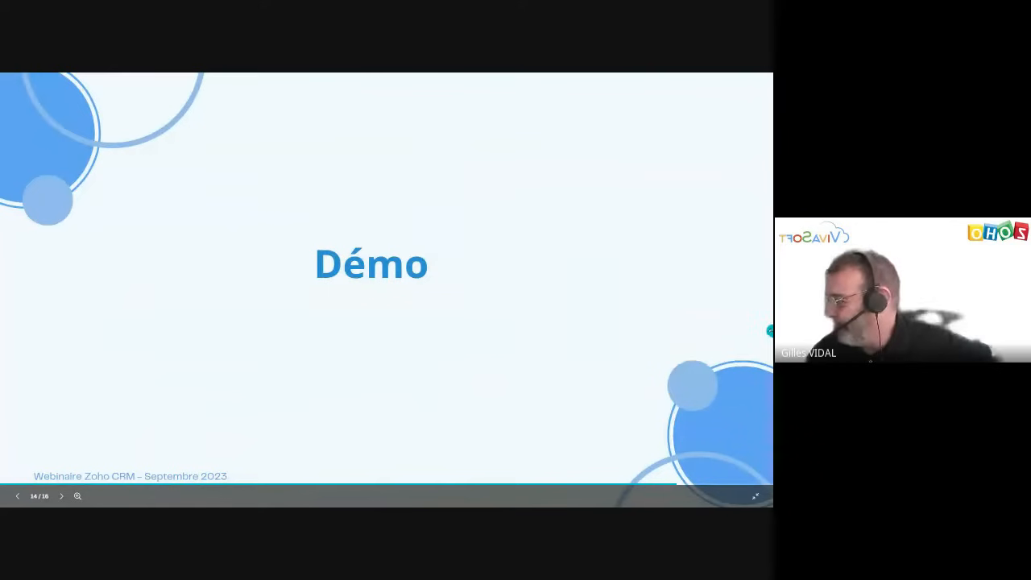
click(754, 327)
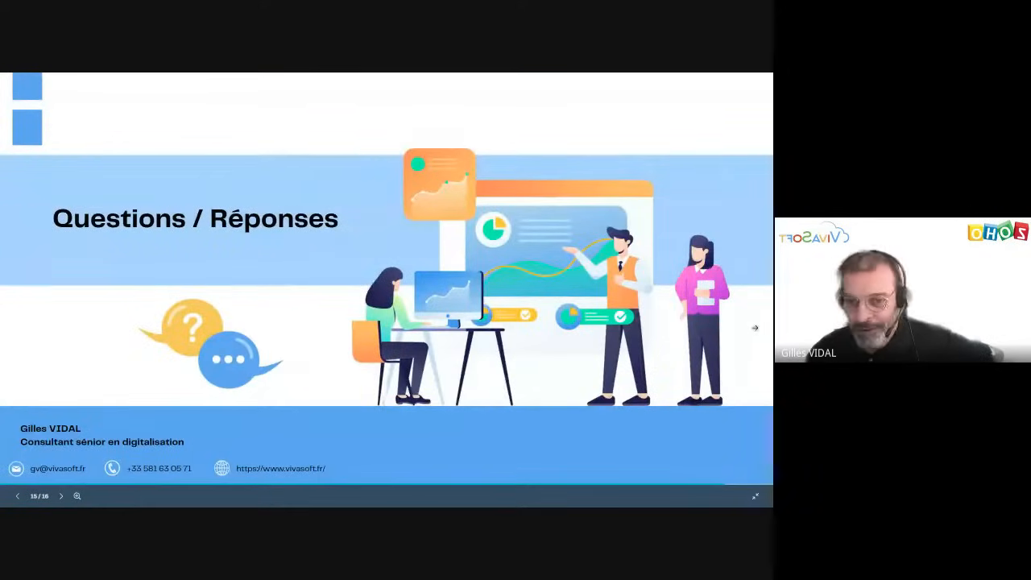